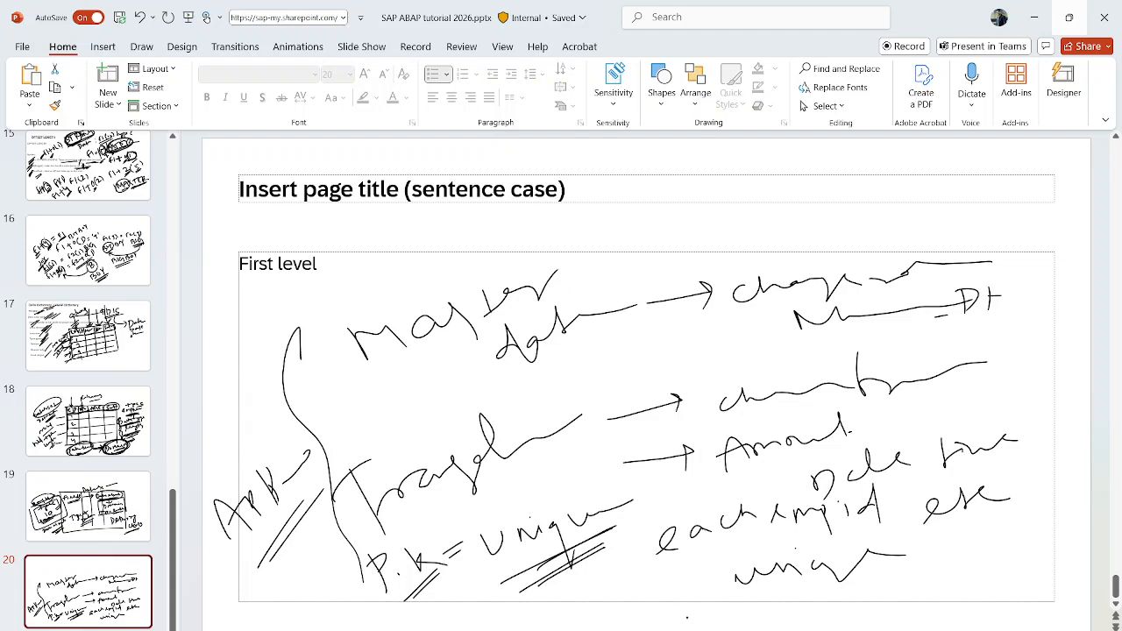
- Review the existing EMPID and EMPNAME fields, their data elements and lengths in table ZEMPLOYEE1
click(733, 618)
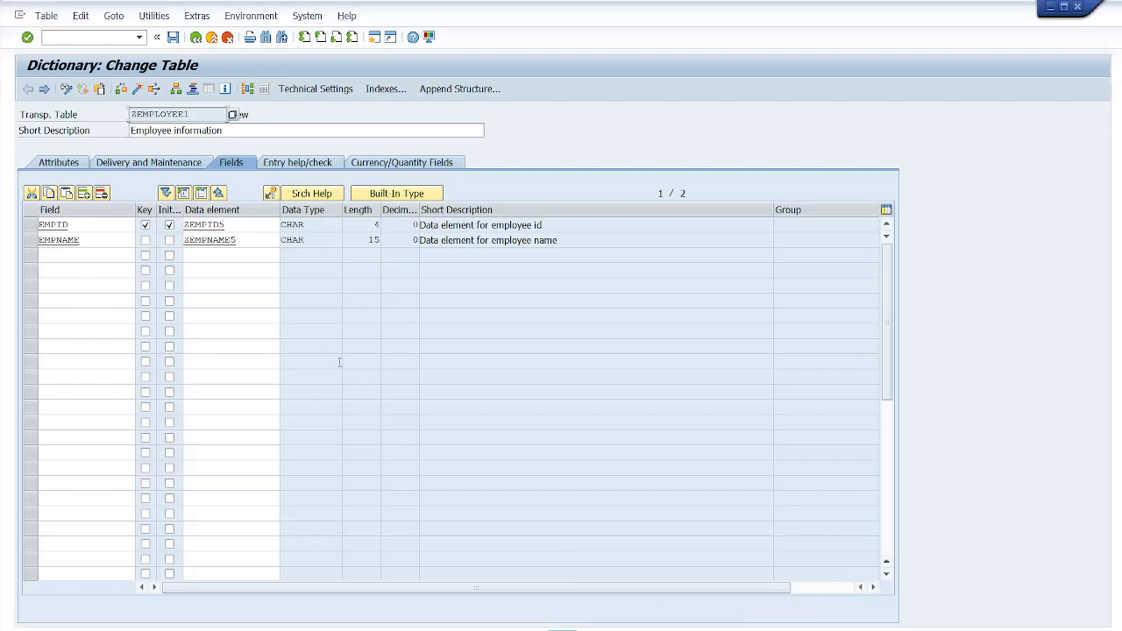
double_click(71, 224)
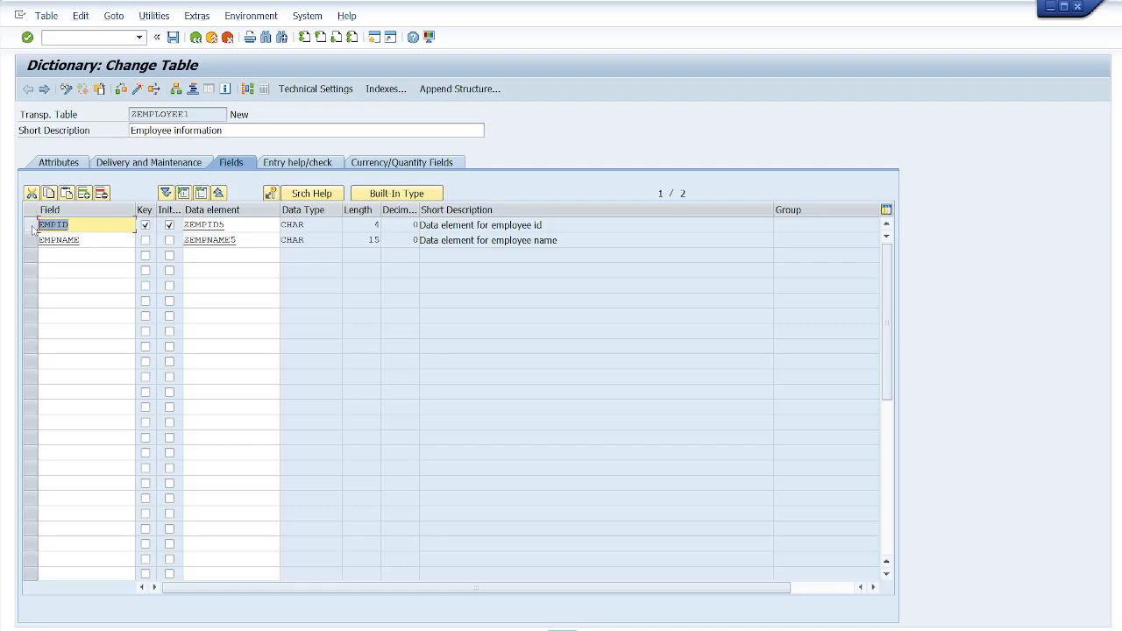
double_click(85, 242)
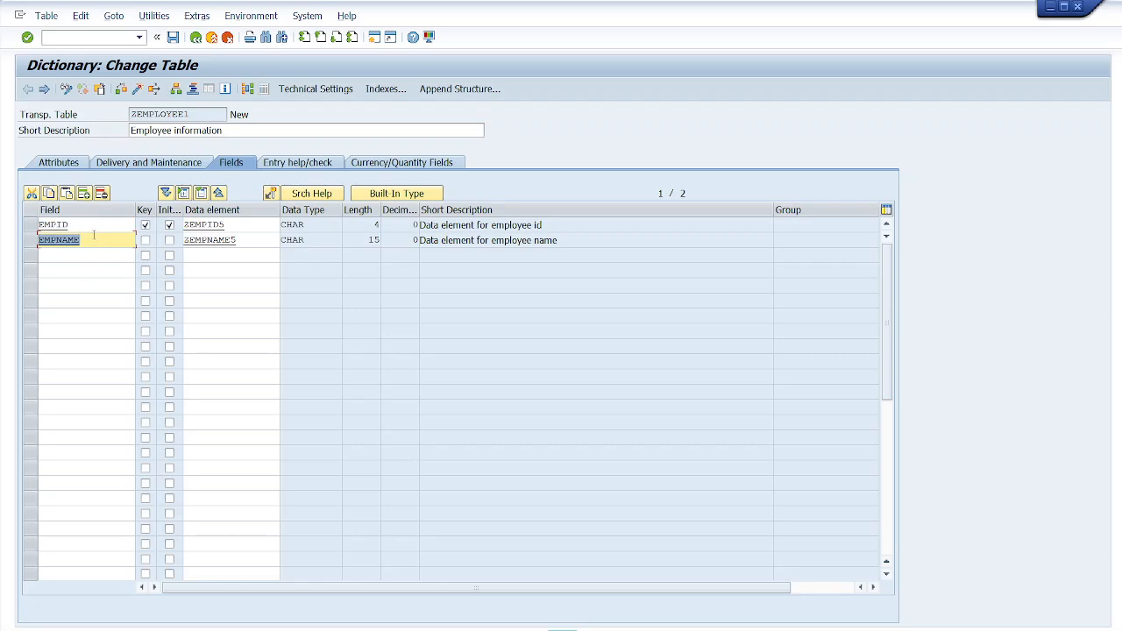
drag(227, 224, 182, 228)
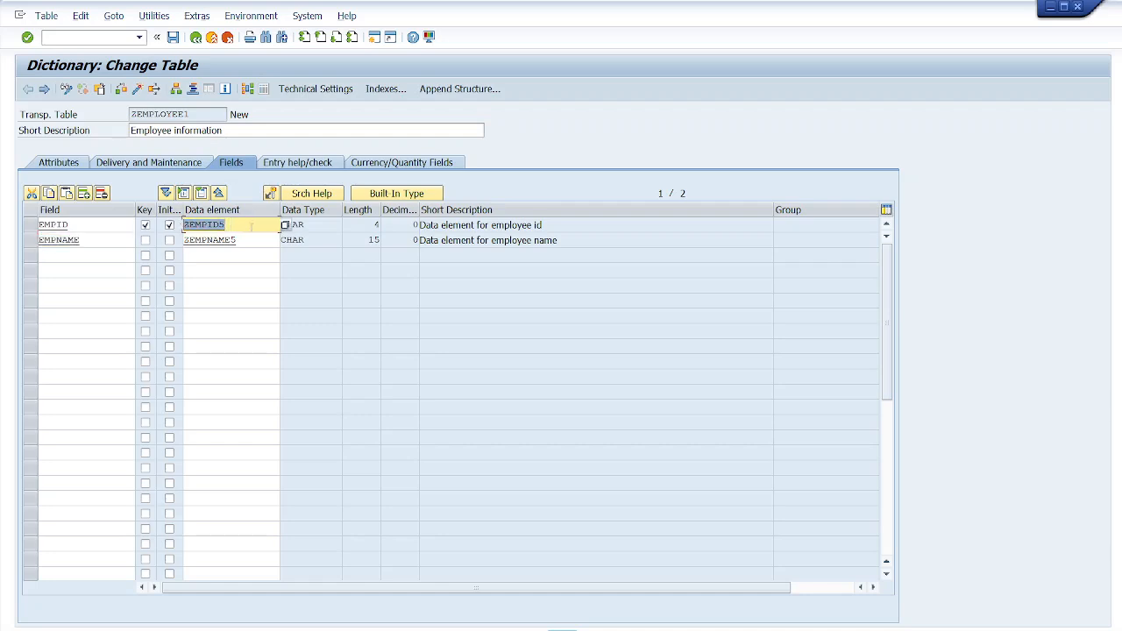
drag(91, 223, 35, 225)
drag(229, 224, 182, 226)
drag(74, 225, 39, 226)
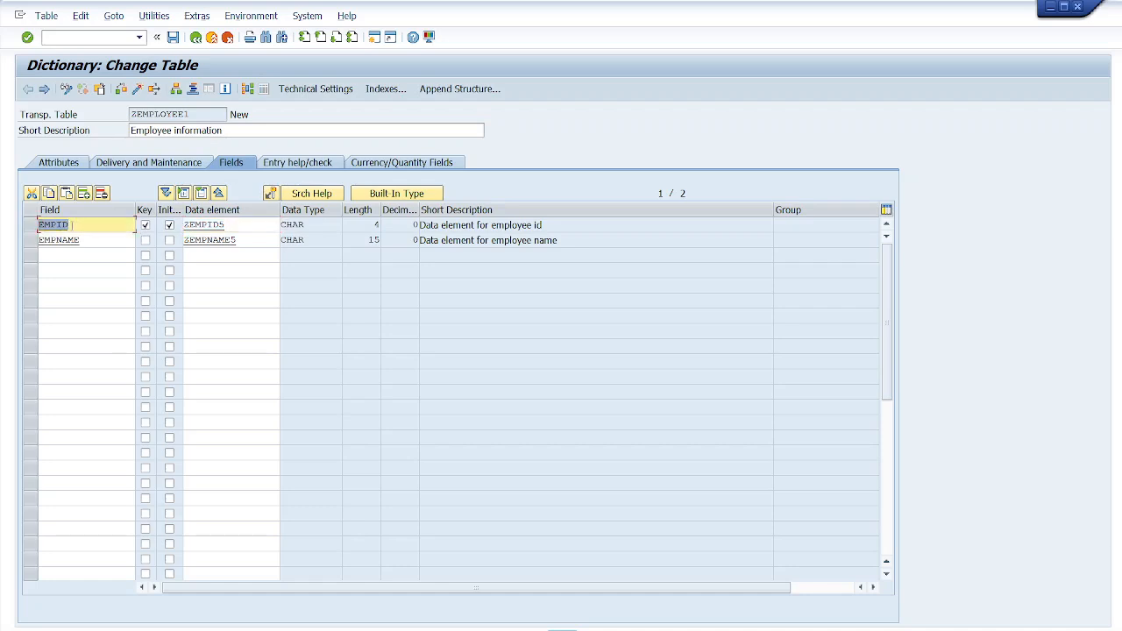
drag(305, 225, 280, 225)
drag(380, 226, 372, 226)
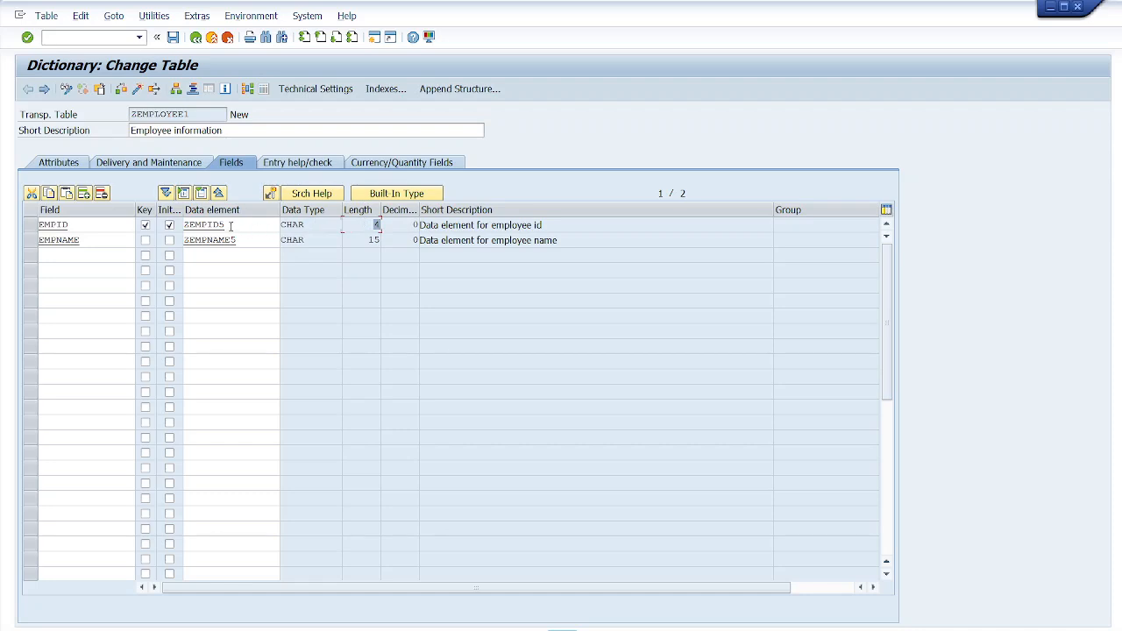
drag(230, 224, 182, 225)
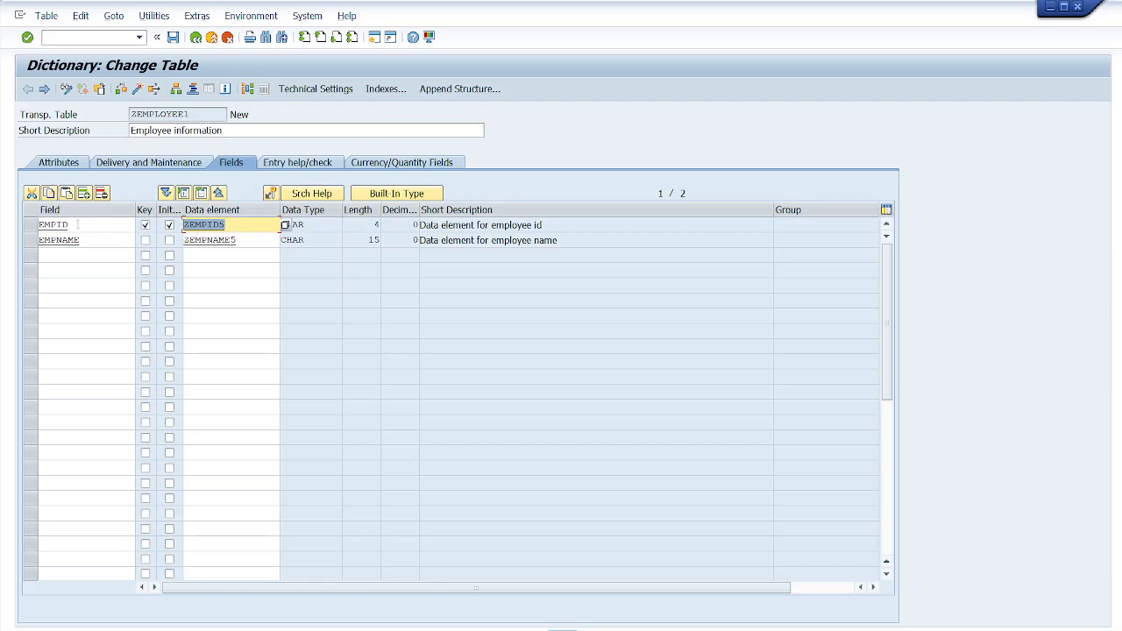
drag(200, 115, 130, 115)
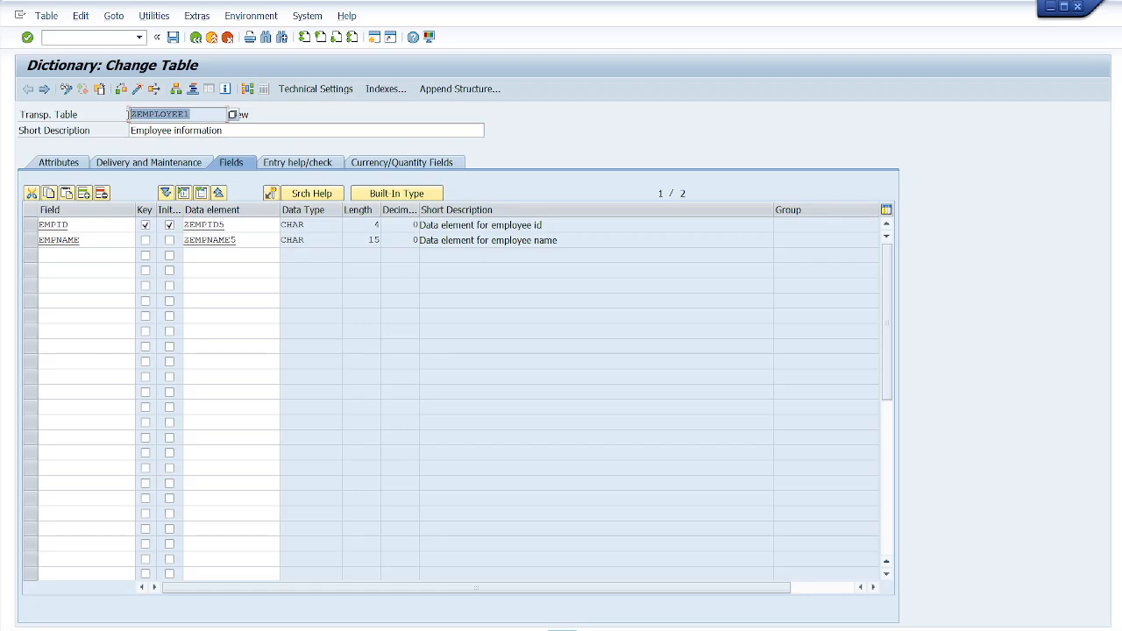
- Leave the table and reopen ZEMPLOYEE1 from the dictionary initial screen in change mode
click(195, 38)
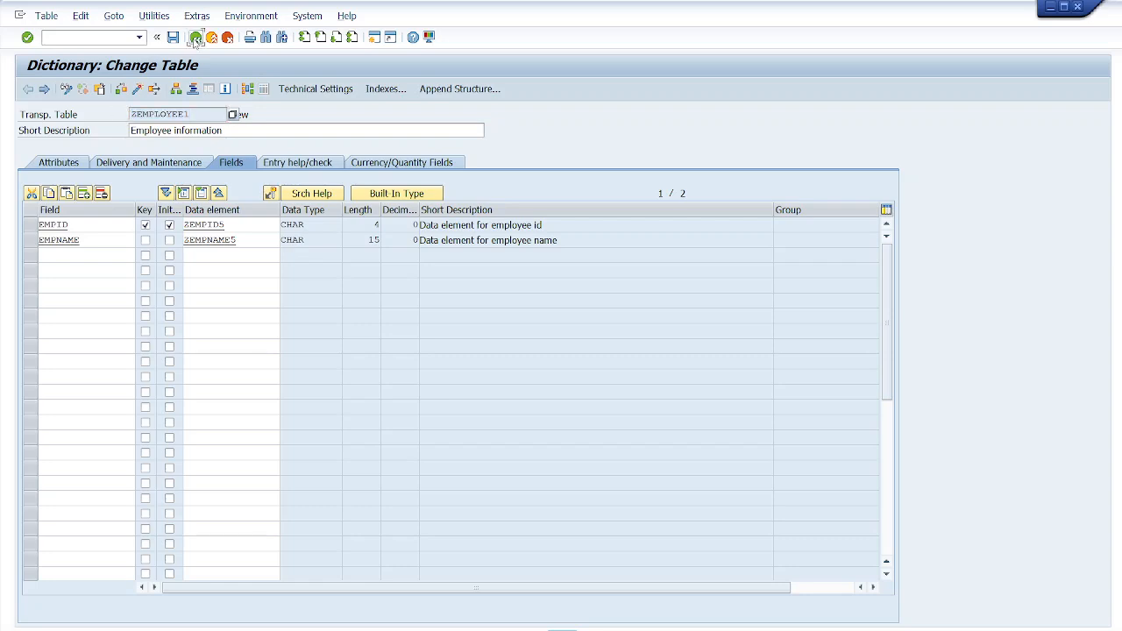
click(224, 145)
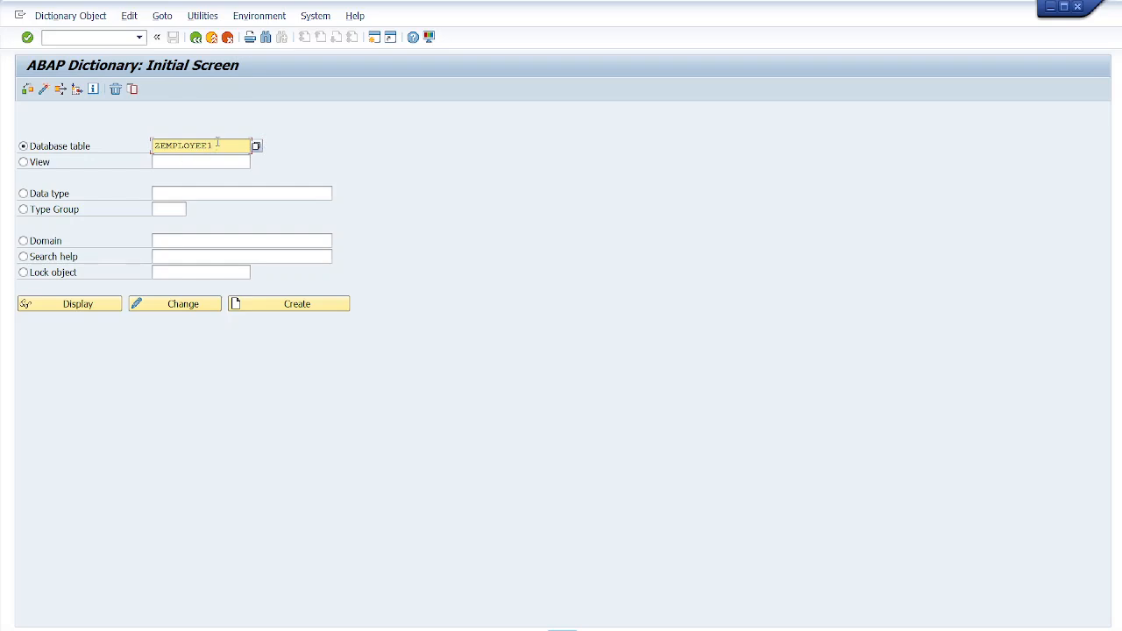
drag(217, 144, 152, 151)
click(283, 307)
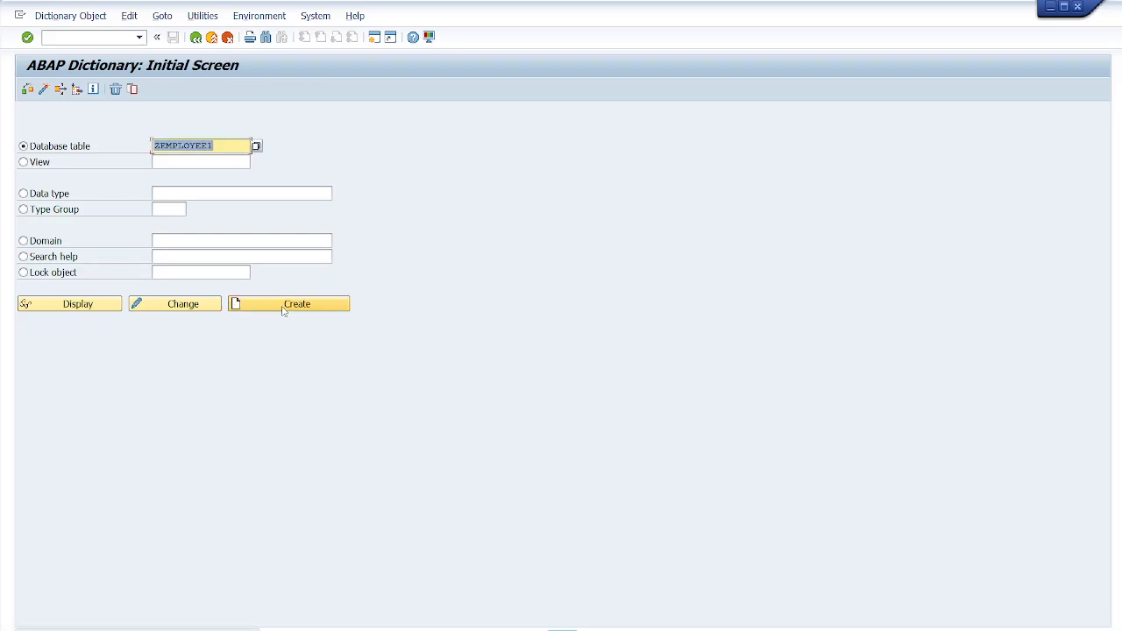
click(159, 305)
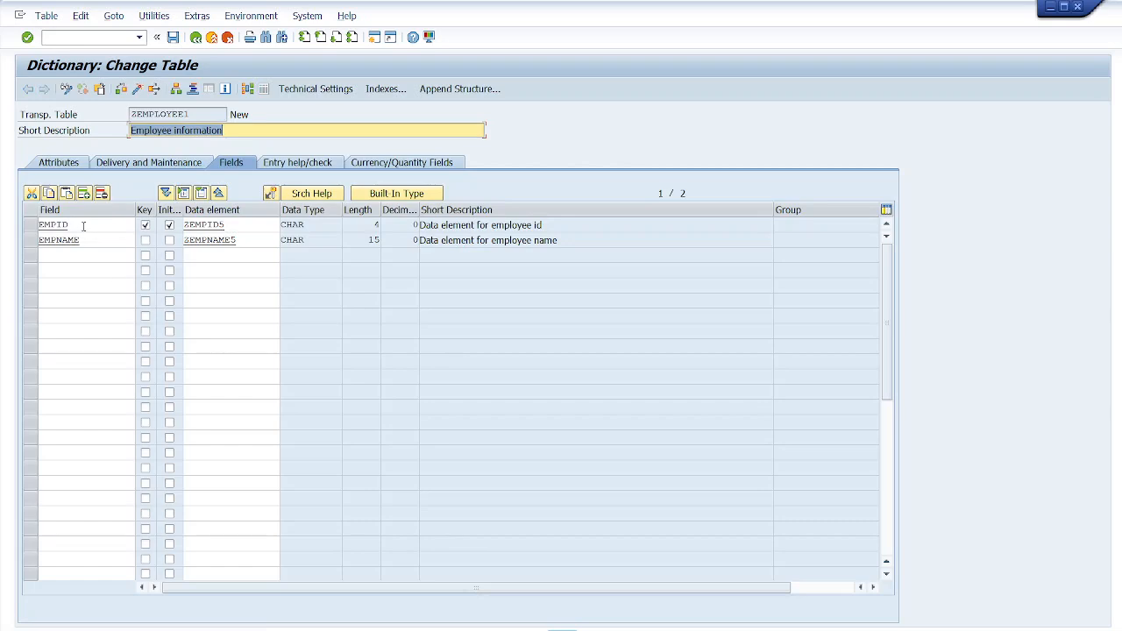
- Add a new field Age to the table with data element ZAGE5
click(83, 225)
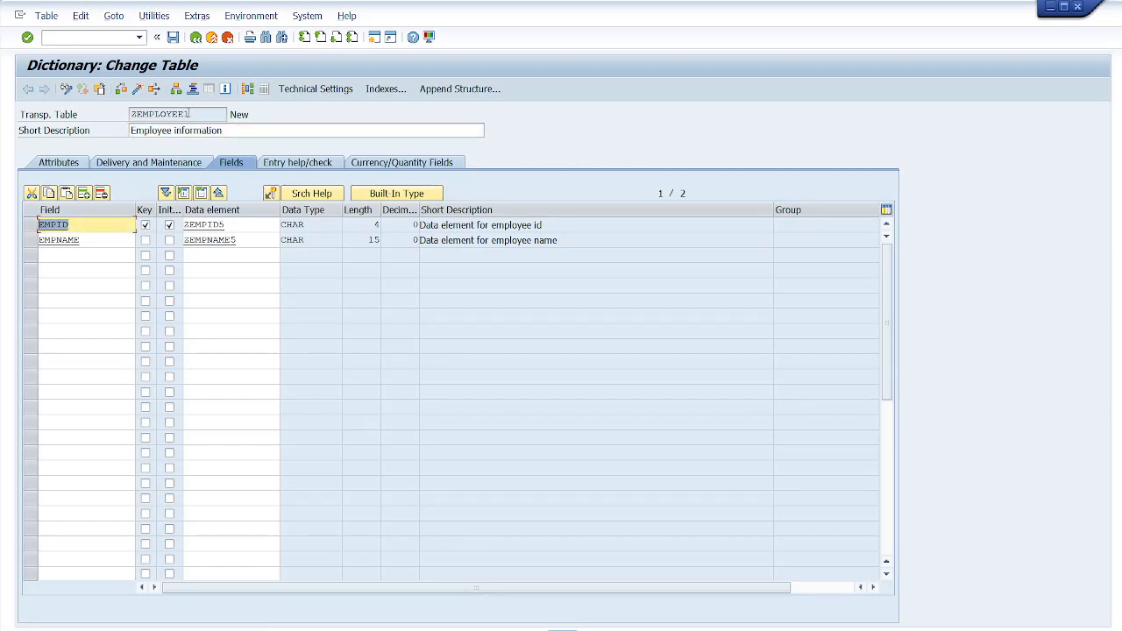
drag(191, 114, 130, 114)
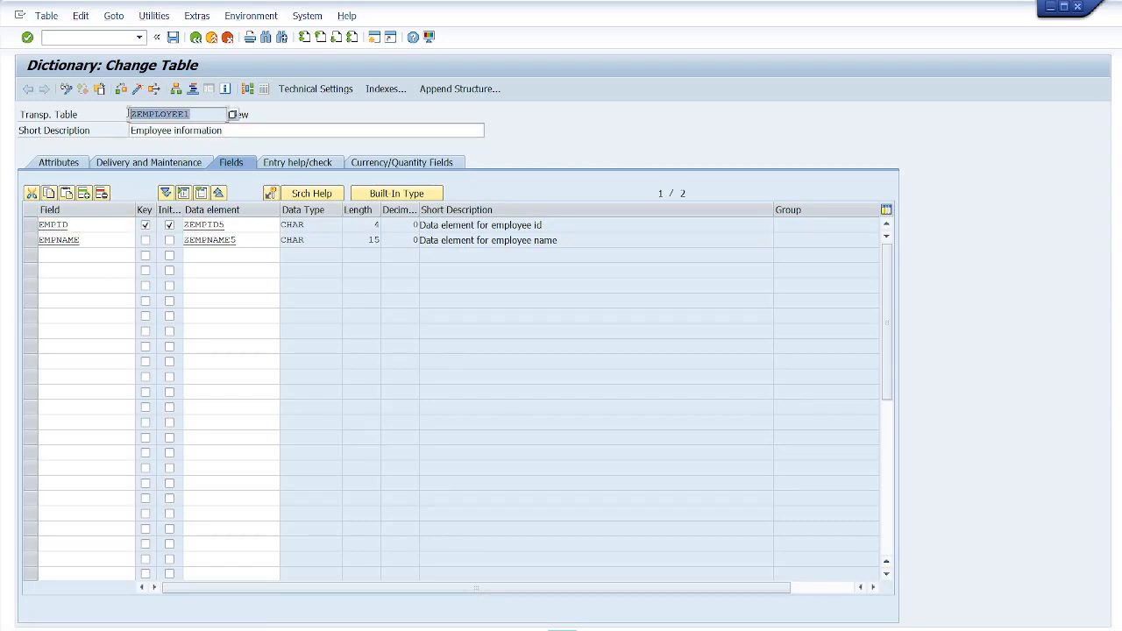
click(86, 224)
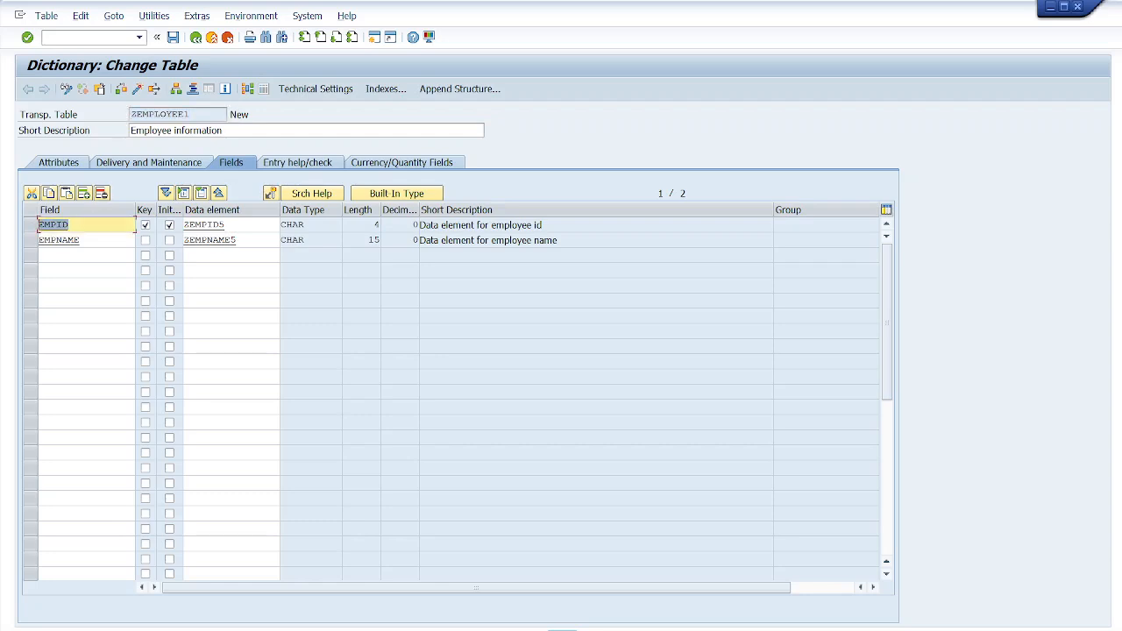
click(83, 239)
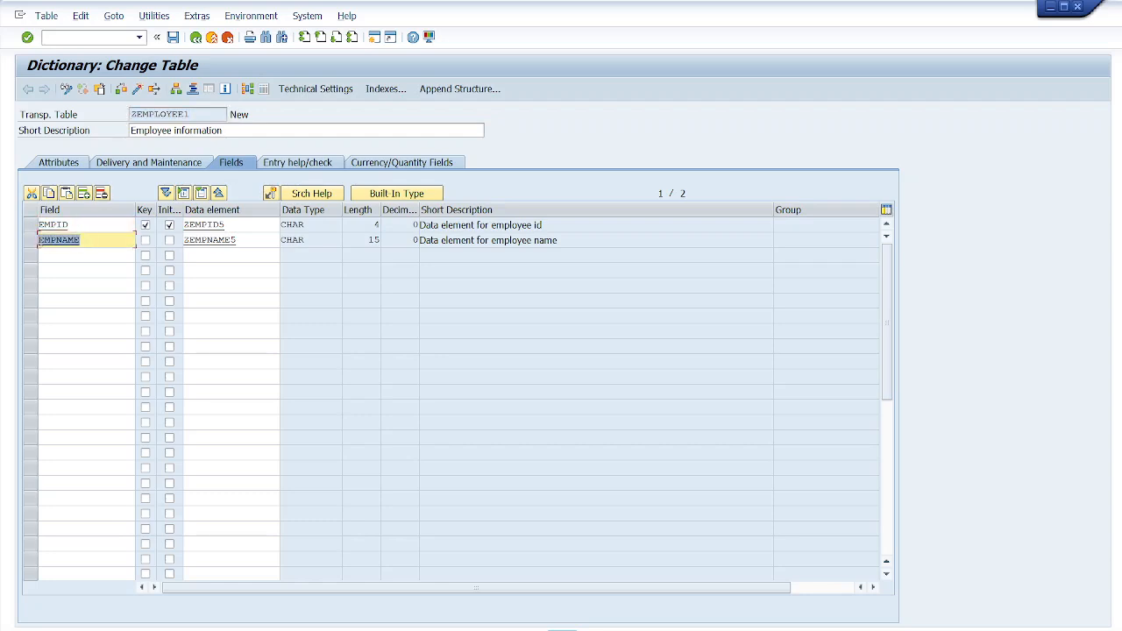
click(45, 255)
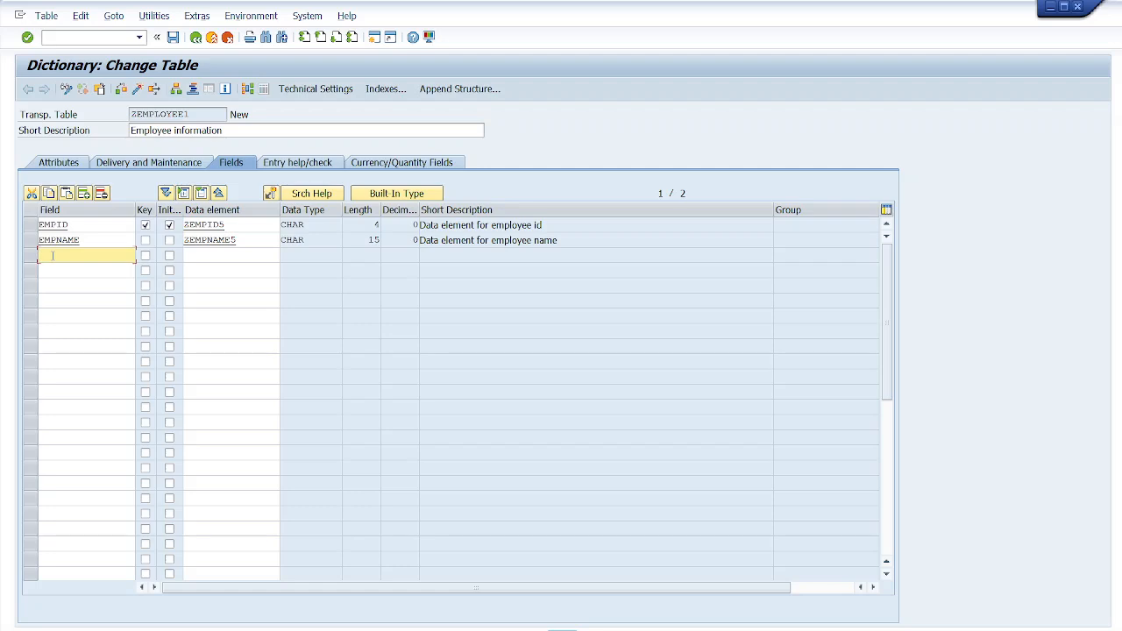
text(Age)
click(201, 255)
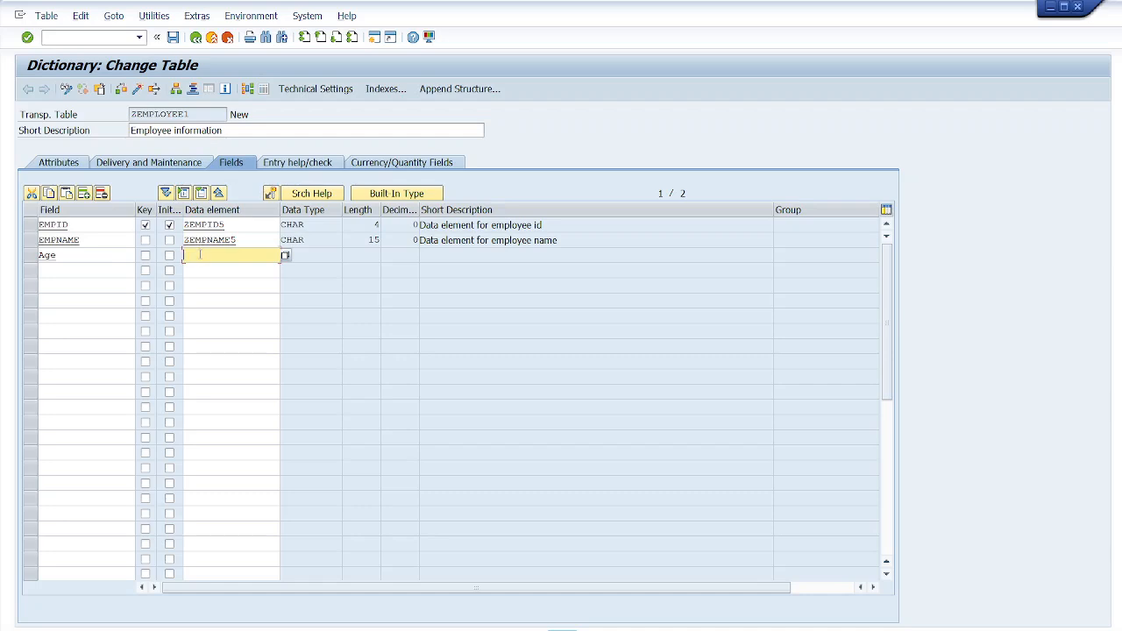
text(ZAGE5)
key(Return)
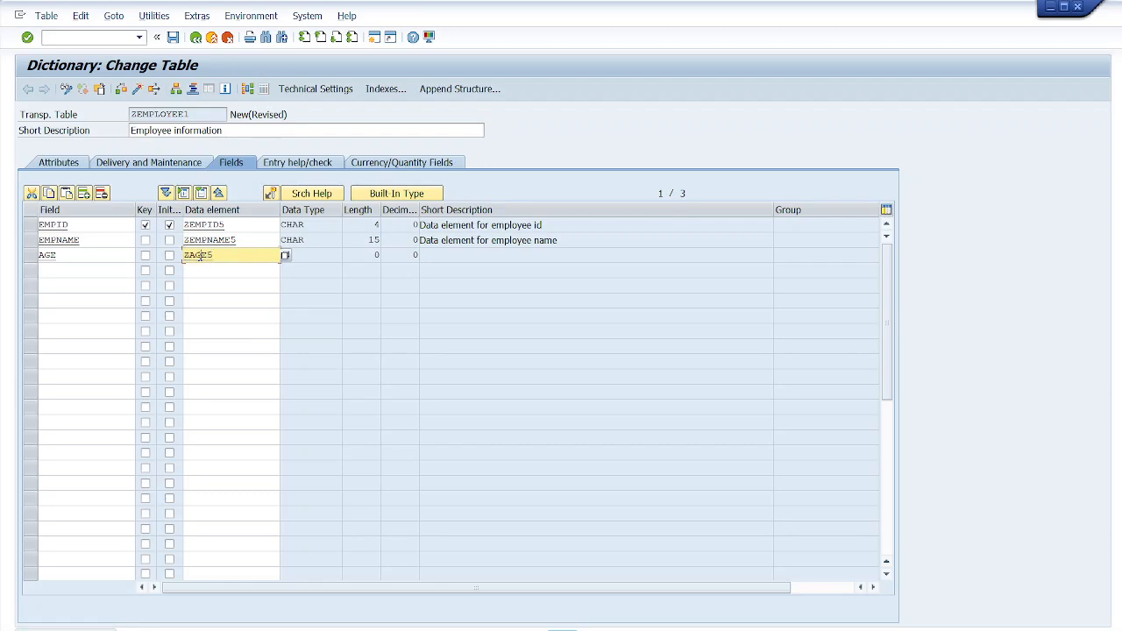
- Save the table on exit and choose to create the missing data element ZAGE5
key(F3)
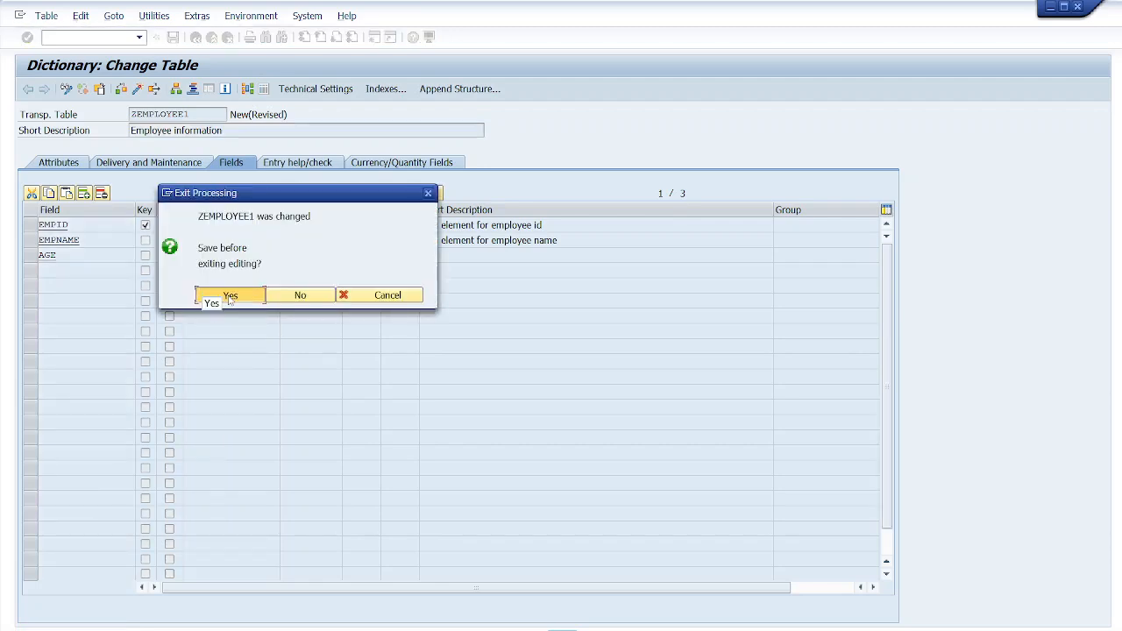
click(228, 296)
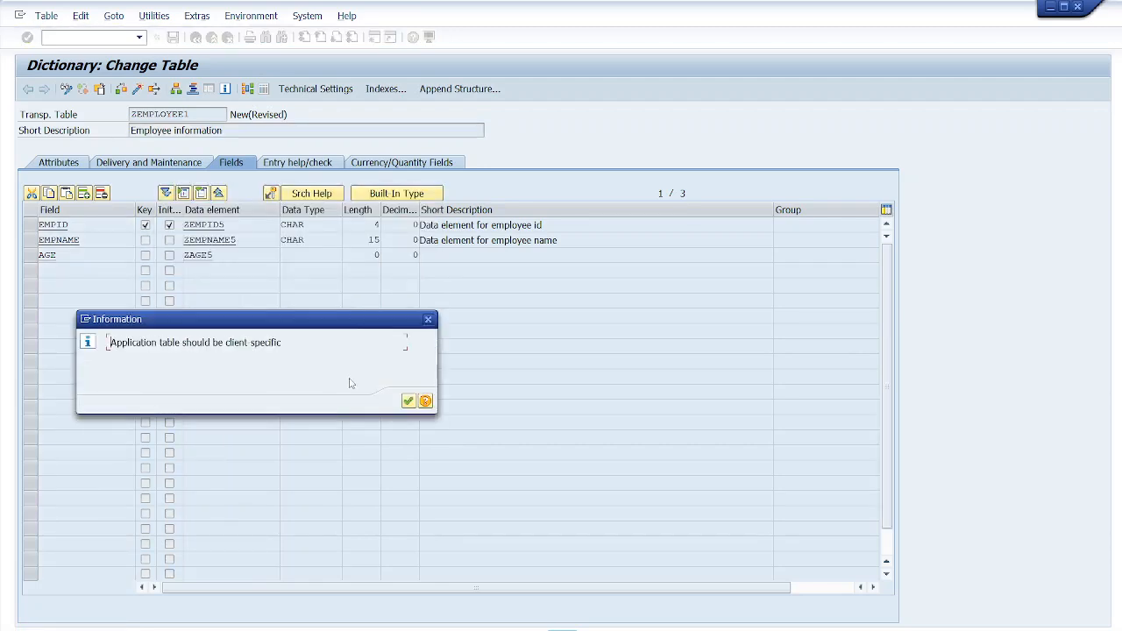
click(408, 402)
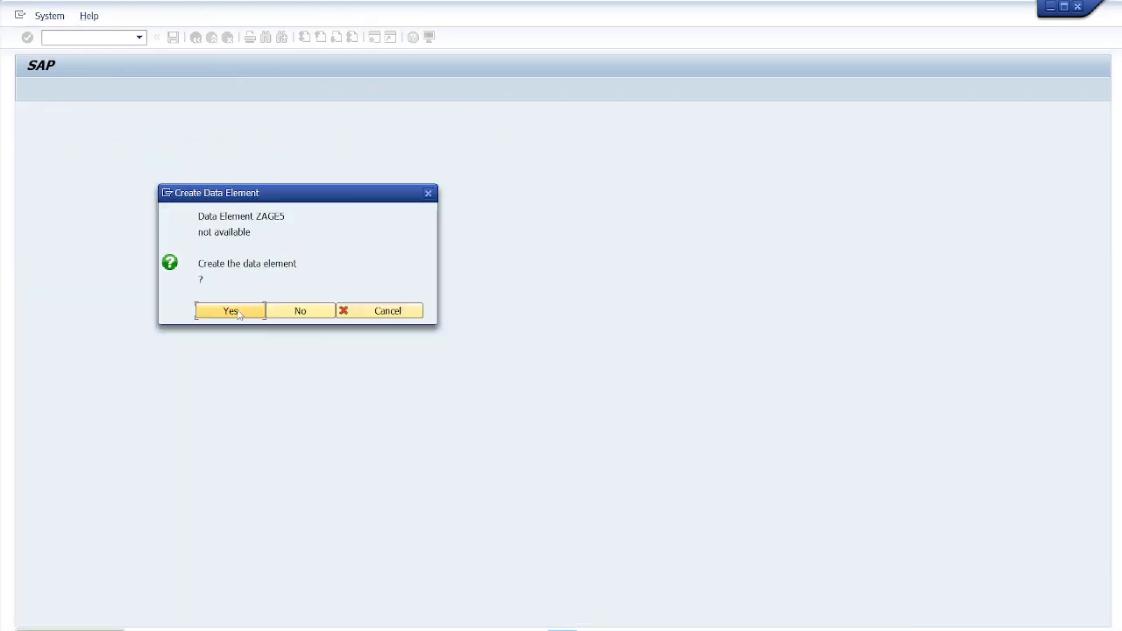
click(231, 311)
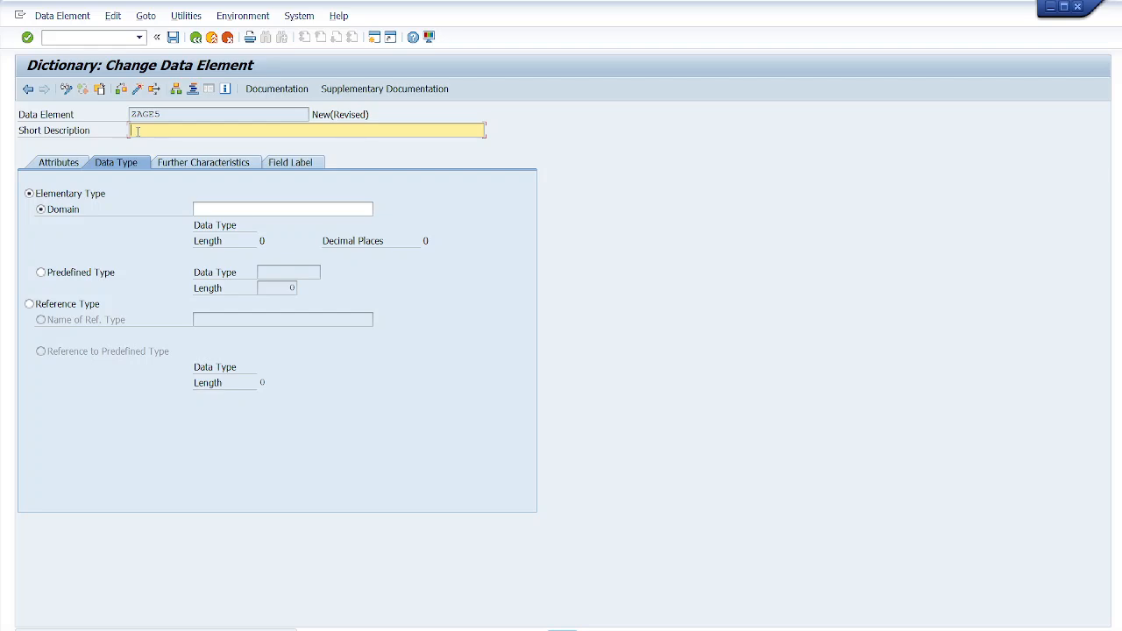
- Enter the data element's short description as 'data element for Age'
text(AGE)
key(BackSpace)
text(data element for Age)
click(211, 208)
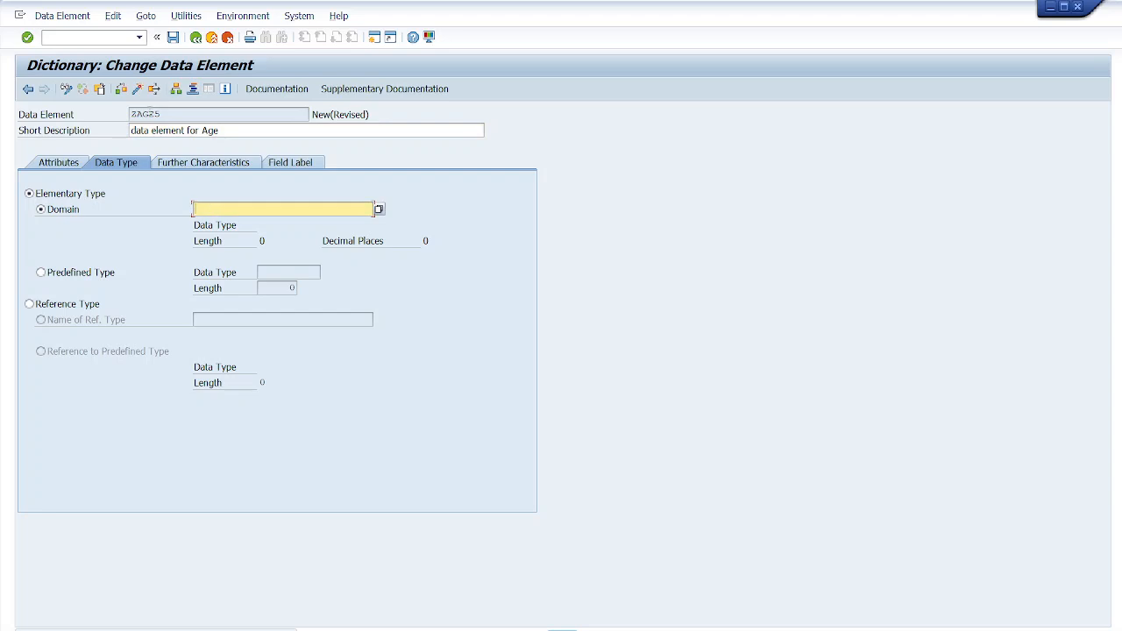
- Set the data element's domain to ZAGE5, reusing the data element name
drag(165, 114, 130, 118)
key(ctrl+c)
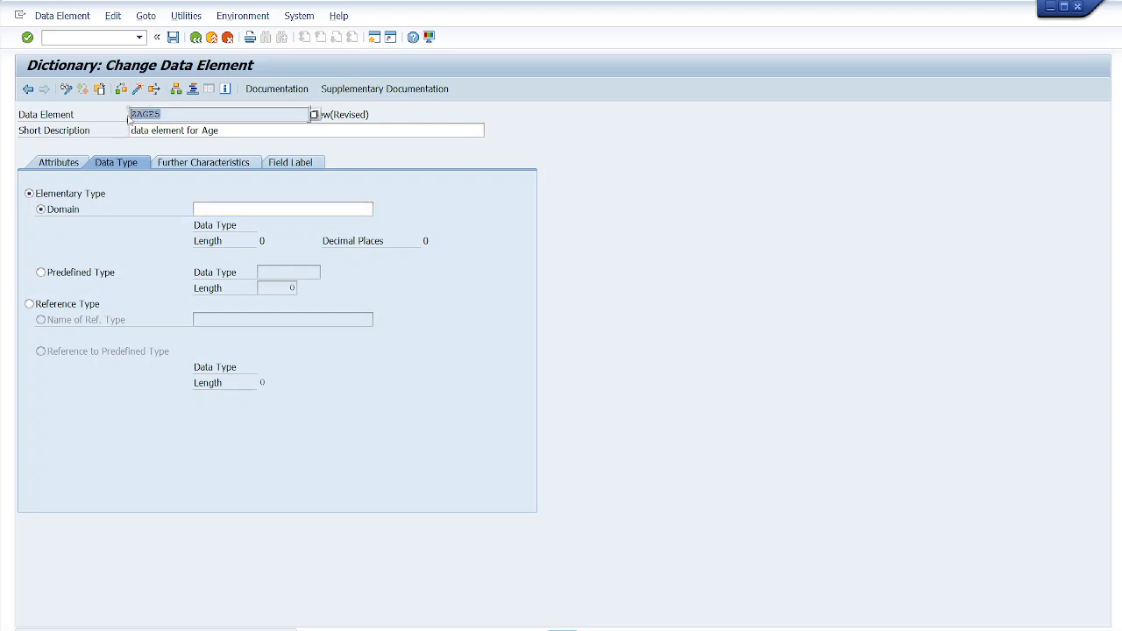
click(215, 207)
key(ctrl+v)
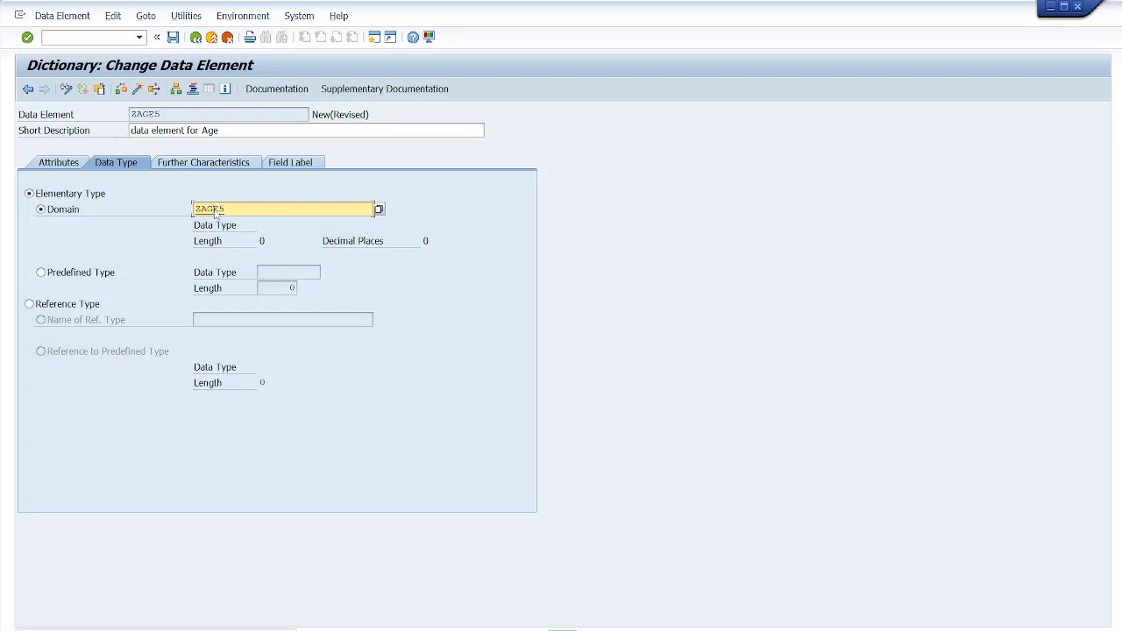
- Save the data element as a local object and choose to create the domain ZAGE5
key(F3)
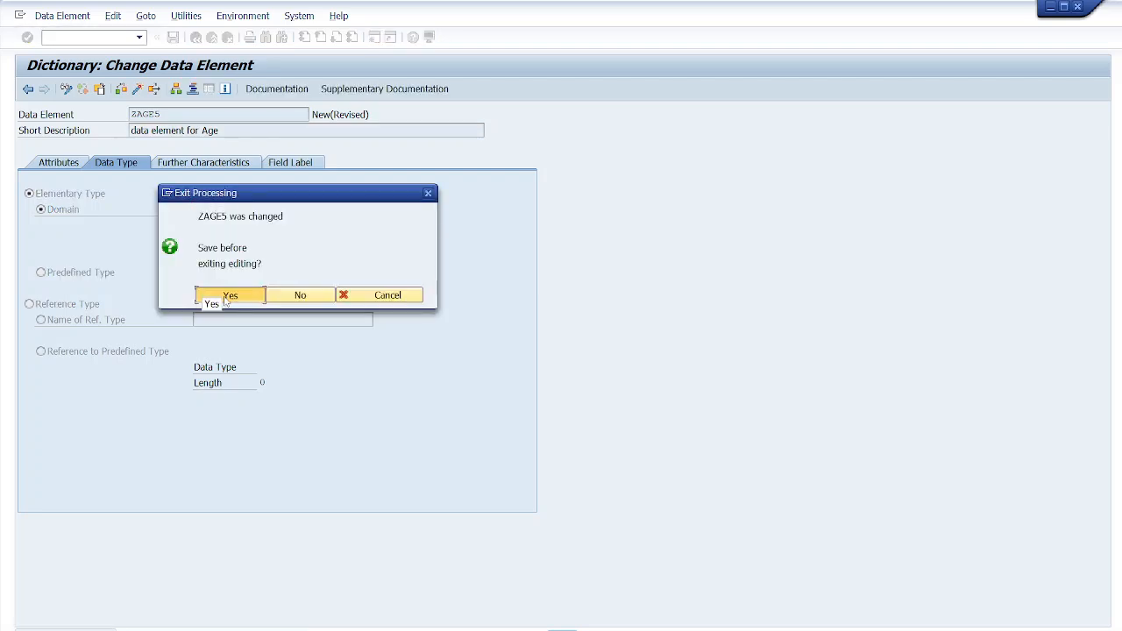
click(226, 299)
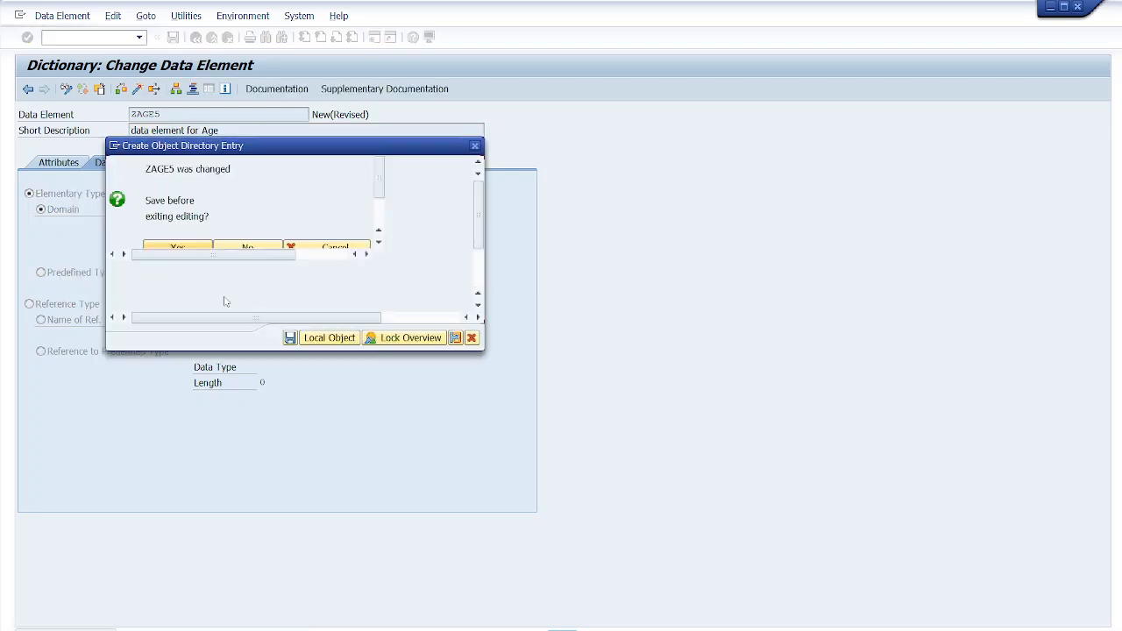
click(334, 338)
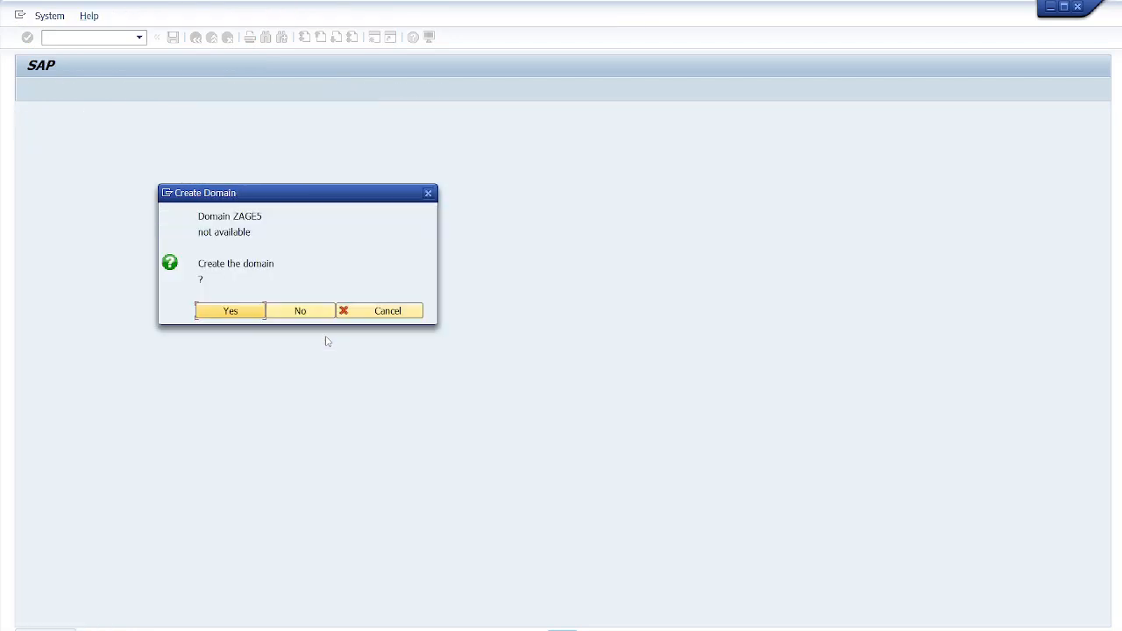
click(226, 312)
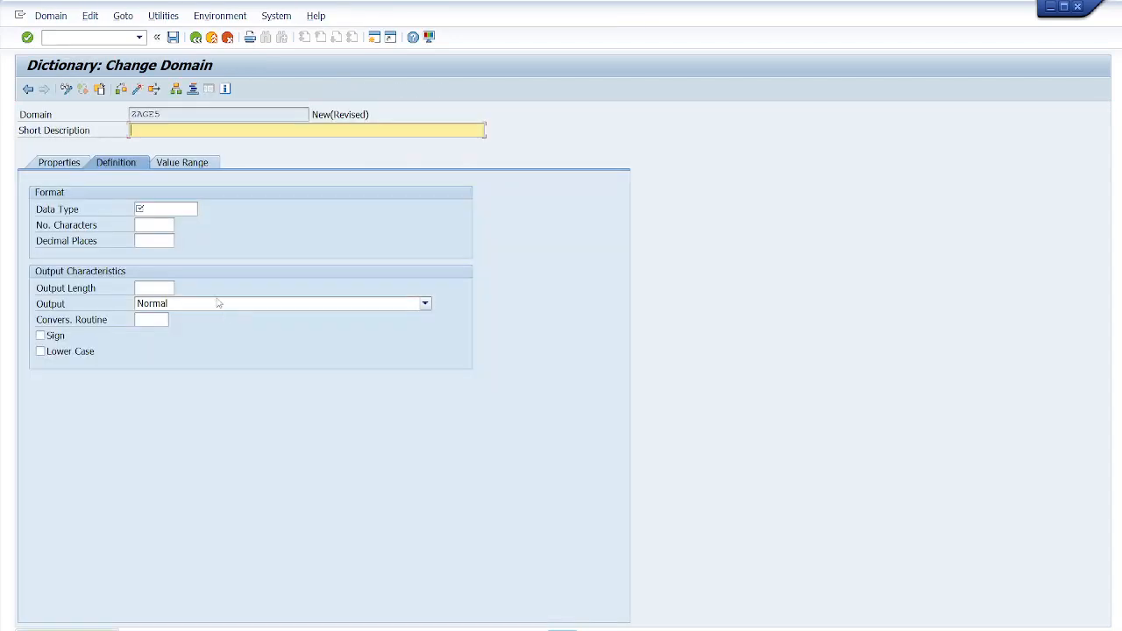
- Describe the domain as 'Domain for AGE' and set its data type to NUMC with 3 characters
text(D)
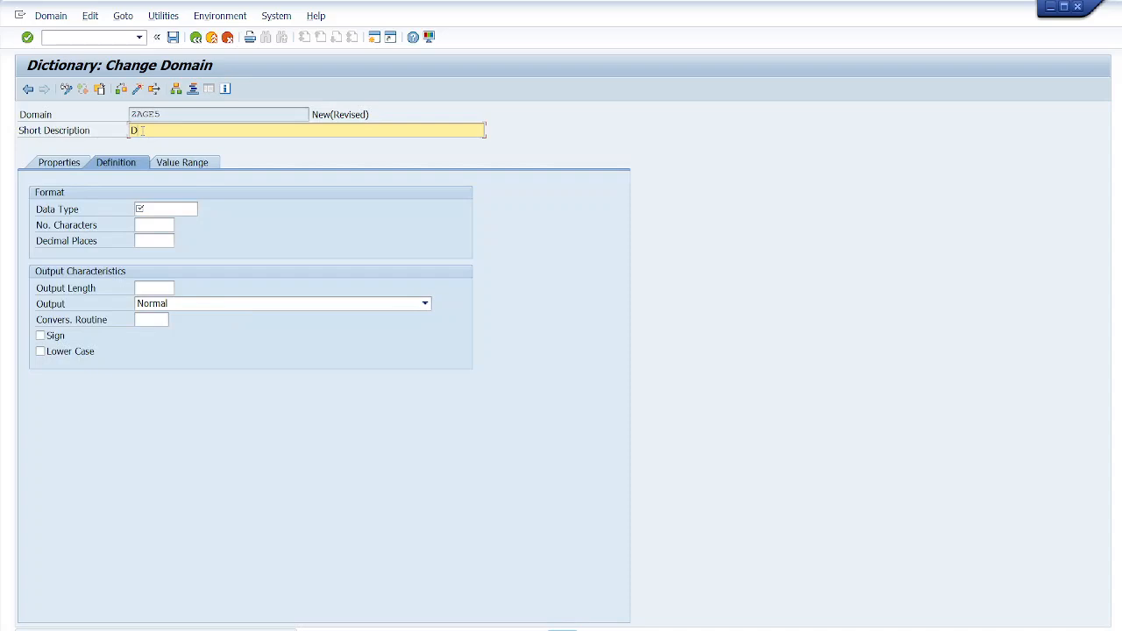
text(omain for AGE)
click(157, 208)
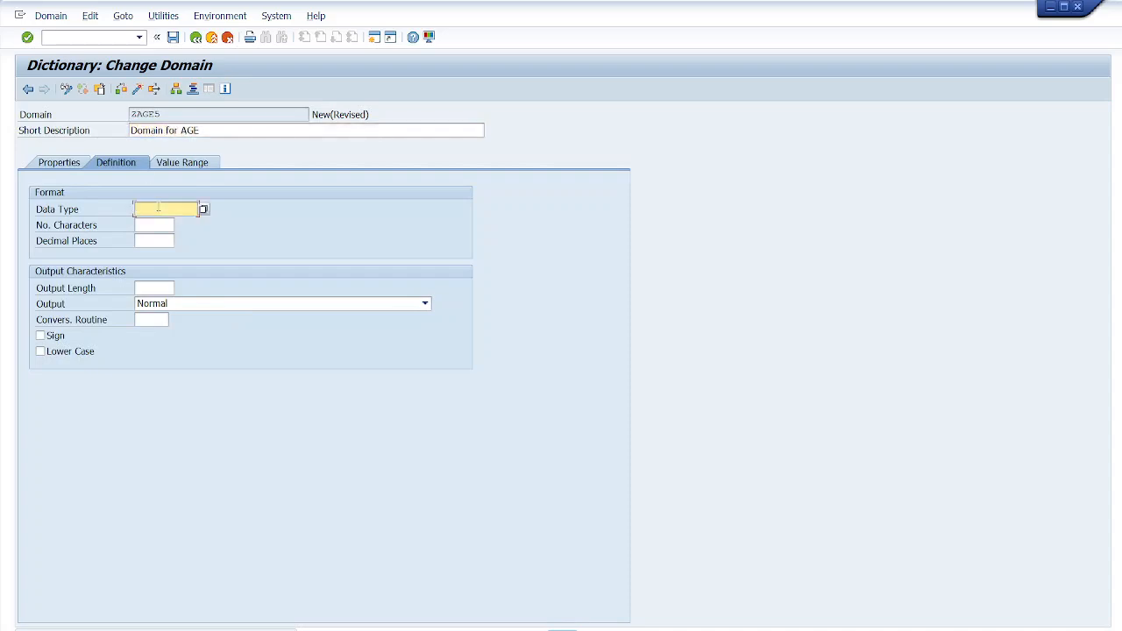
text(NUMC)
click(150, 225)
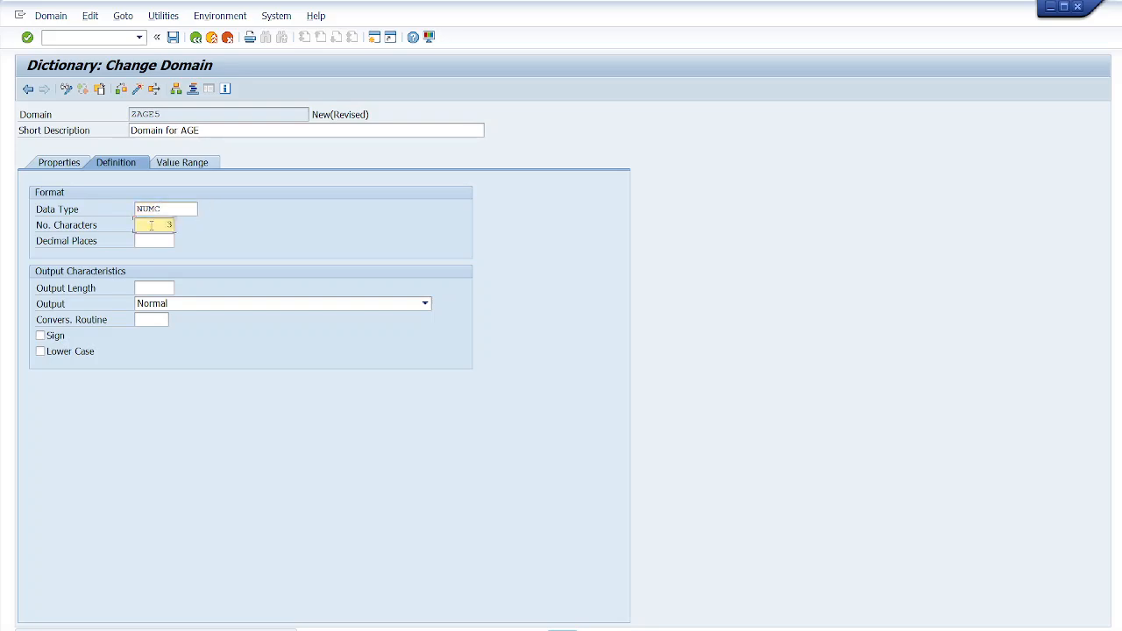
- Activate the domain ZAGE5 and return to the data element
click(137, 89)
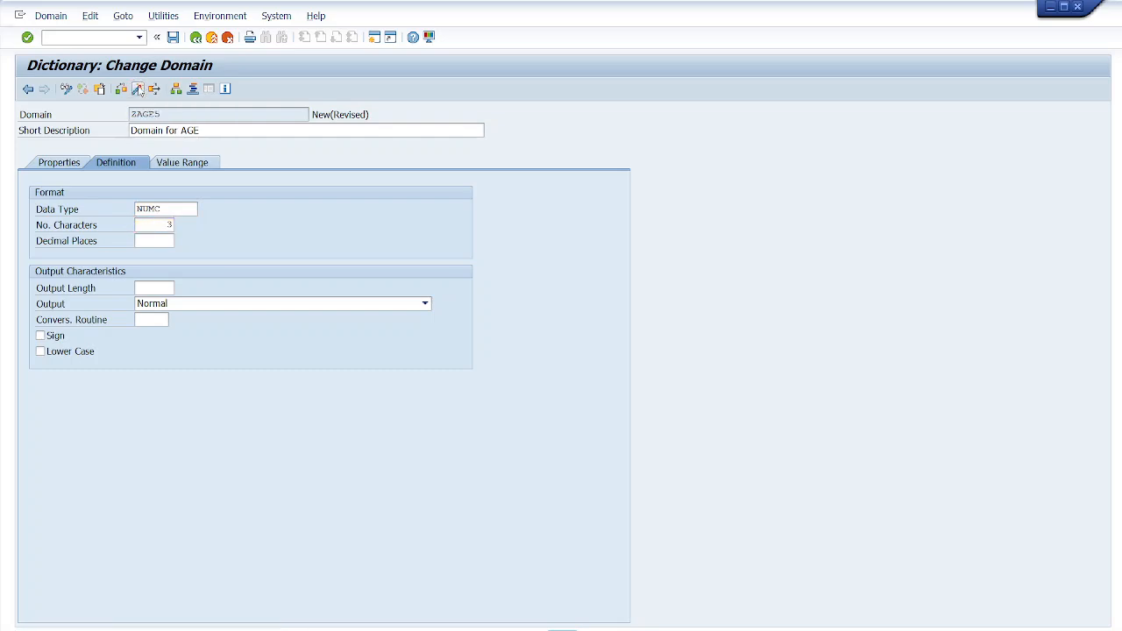
click(326, 339)
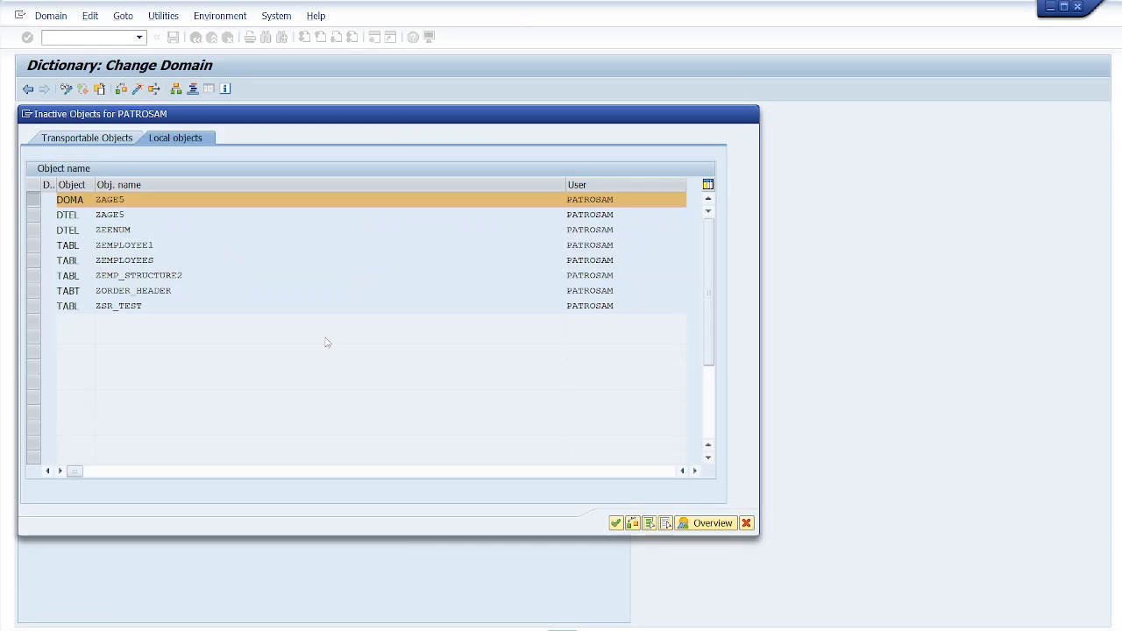
key(Return)
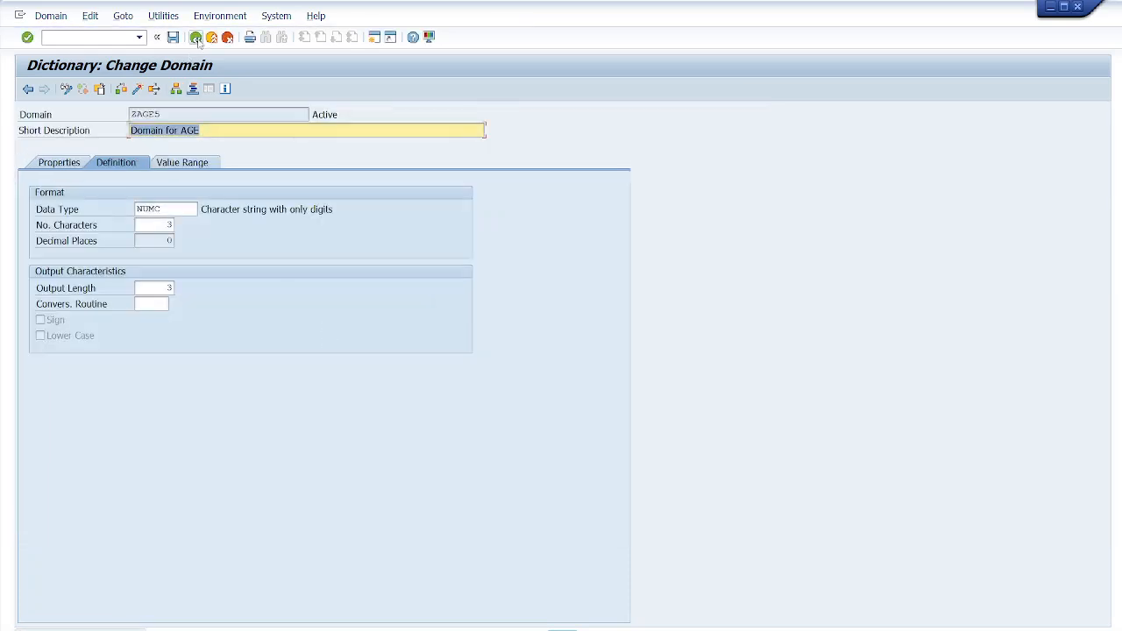
click(196, 39)
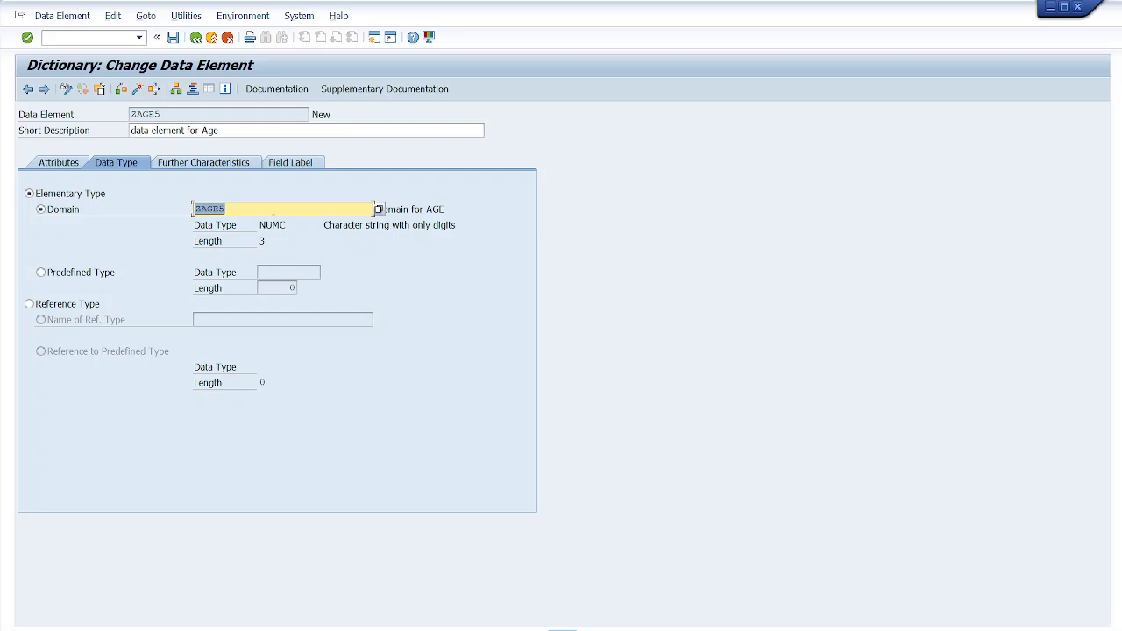
- Activate the data element ZAGE5 and return to the table
drag(291, 226, 260, 242)
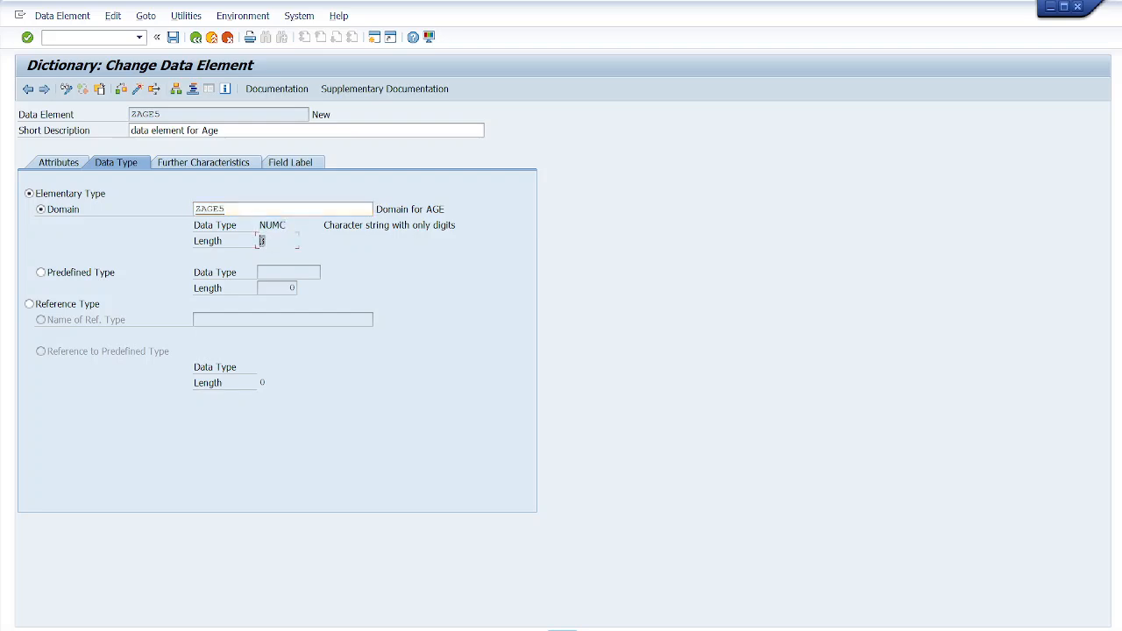
drag(164, 114, 131, 115)
click(138, 91)
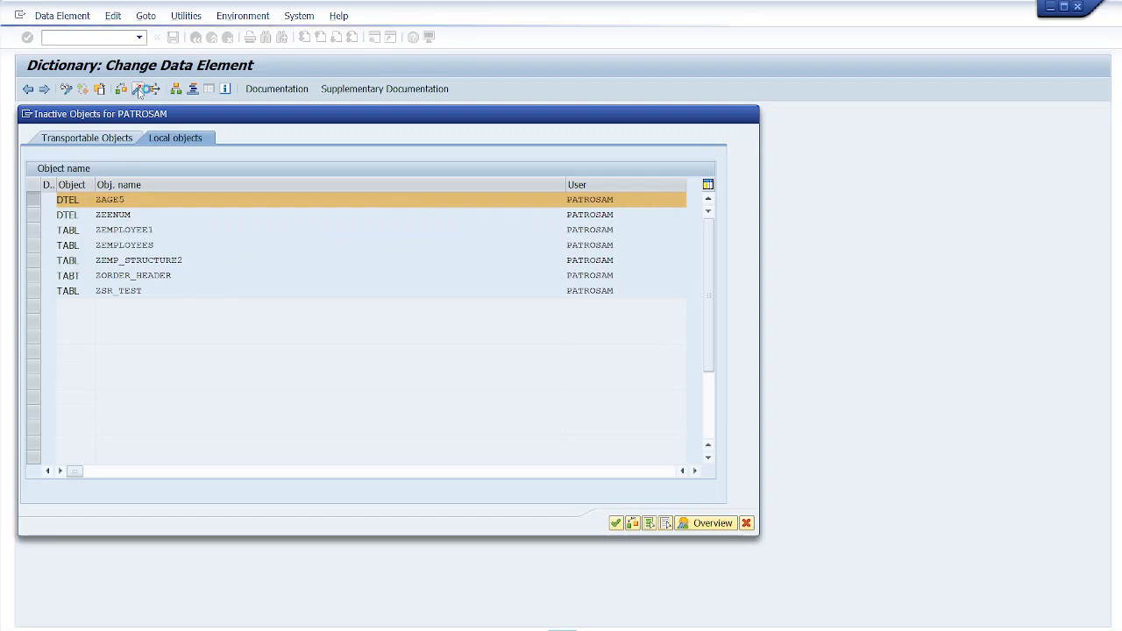
key(Return)
click(196, 39)
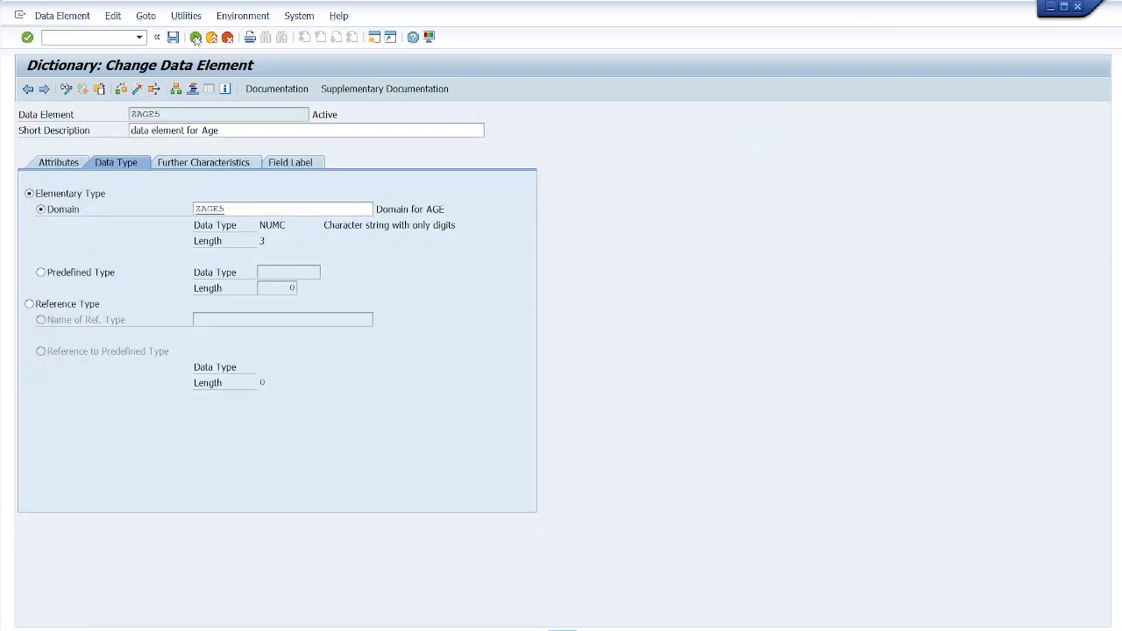
- Add a new field Salary to the table with data element ZSALARY5
drag(70, 259, 34, 258)
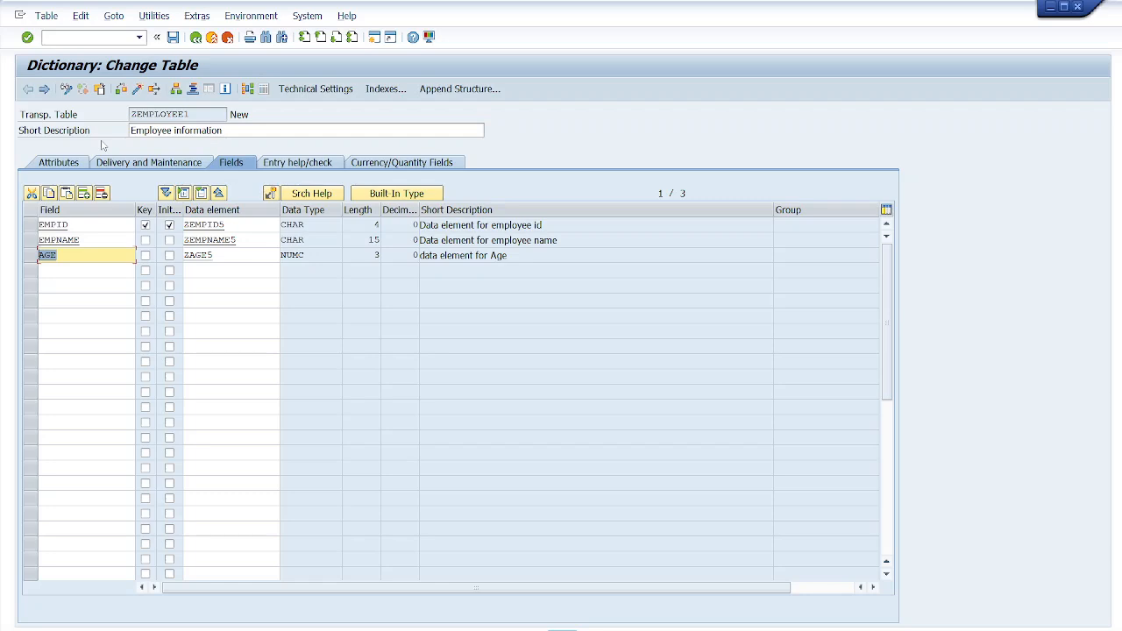
click(52, 275)
text(Salary)
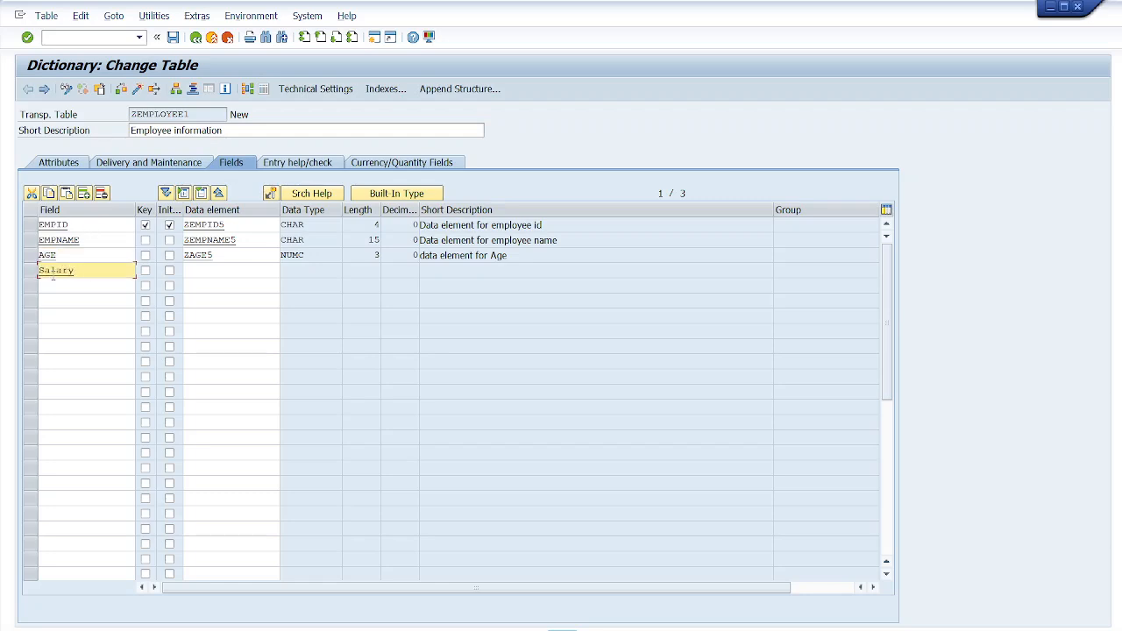
click(190, 270)
text(ZSALARY)
text(5)
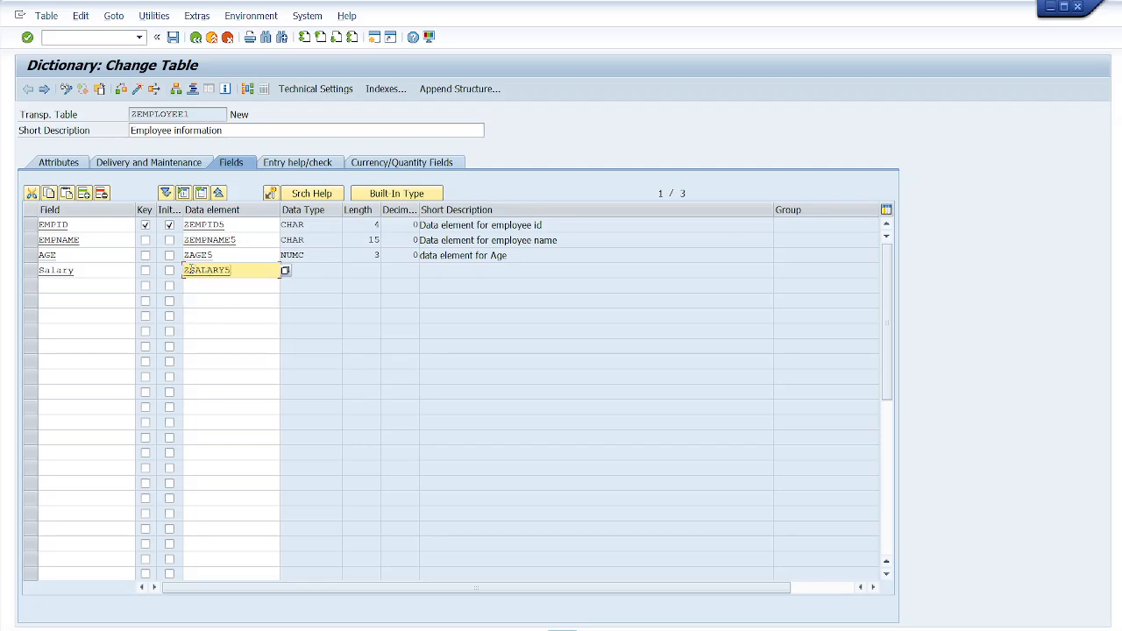
- Save the table on exit and choose to create the missing data element ZSALARY5
key(F3)
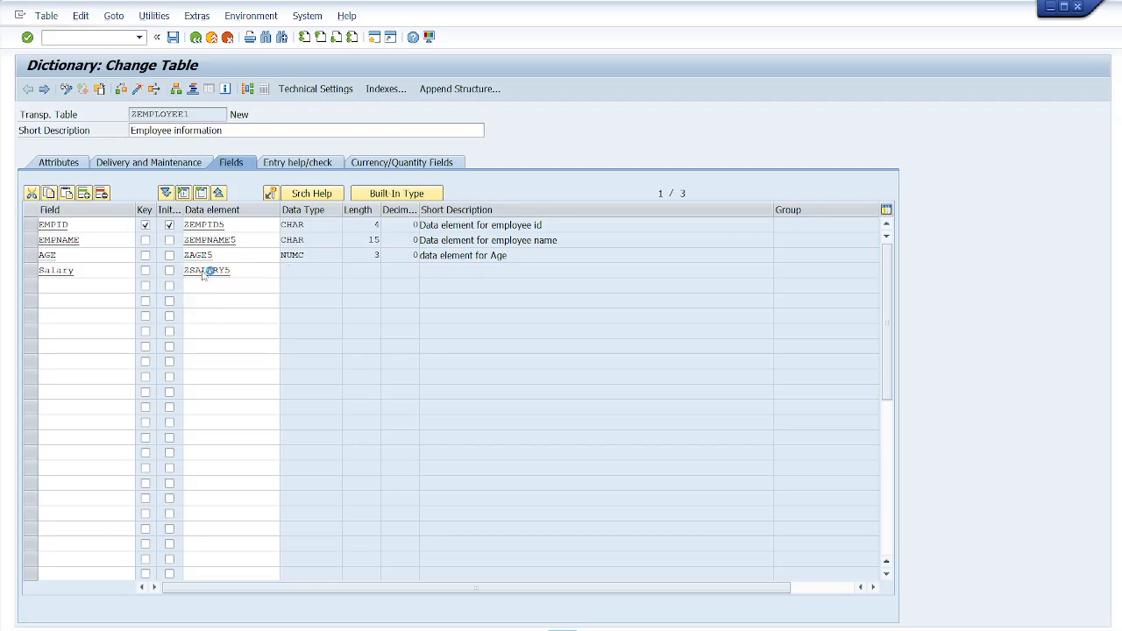
click(238, 300)
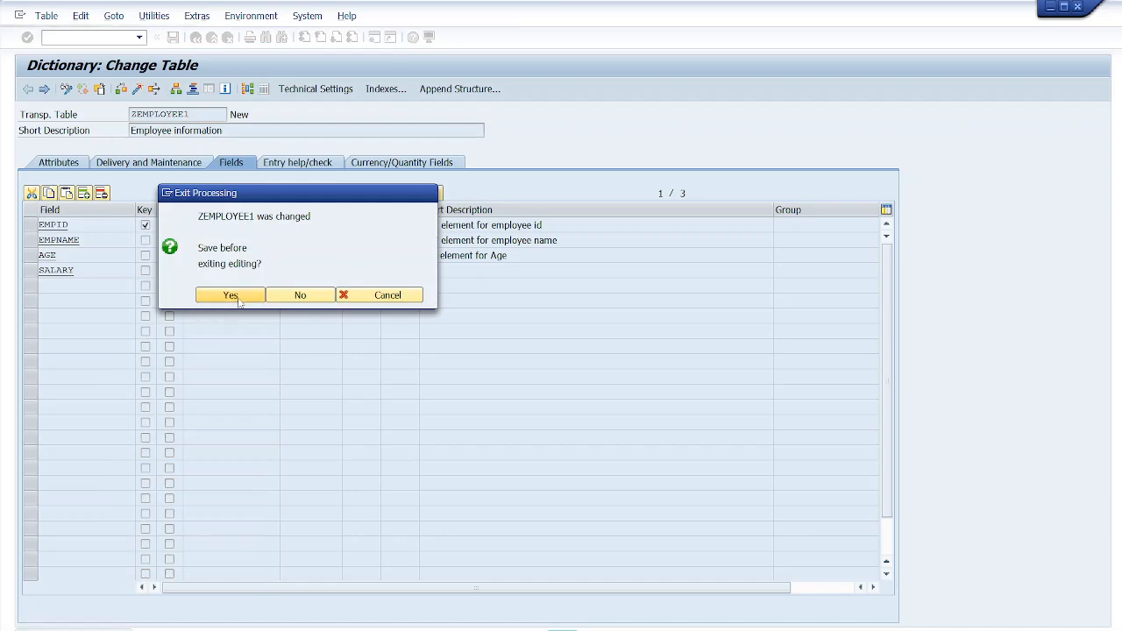
click(408, 400)
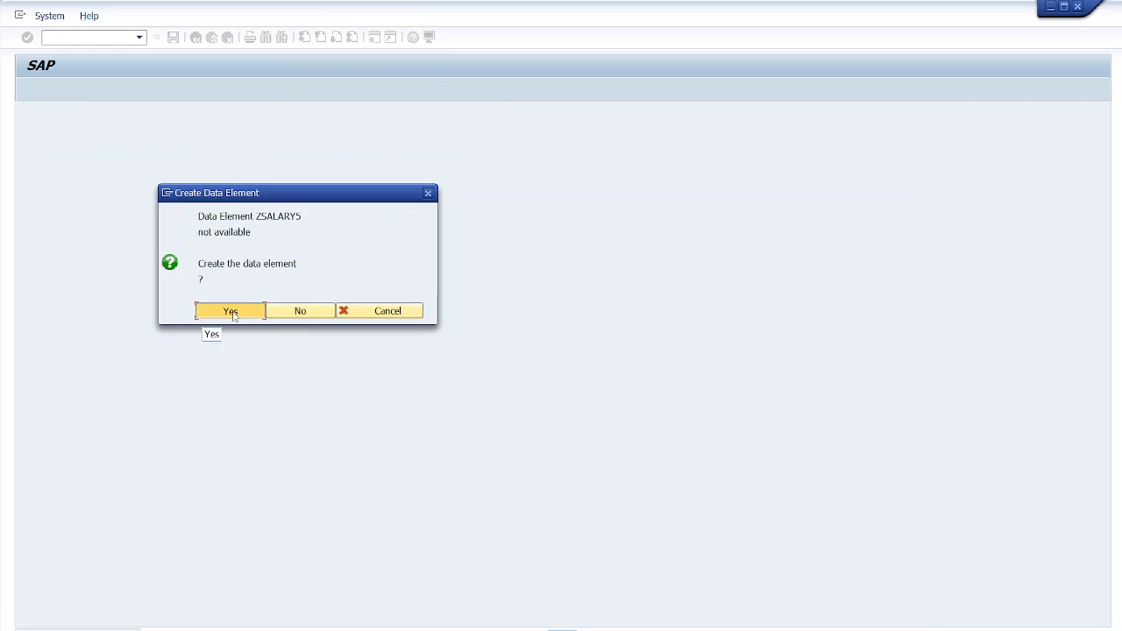
click(231, 313)
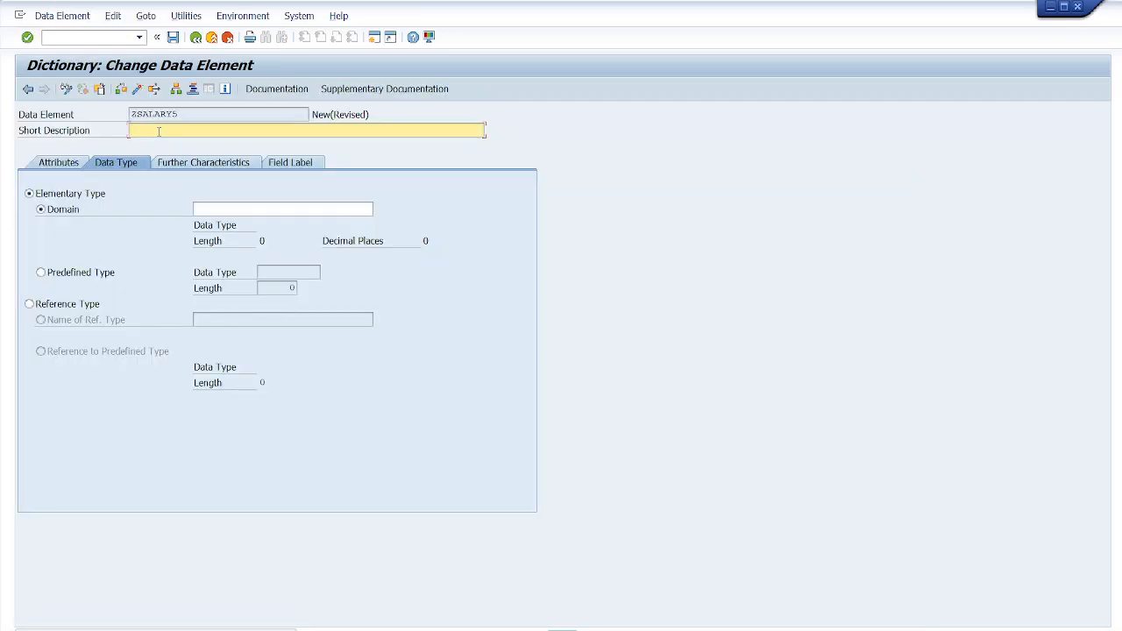
- Describe the data element as 'Data element for salary' and set its domain to ZSALARY5, reusing the data element name
text(Data element for sa;lary)
click(212, 211)
drag(181, 114, 129, 114)
key(ctrl+c)
click(130, 114)
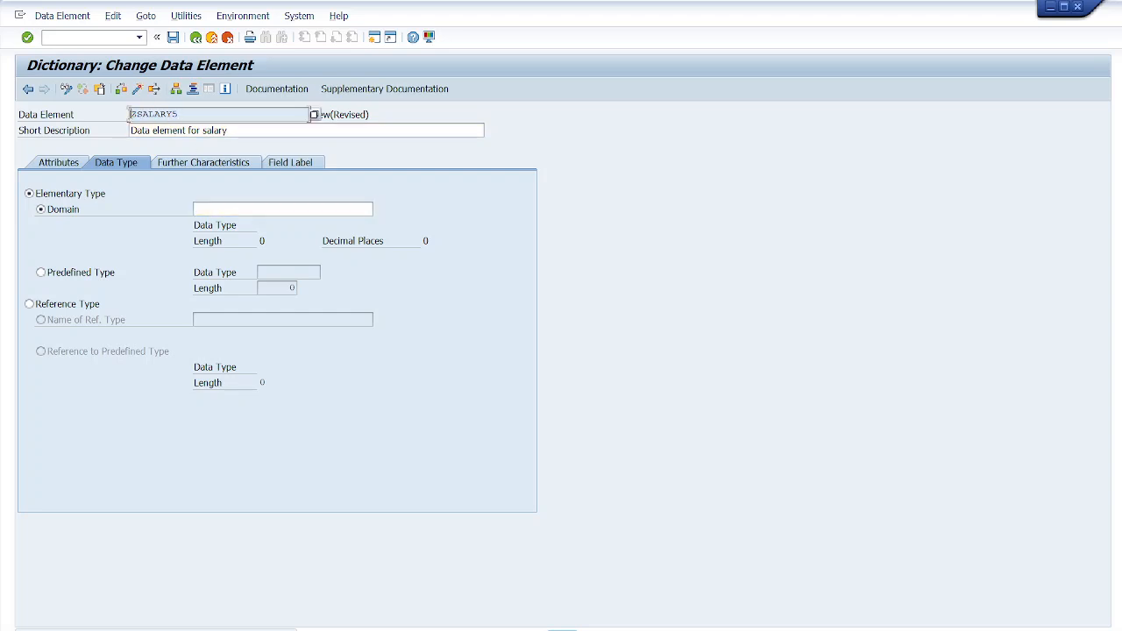
click(217, 211)
key(ctrl+v)
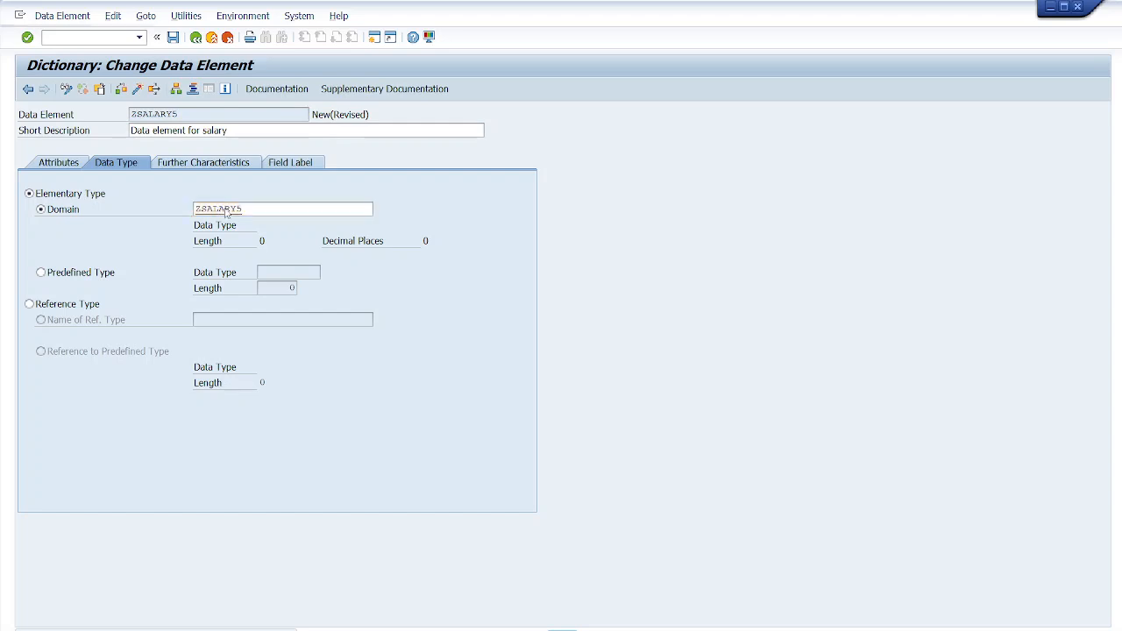
- Save the data element as a local object and choose to create the domain ZSALARY5
key(F3)
click(229, 296)
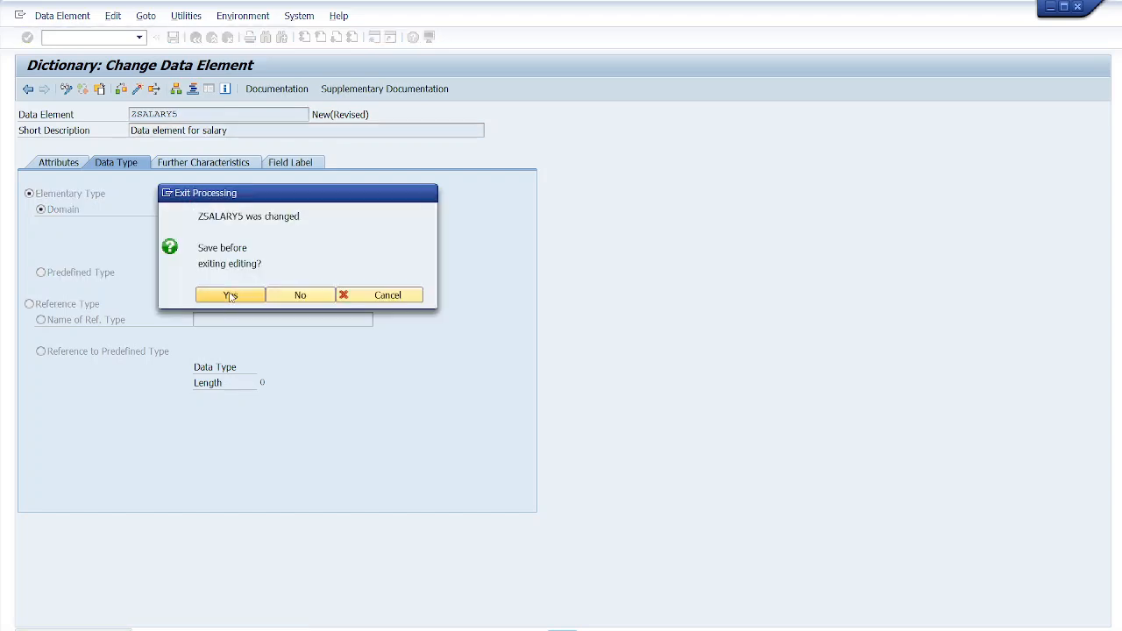
click(342, 339)
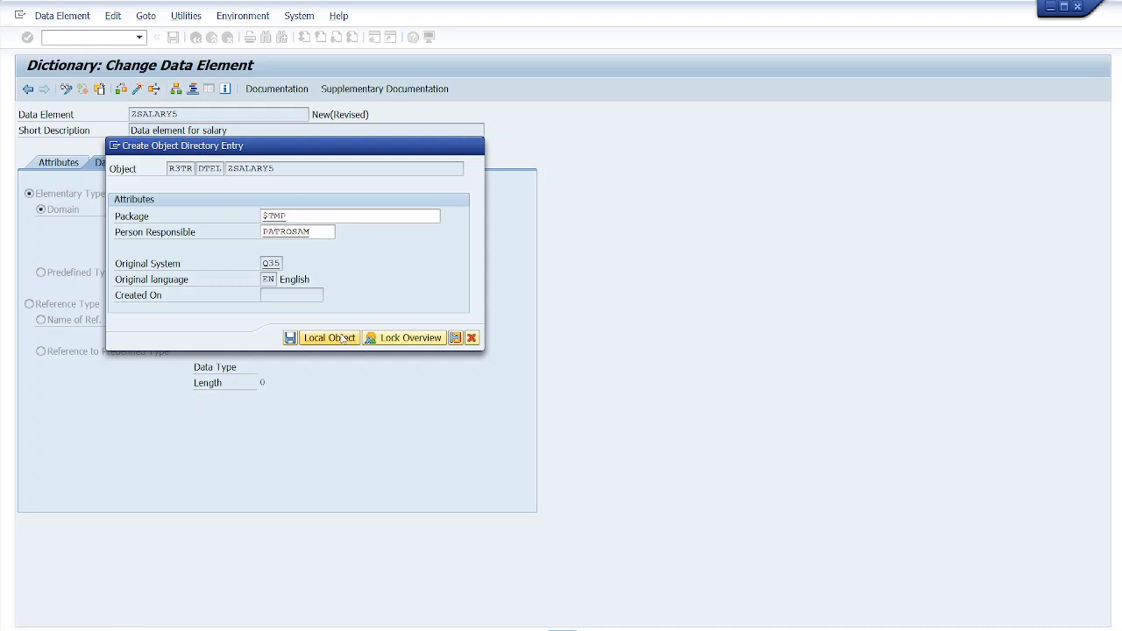
click(231, 312)
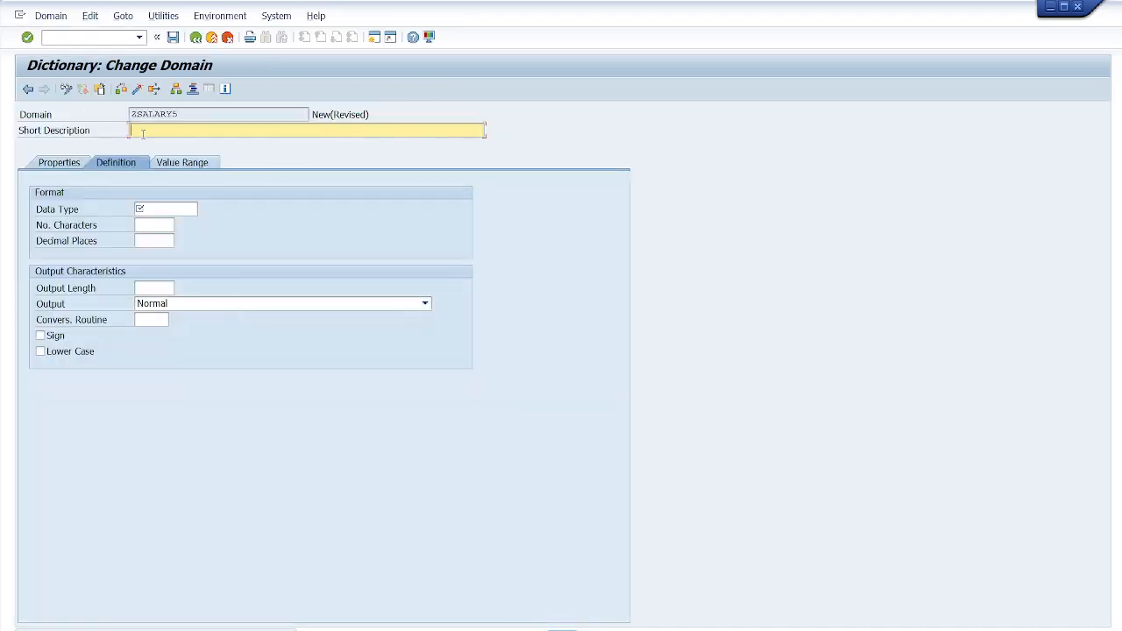
- Describe the domain as 'Domain for salary' and set its data type to NUMC with 6 characters
text(Domain for salary)
click(155, 208)
text(Numc)
click(156, 222)
click(151, 225)
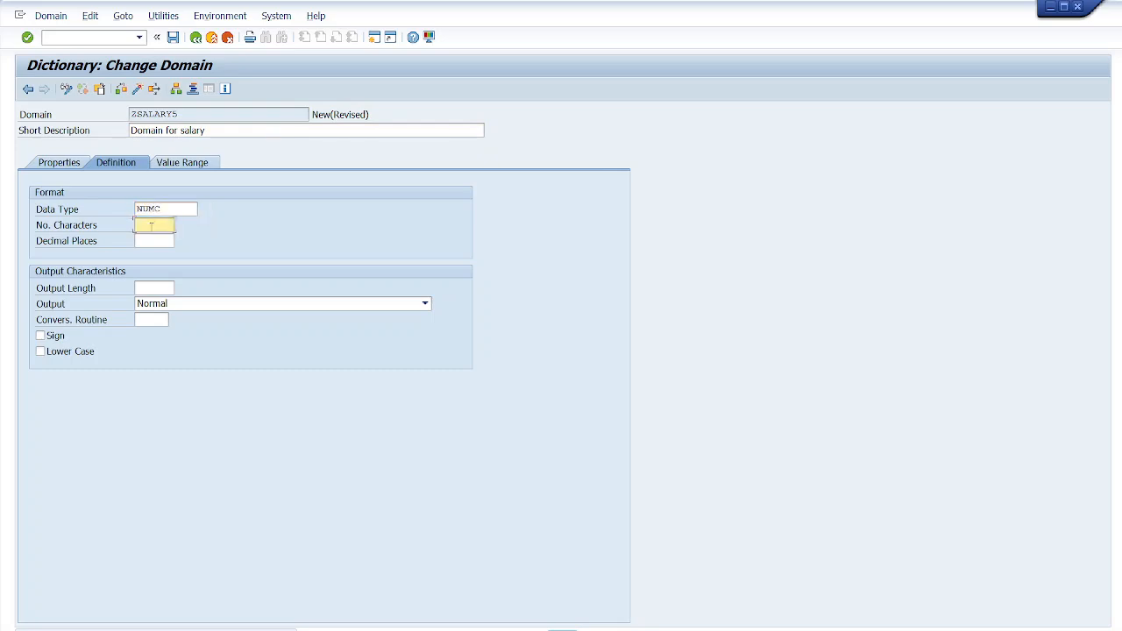
- Save the domain ZSALARY5 as a local object, activate it and return to the data element
click(138, 88)
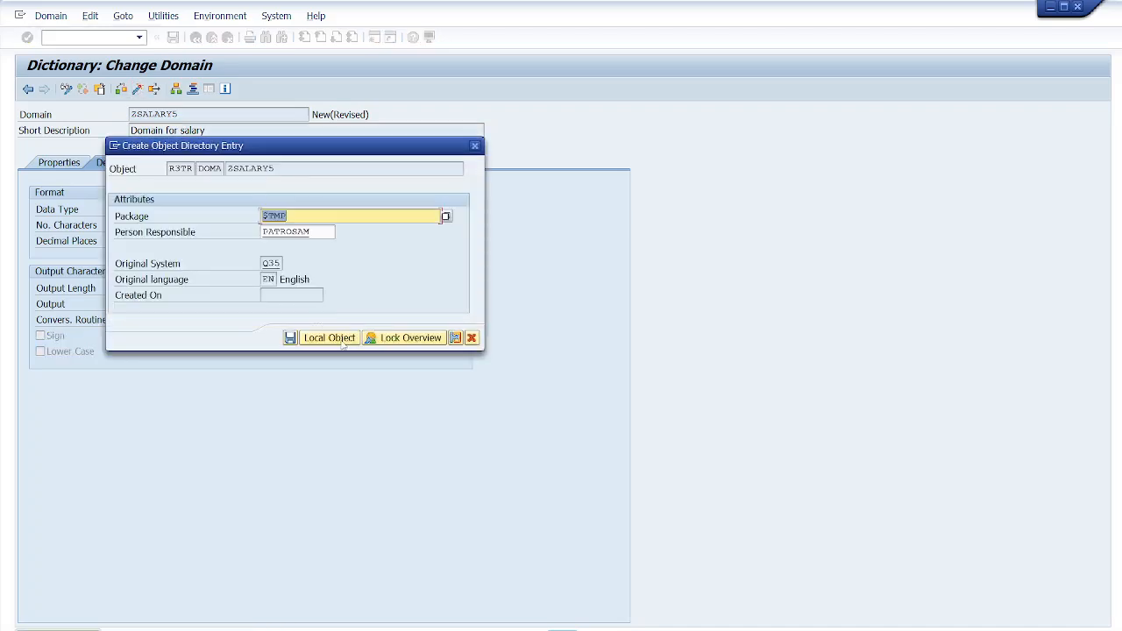
click(345, 341)
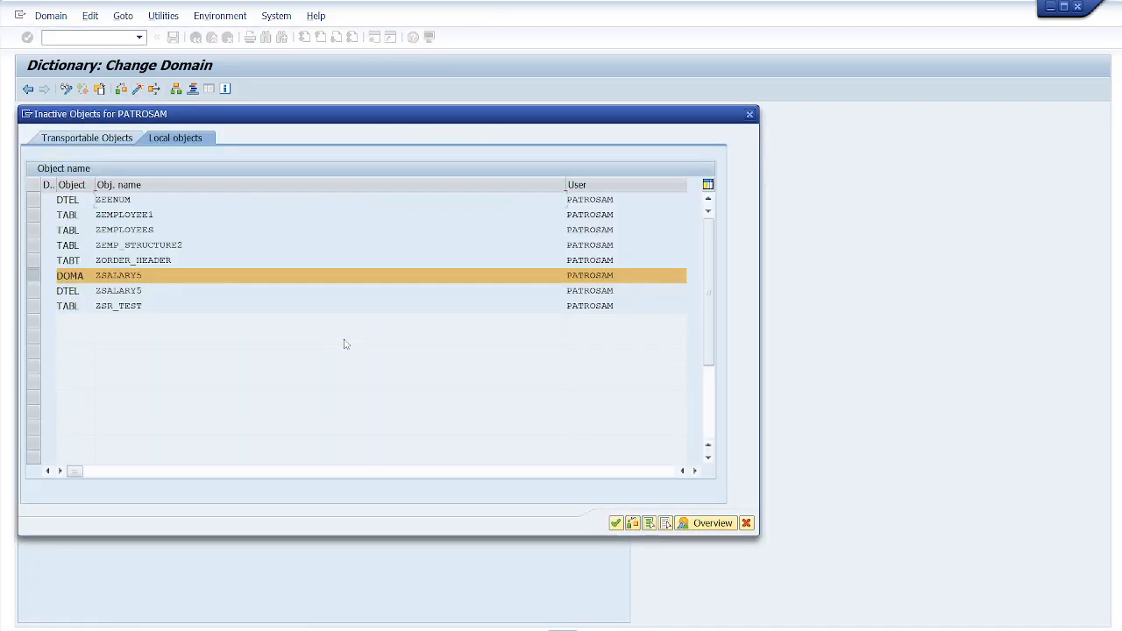
key(Return)
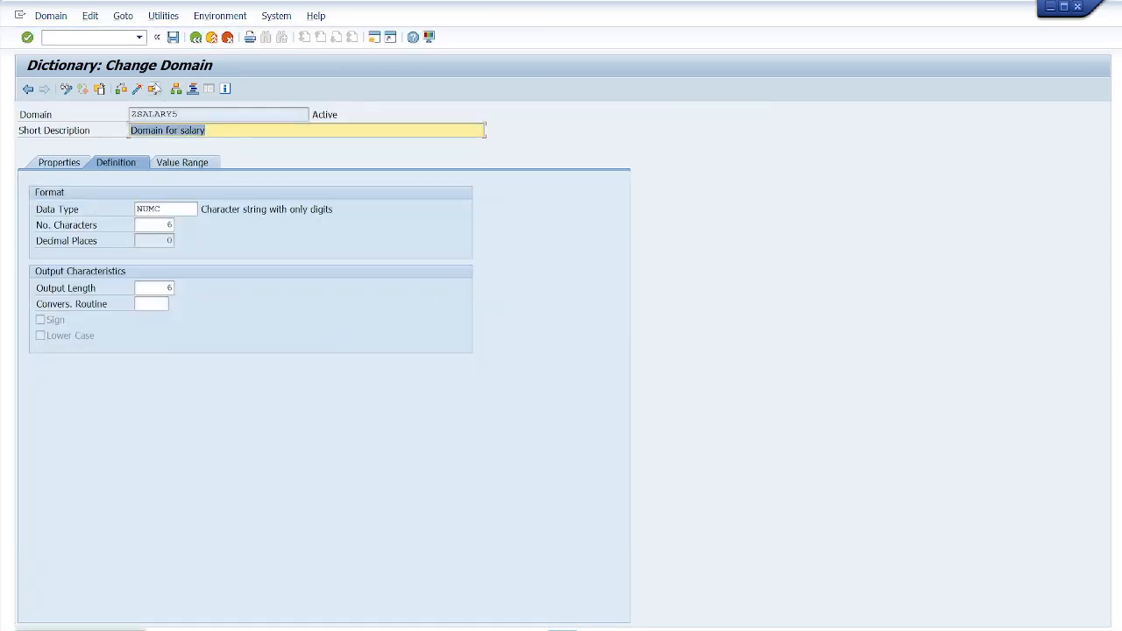
click(194, 39)
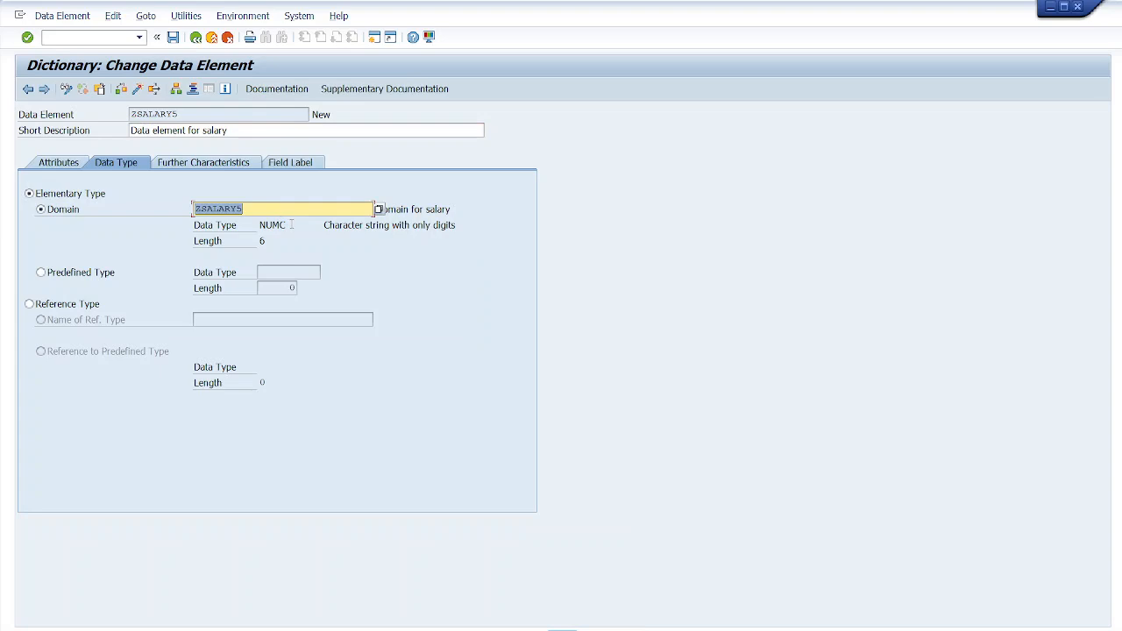
- Activate the data element ZSALARY5 and return to the table
drag(291, 224, 258, 227)
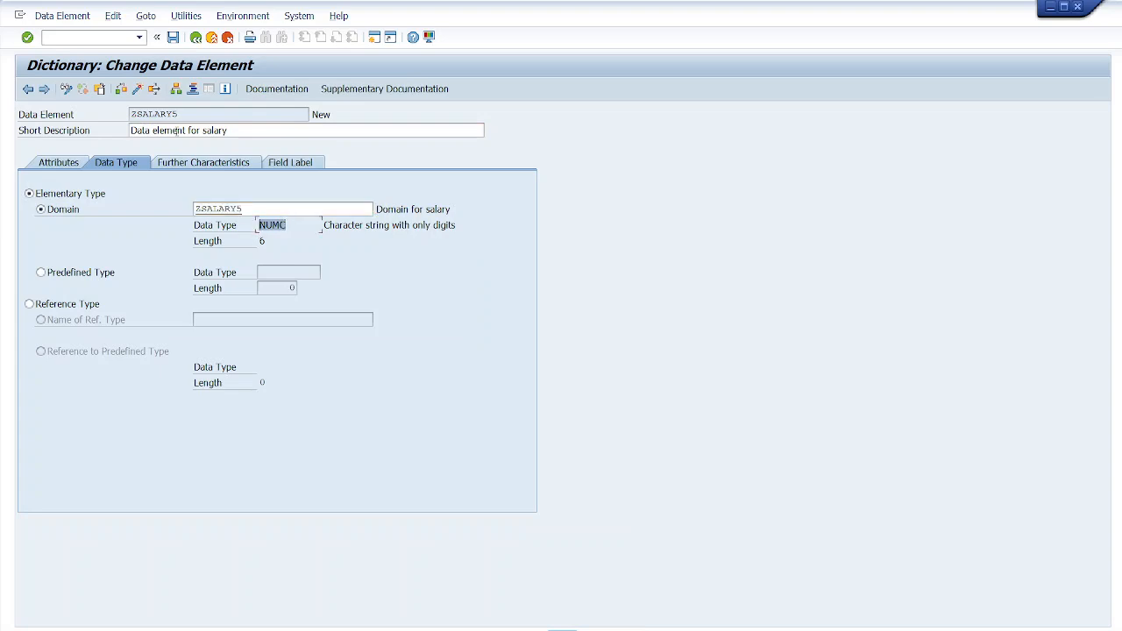
click(137, 89)
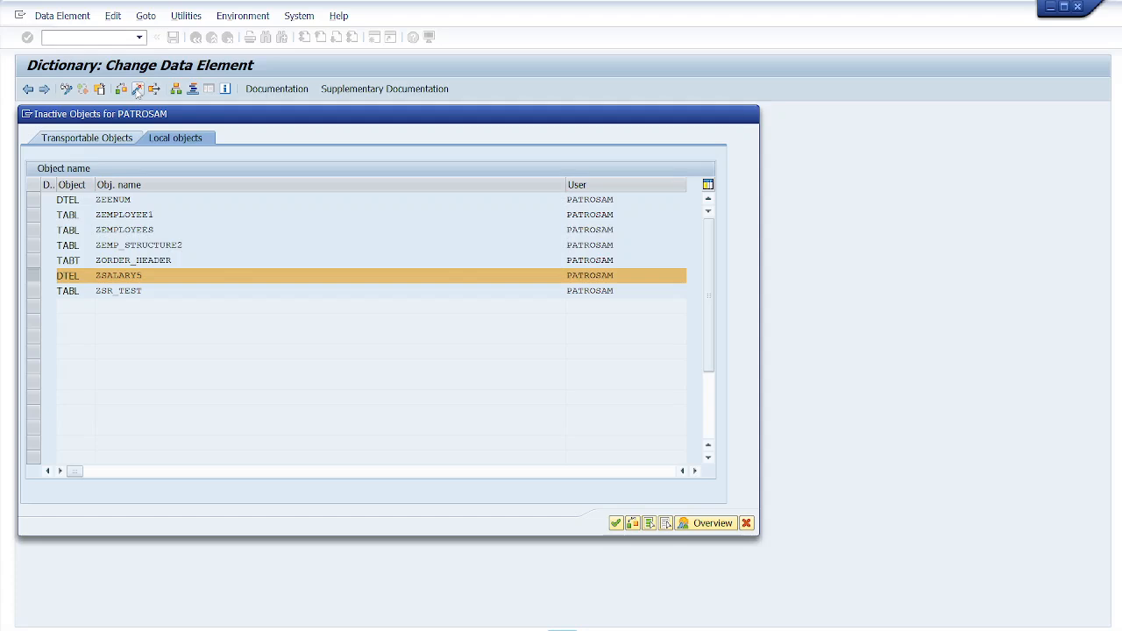
key(Return)
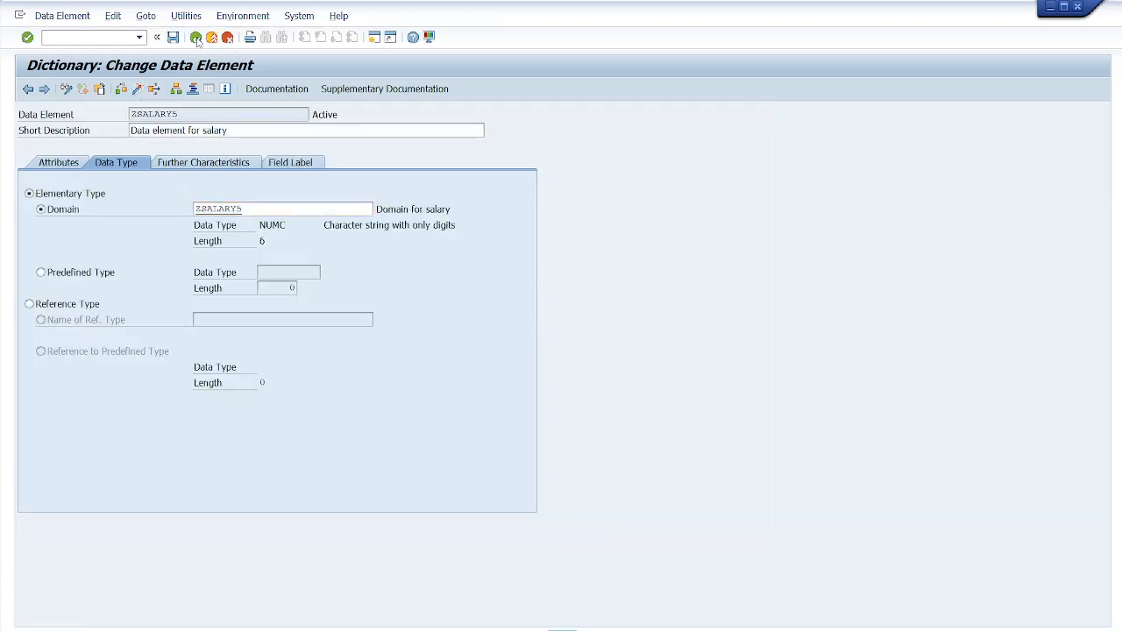
click(196, 37)
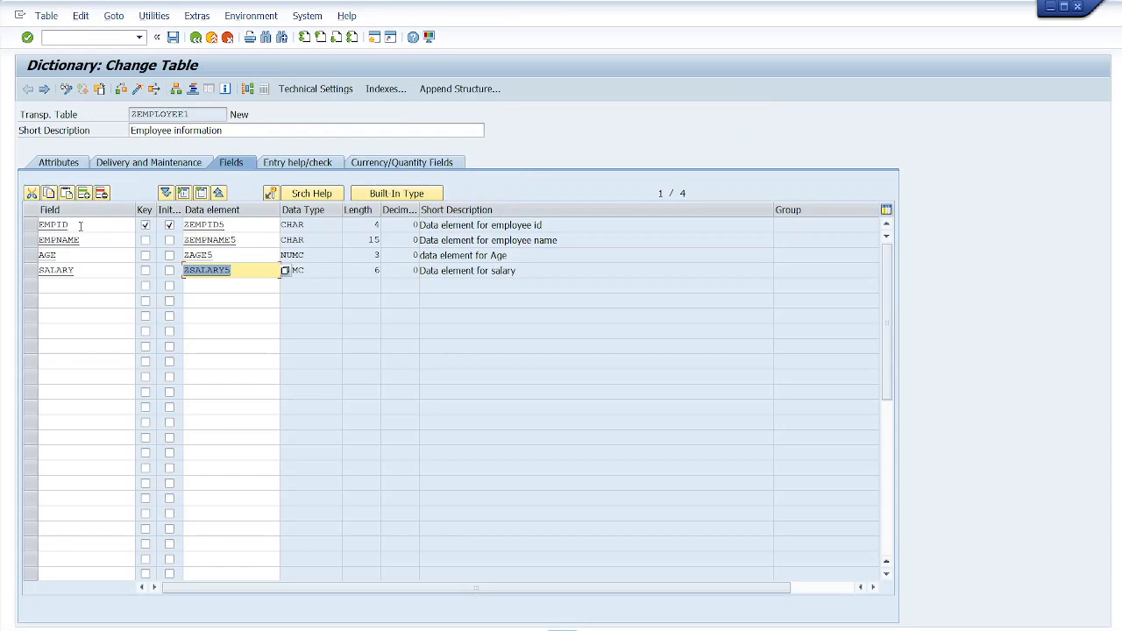
- Review the table's fields and their assigned data elements
drag(70, 225, 39, 230)
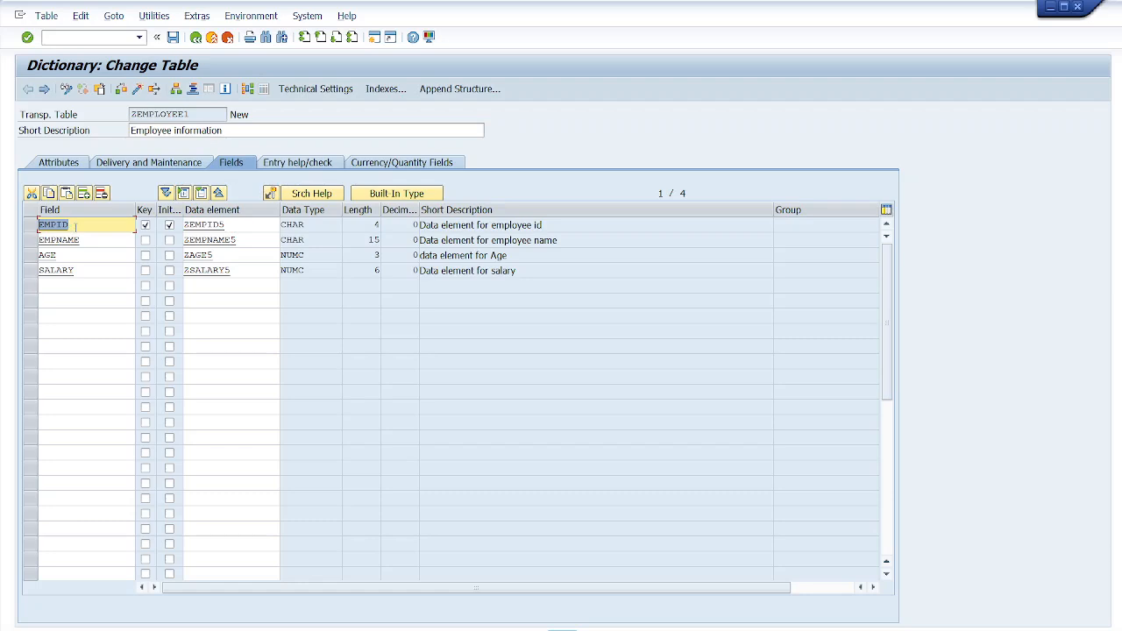
drag(80, 240, 38, 272)
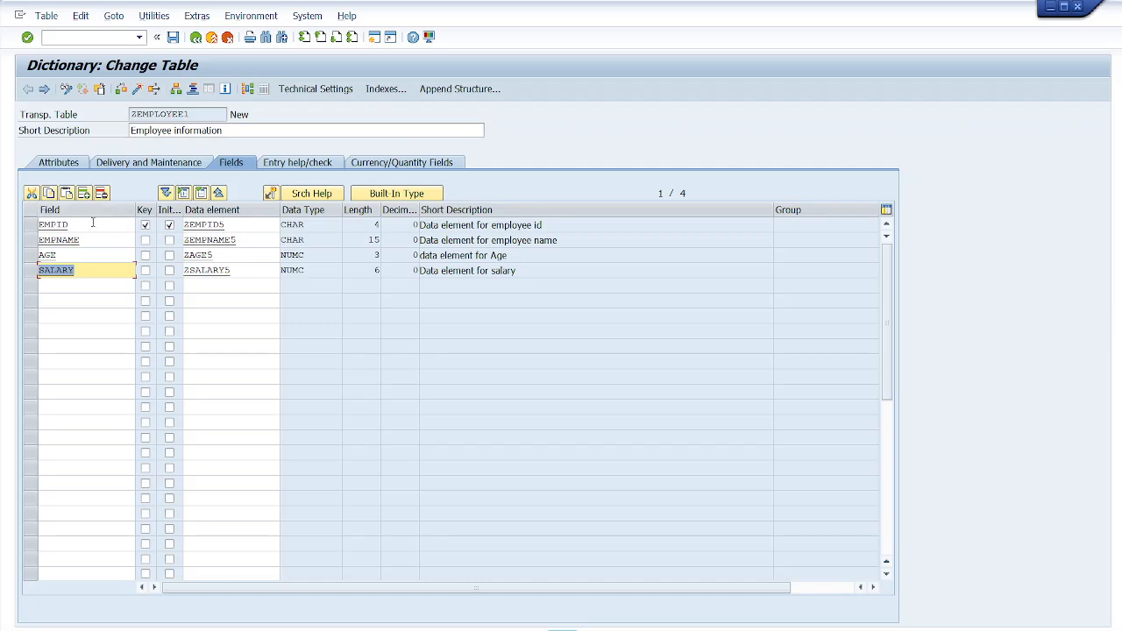
drag(72, 225, 37, 226)
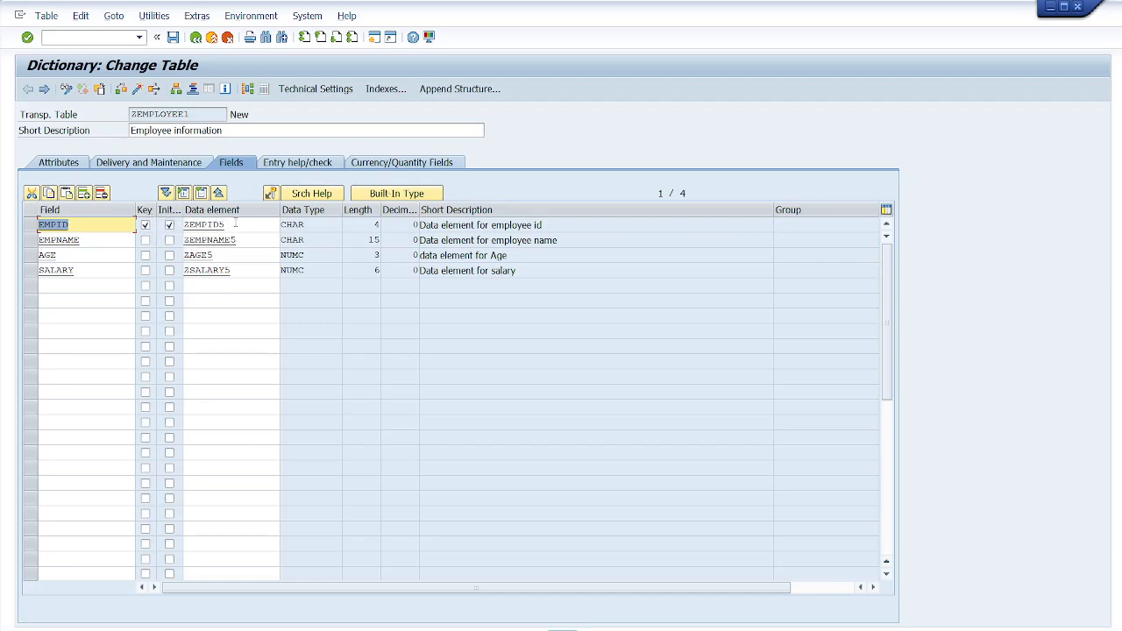
click(235, 223)
key(shift+Left)
key(shift+Left)
key(shift+Left)
key(shift+Left)
key(shift+Left)
key(shift+Left)
key(shift+Left)
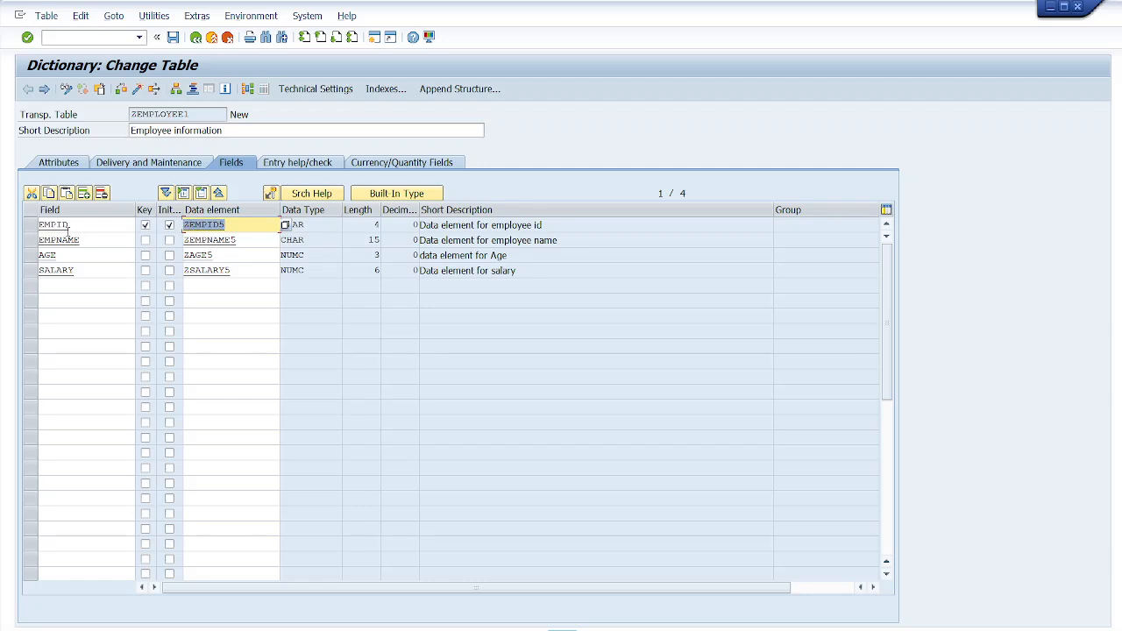
- Step through each field's data element name and field name in the table to check the definitions
click(237, 240)
key(shift+Left)
key(shift+Left)
key(shift+Left)
key(shift+Left)
key(shift+Left)
key(shift+Left)
key(shift+Left)
key(shift+Left)
key(shift+Left)
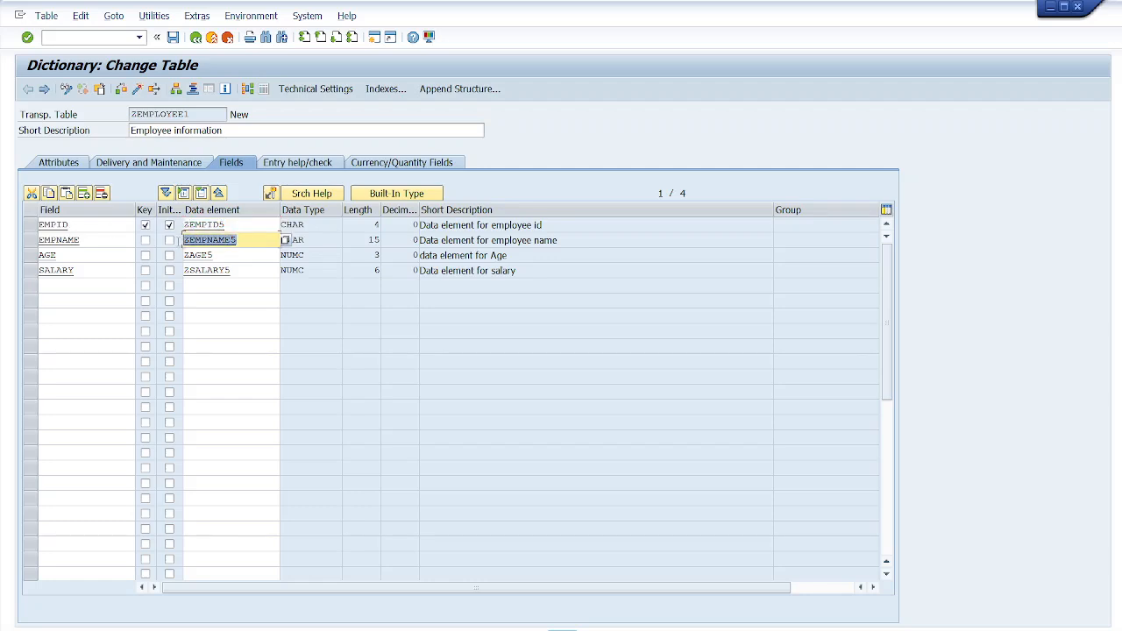
click(221, 256)
key(shift+Left)
key(shift+Left)
key(shift+Left)
key(shift+Left)
key(shift+Left)
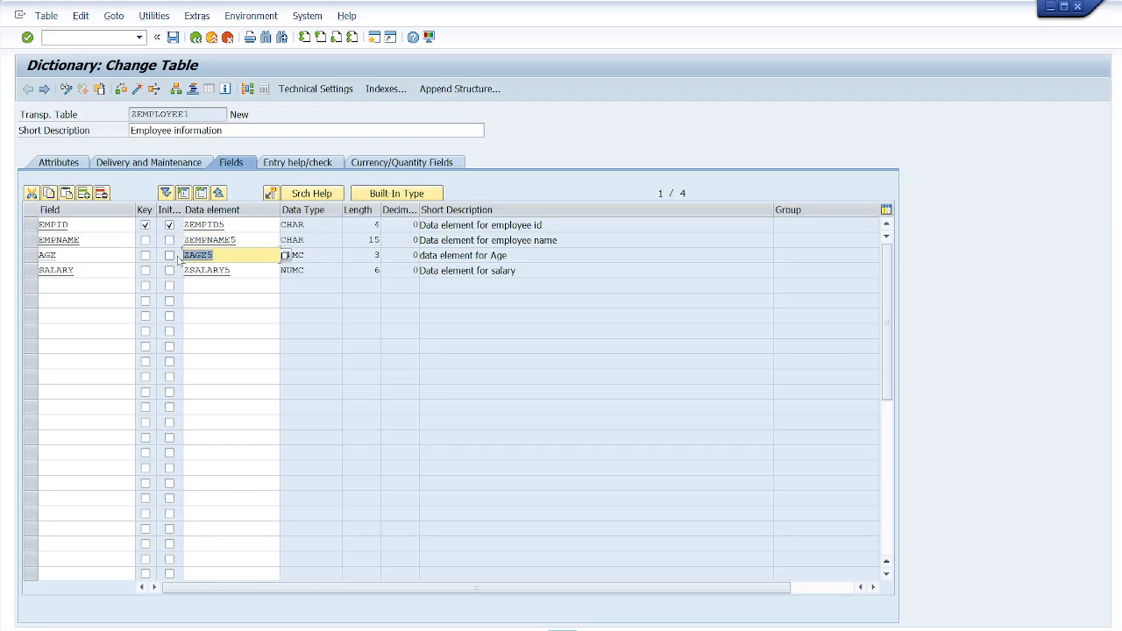
click(236, 270)
key(shift+Left)
key(shift+Left)
key(shift+Left)
key(shift+Left)
key(shift+Left)
key(shift+Left)
key(shift+Left)
key(shift+Left)
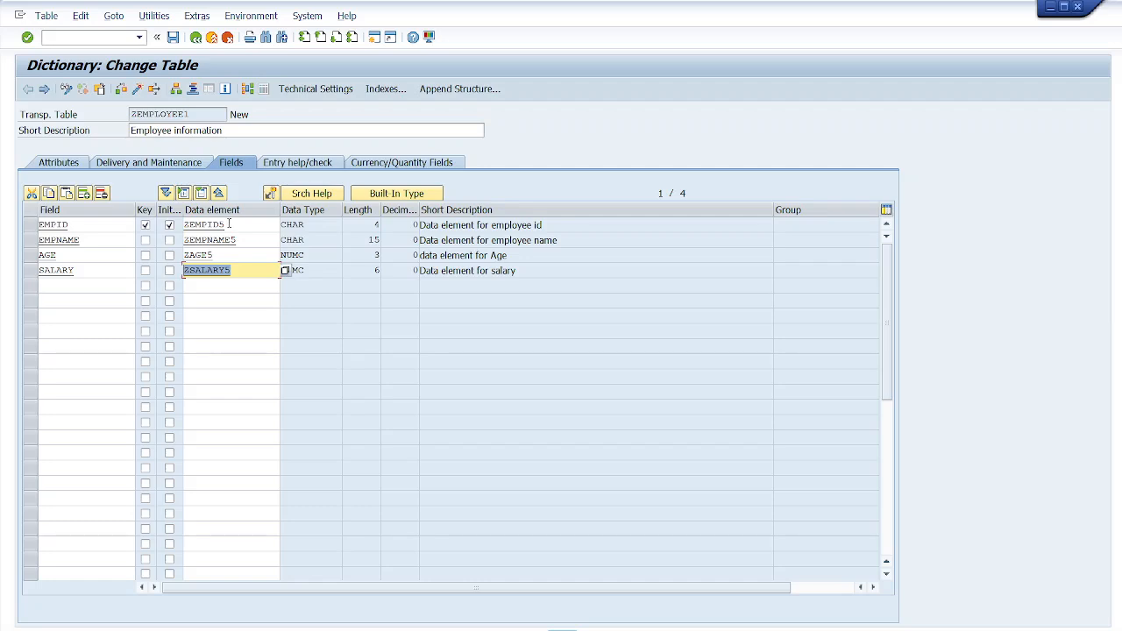
click(71, 225)
drag(71, 224, 39, 240)
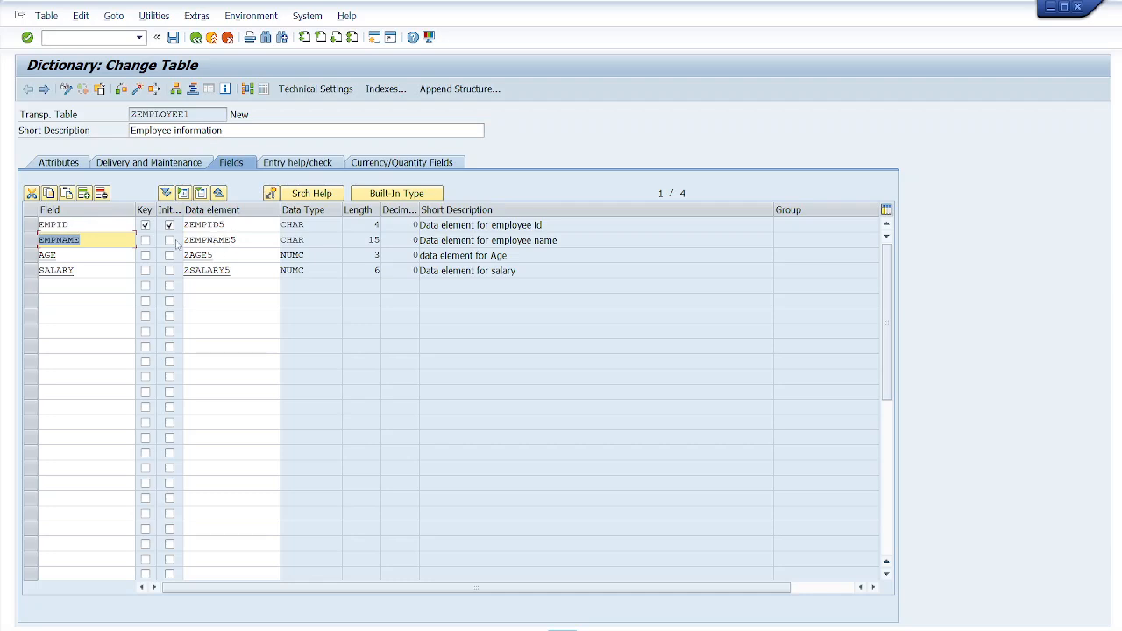
double_click(70, 225)
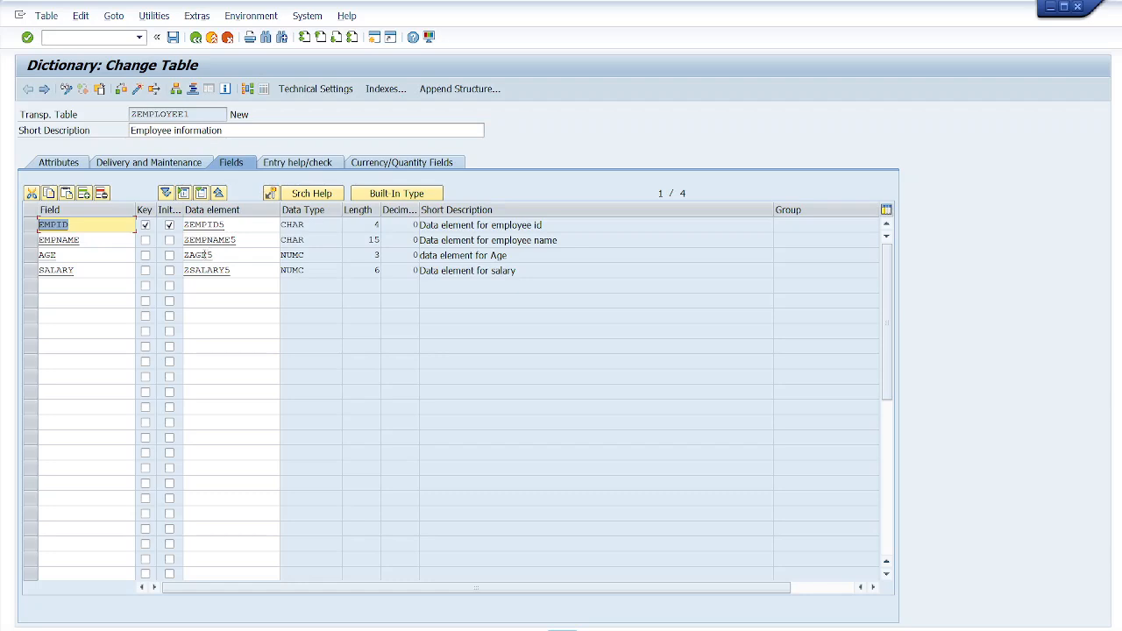
drag(234, 270, 182, 270)
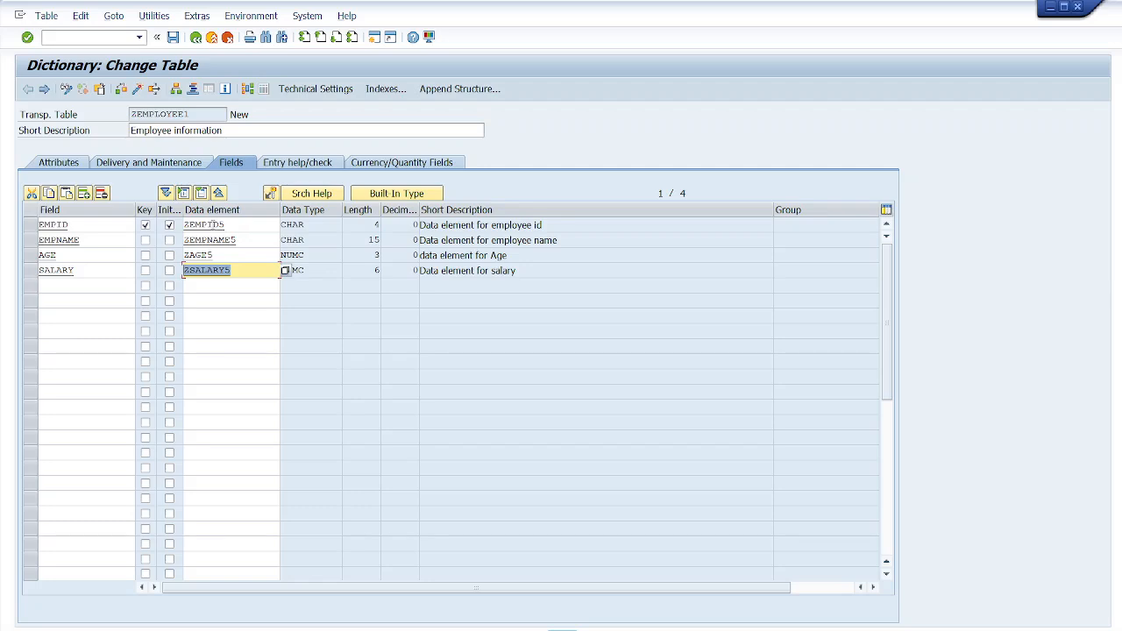
- Save the table and try to activate it, dismissing the technical settings notice and closing the inactive objects list
click(173, 38)
click(121, 90)
click(138, 89)
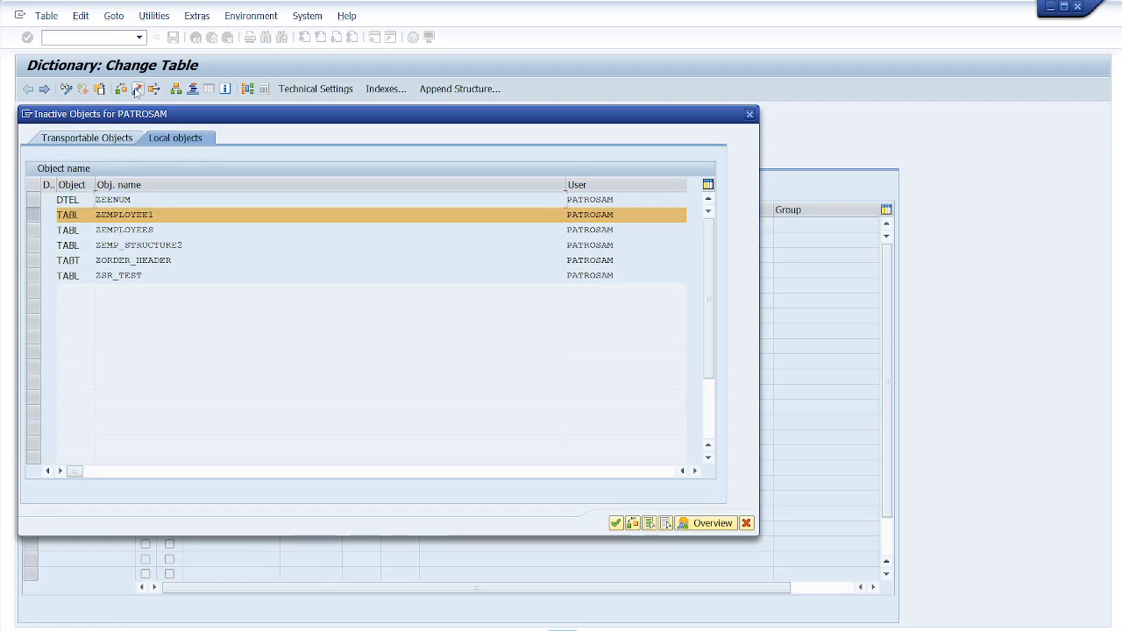
key(Return)
click(408, 418)
click(617, 523)
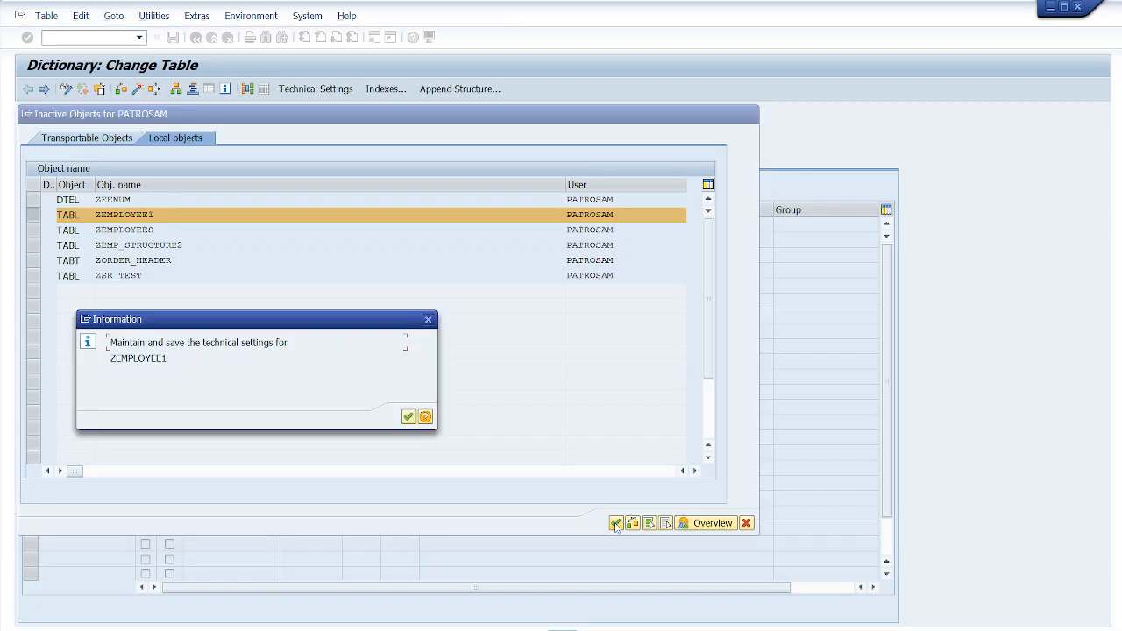
click(428, 321)
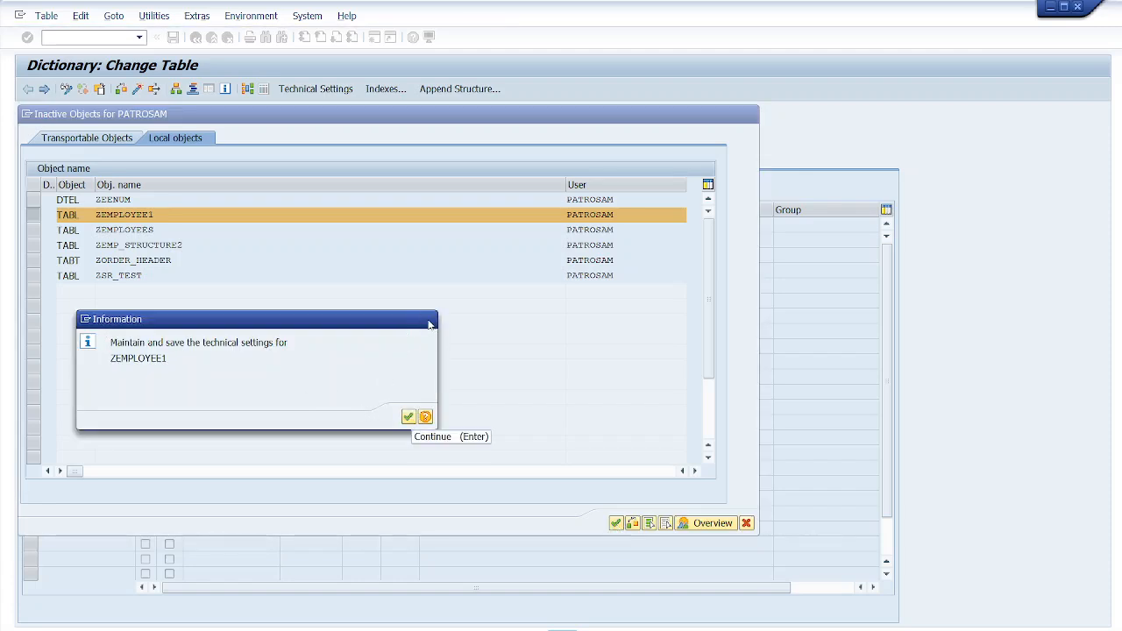
click(746, 523)
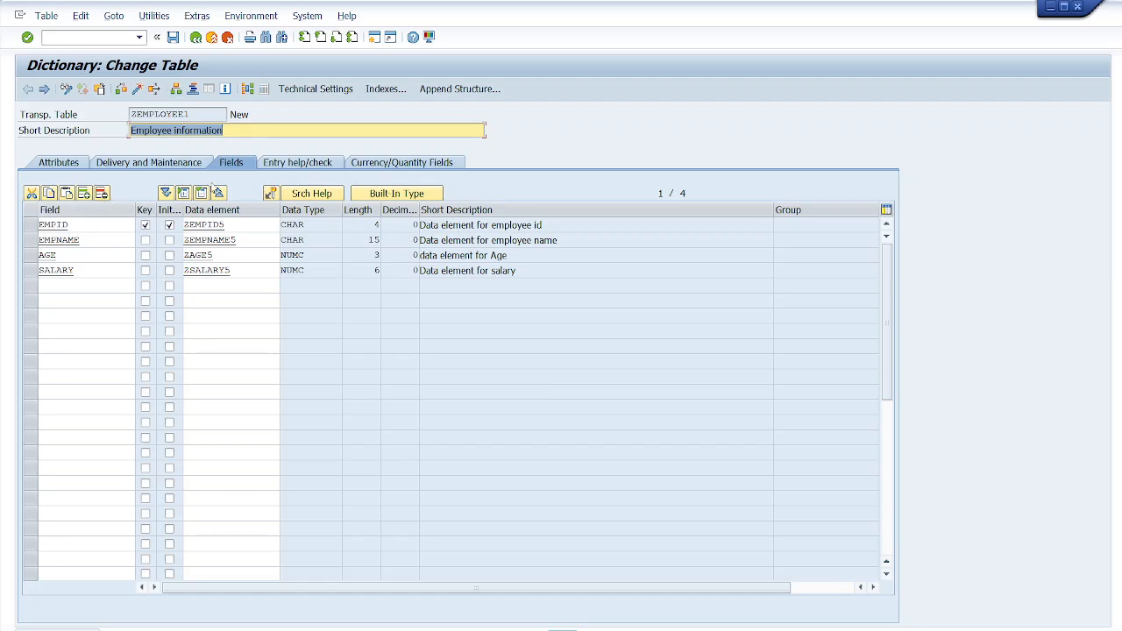
- Inspect the table name and its delivery and maintenance settings before returning to the fields
drag(195, 114, 130, 114)
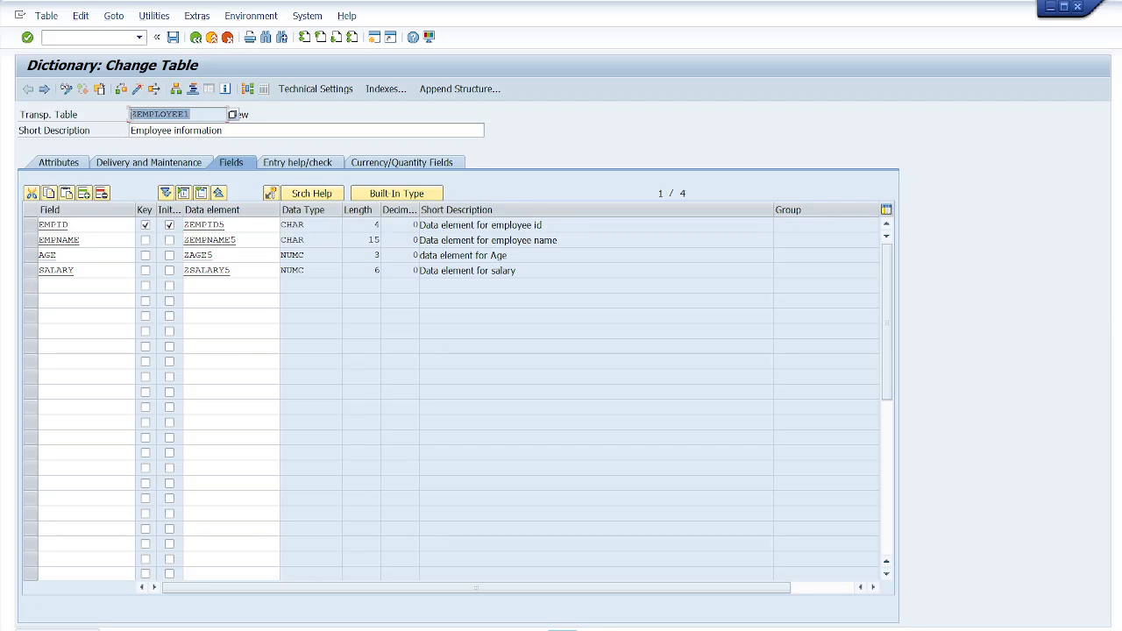
click(121, 167)
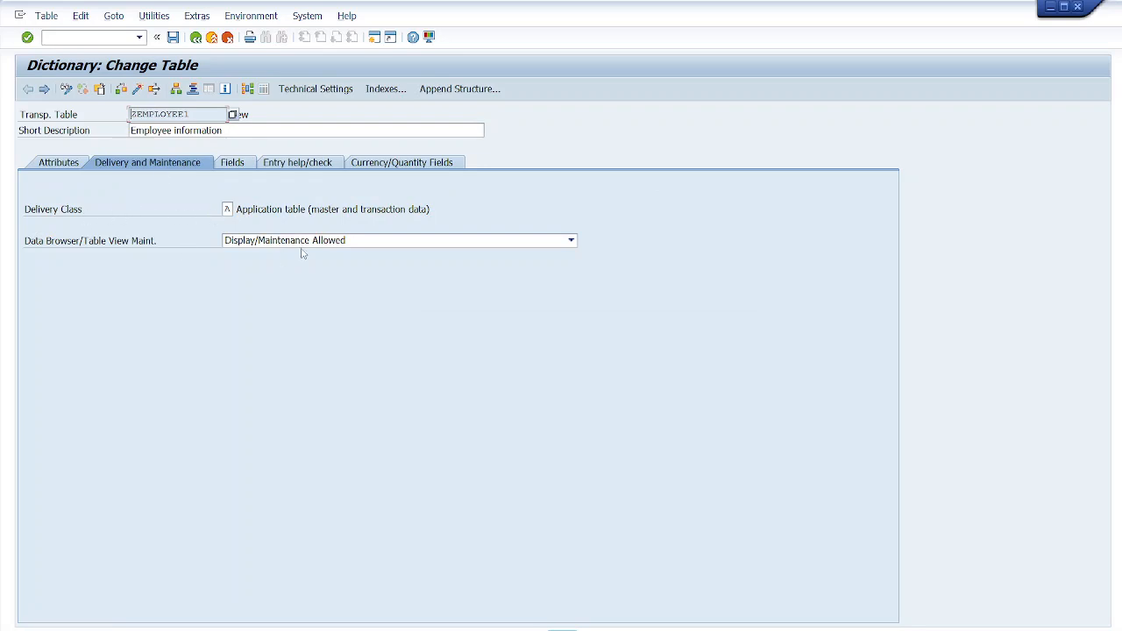
click(235, 165)
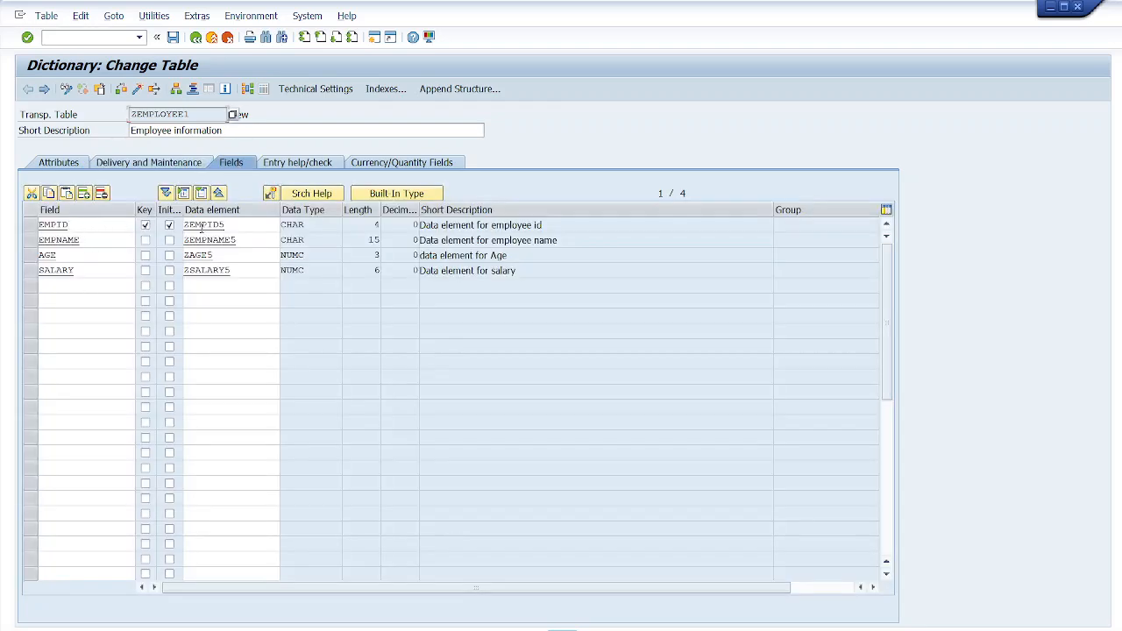
drag(226, 225, 182, 227)
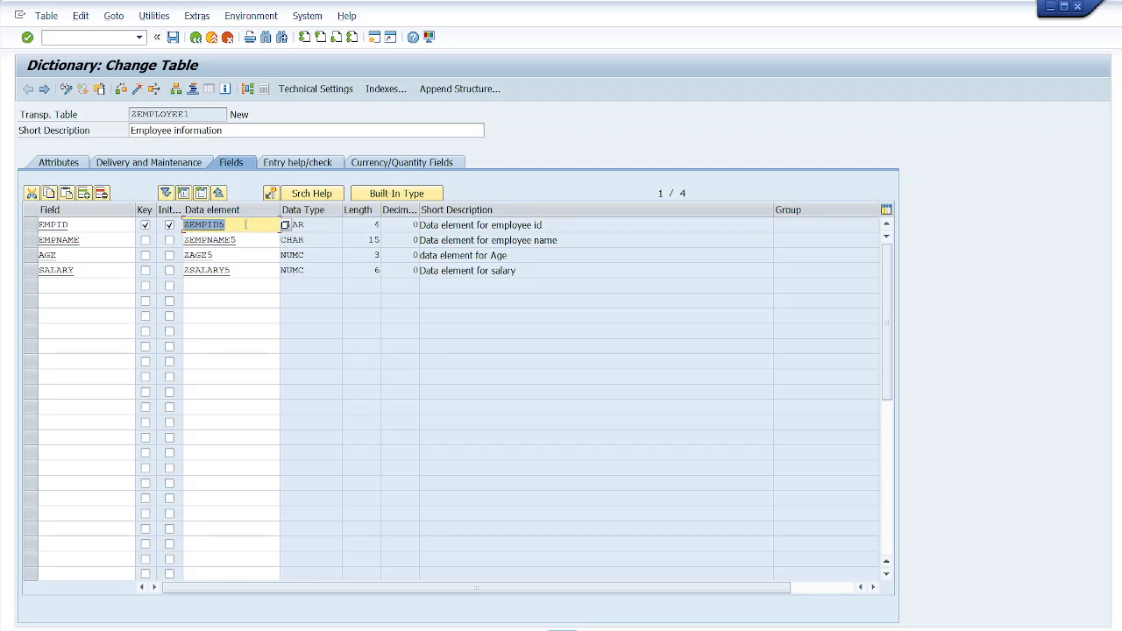
- Maintain technical settings with data class APPL0 and size category 0, save, and return to the table
click(317, 89)
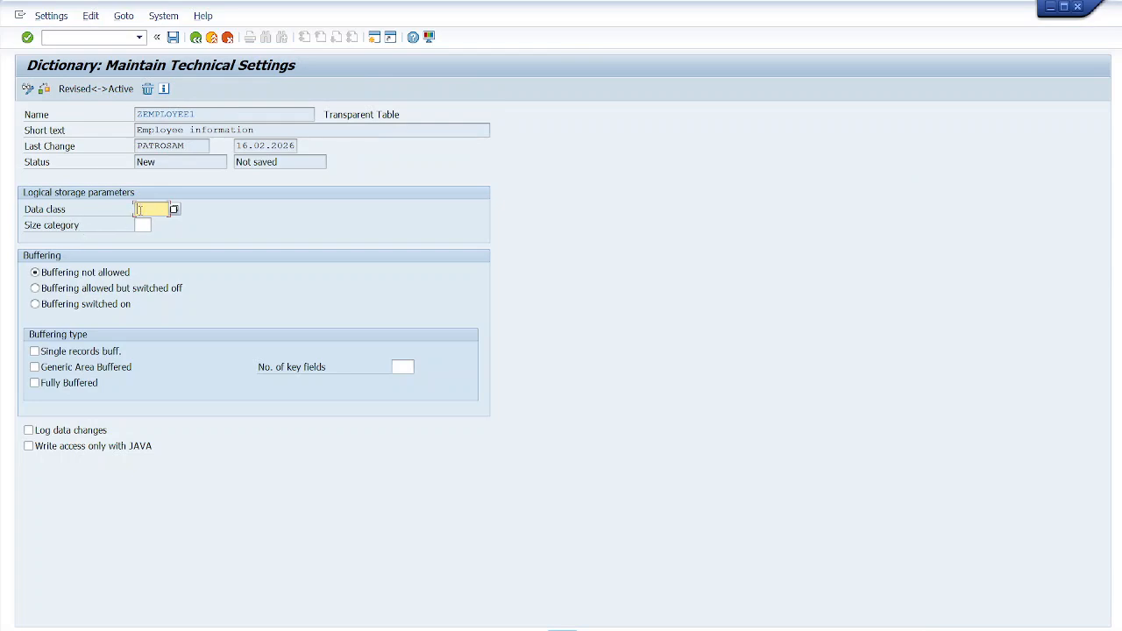
click(174, 210)
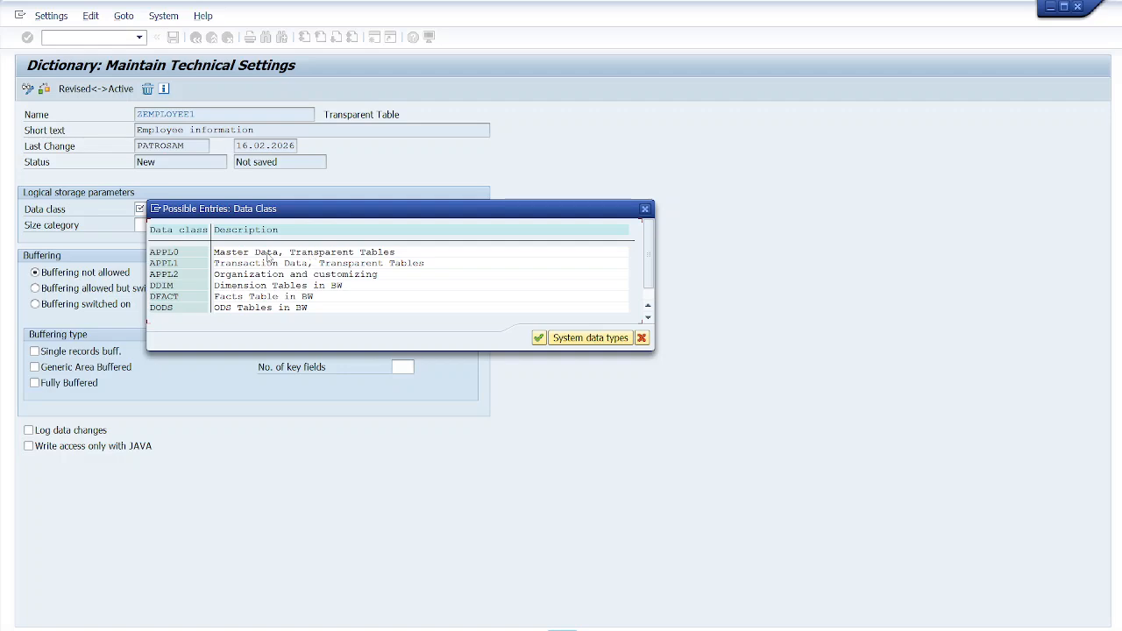
double_click(169, 251)
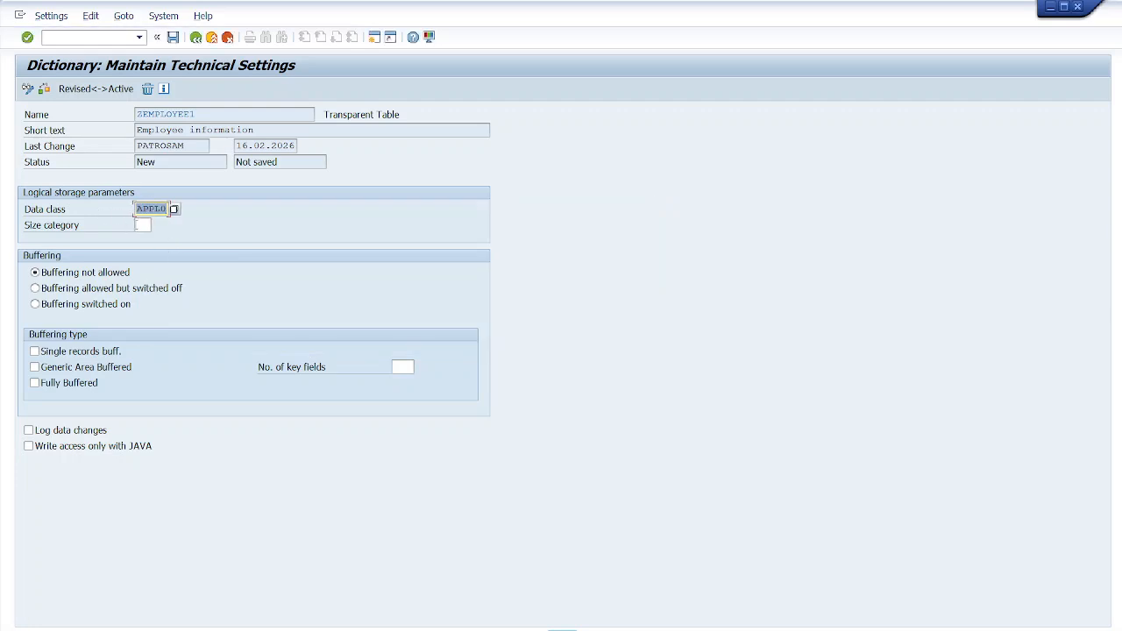
click(139, 226)
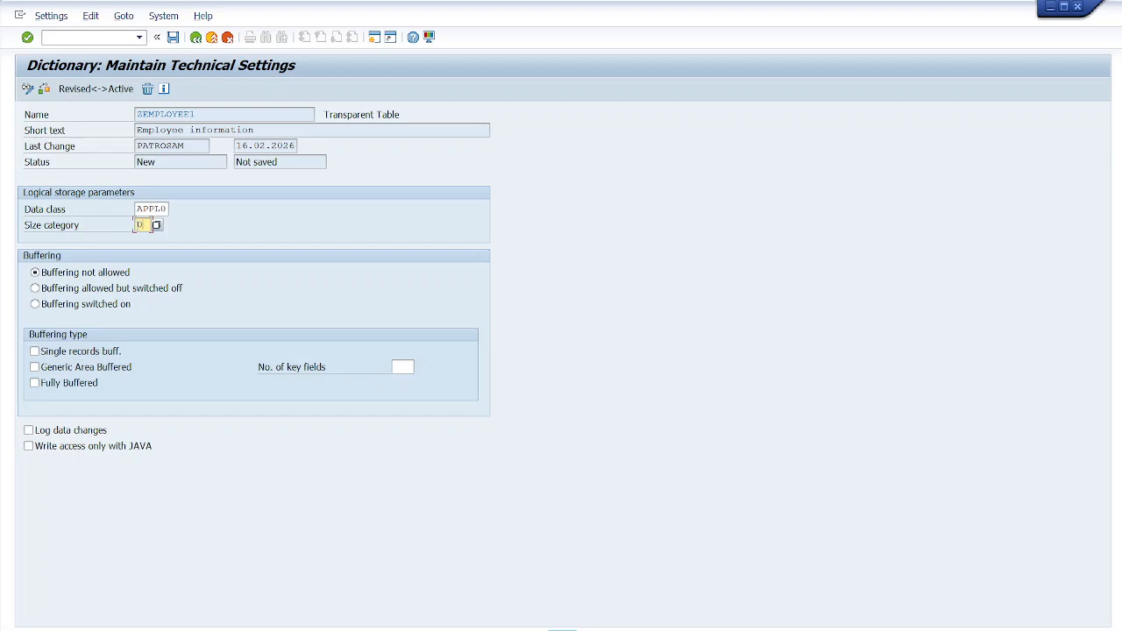
click(156, 225)
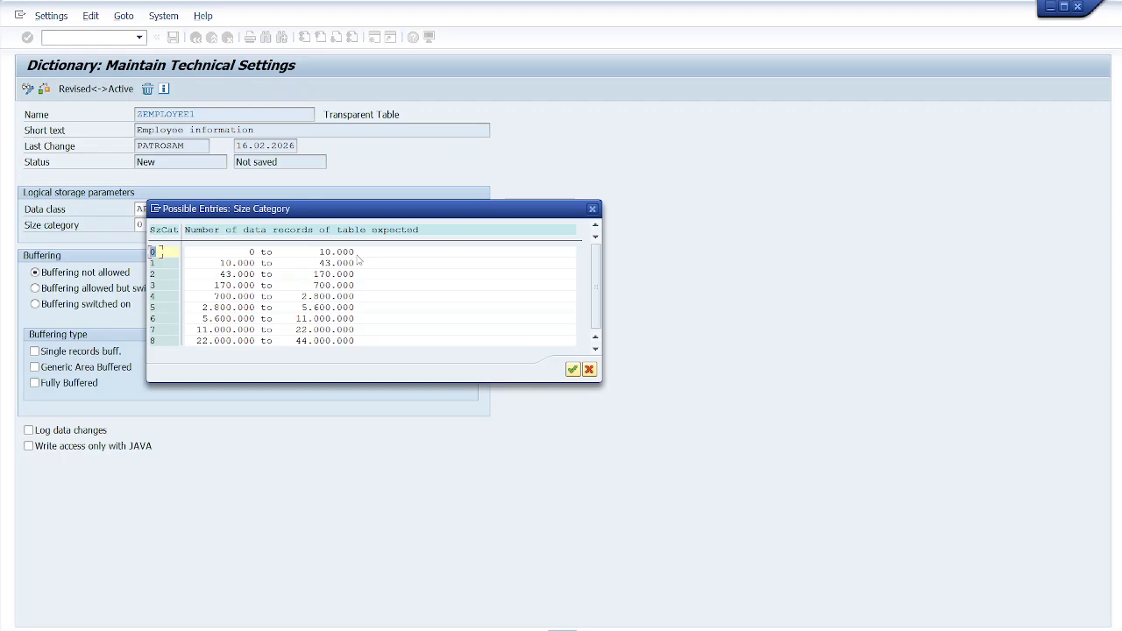
click(571, 369)
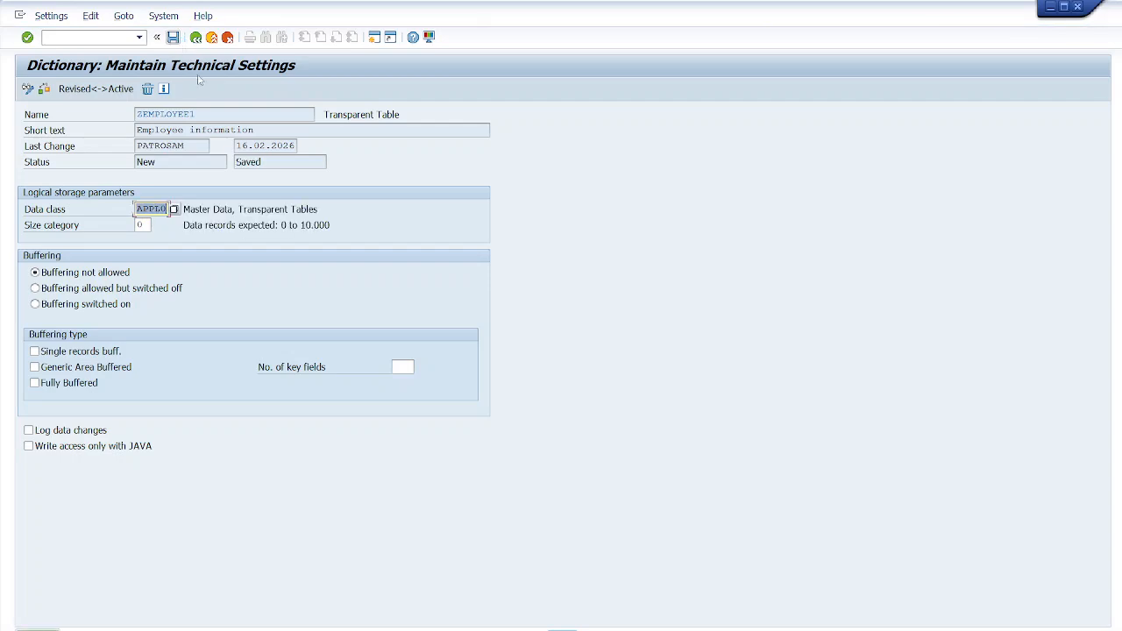
click(196, 38)
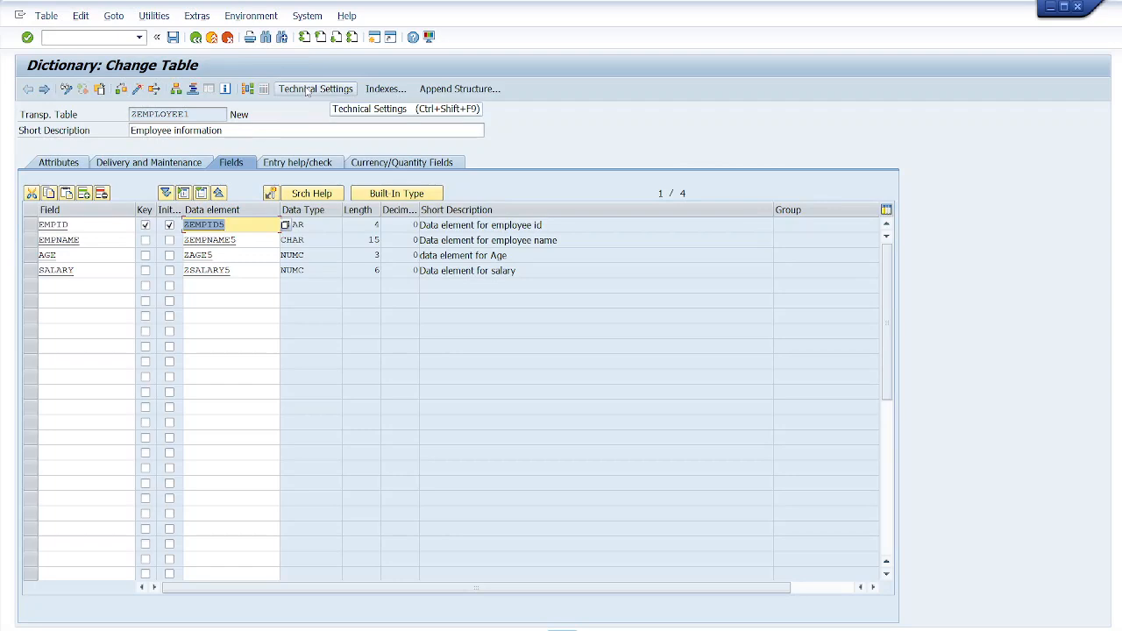
- Set the table's enhancement category to Can Be Enhanced (Deep)
click(198, 17)
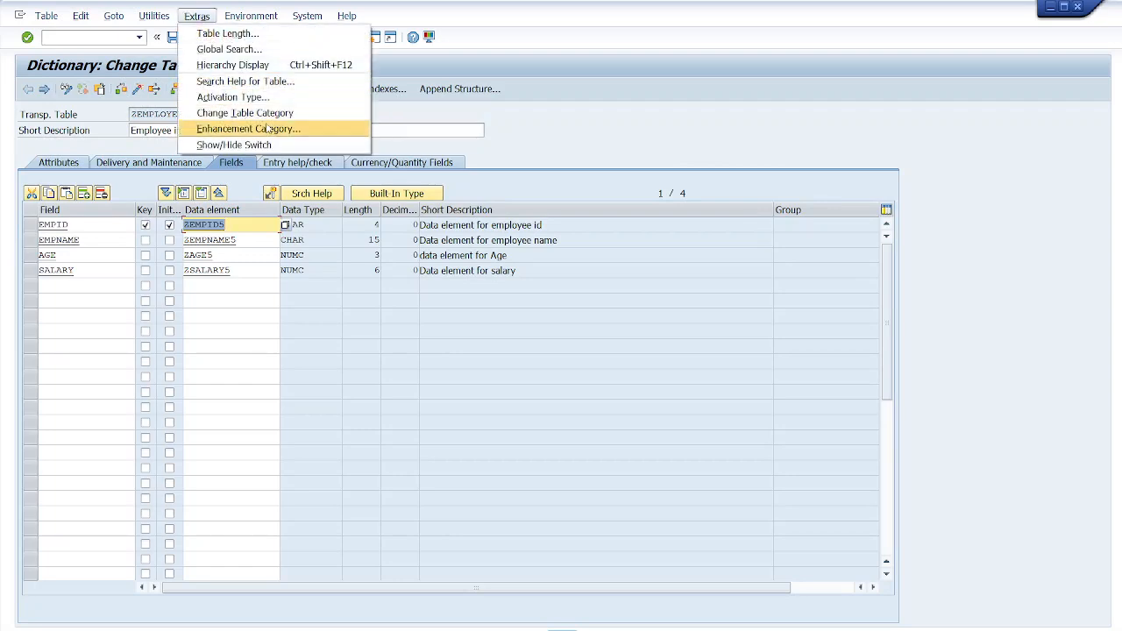
click(277, 129)
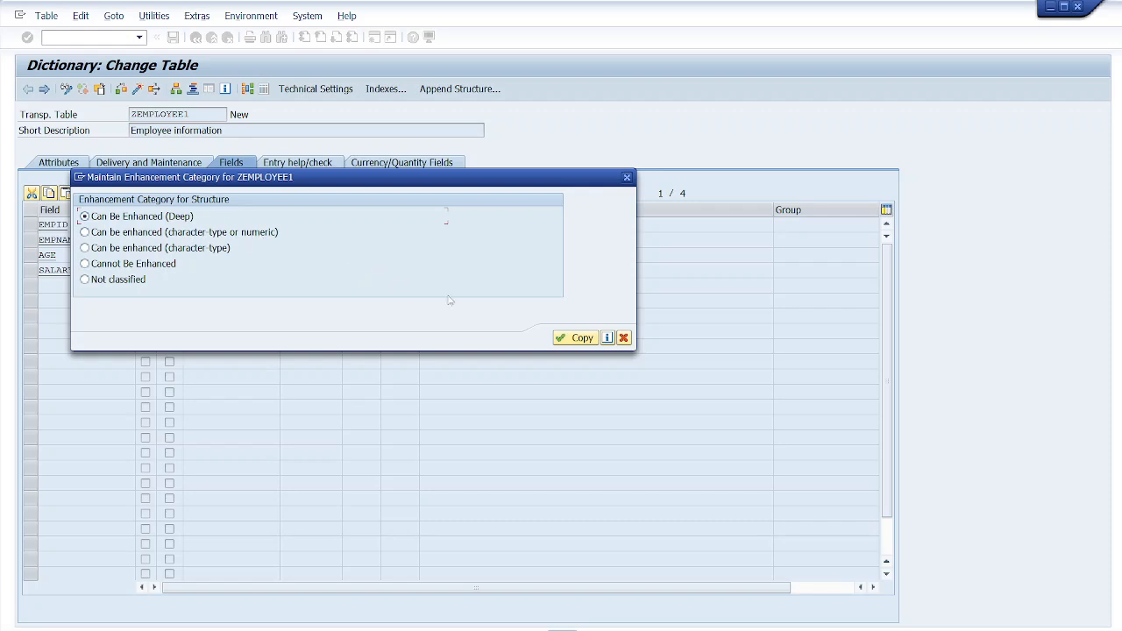
click(581, 338)
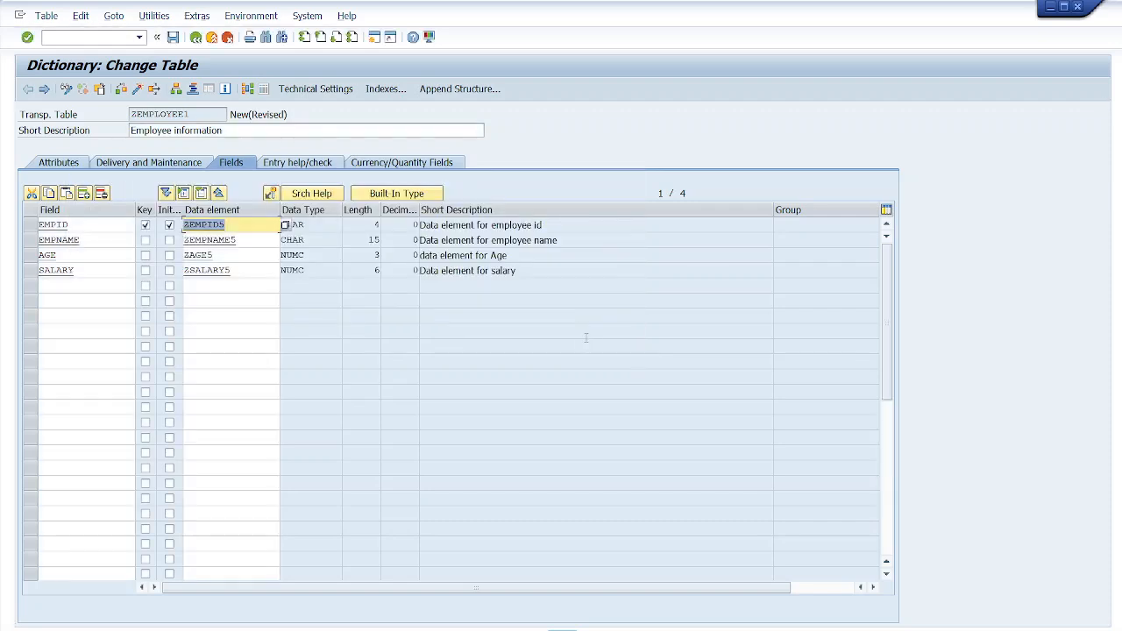
- Save the table ZEMPLOYEE1 and activate it from the local objects list
click(173, 38)
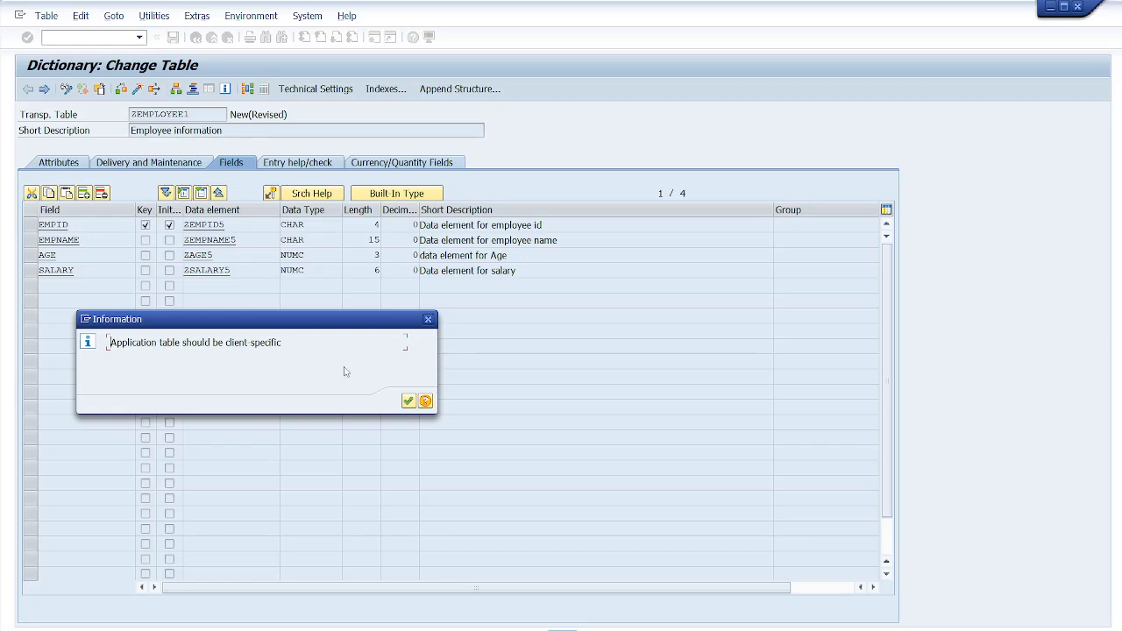
click(408, 401)
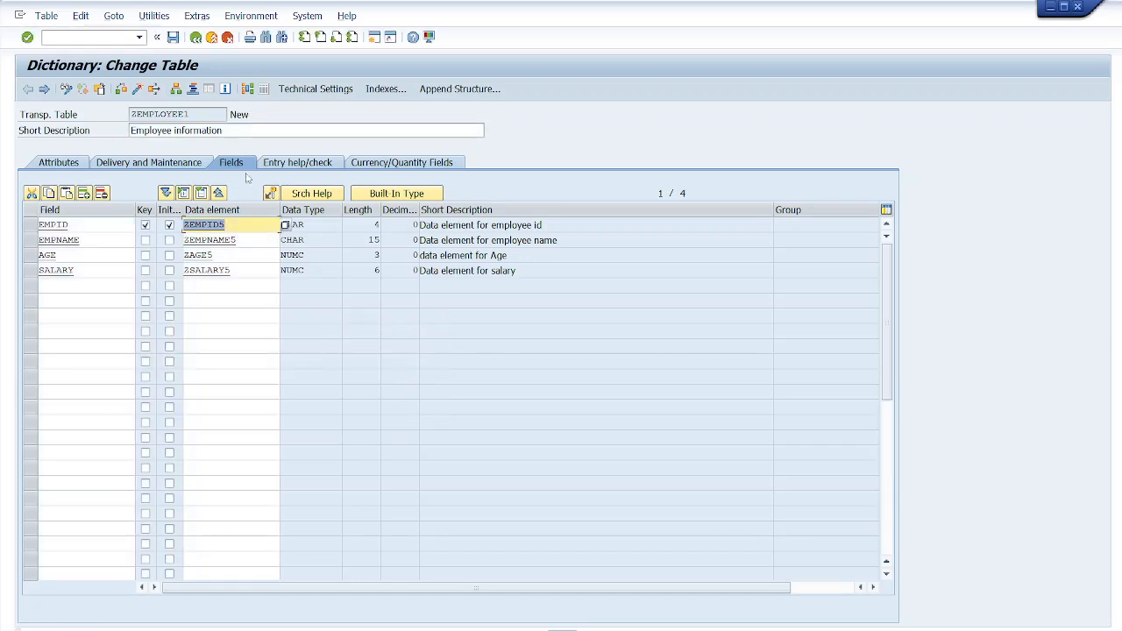
click(136, 91)
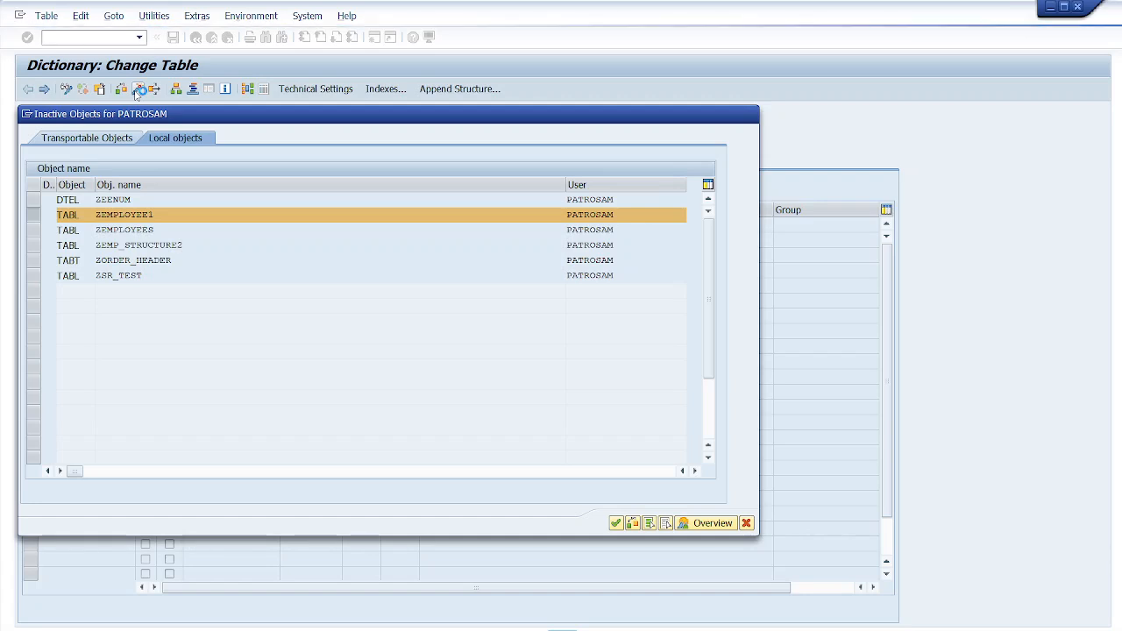
key(Return)
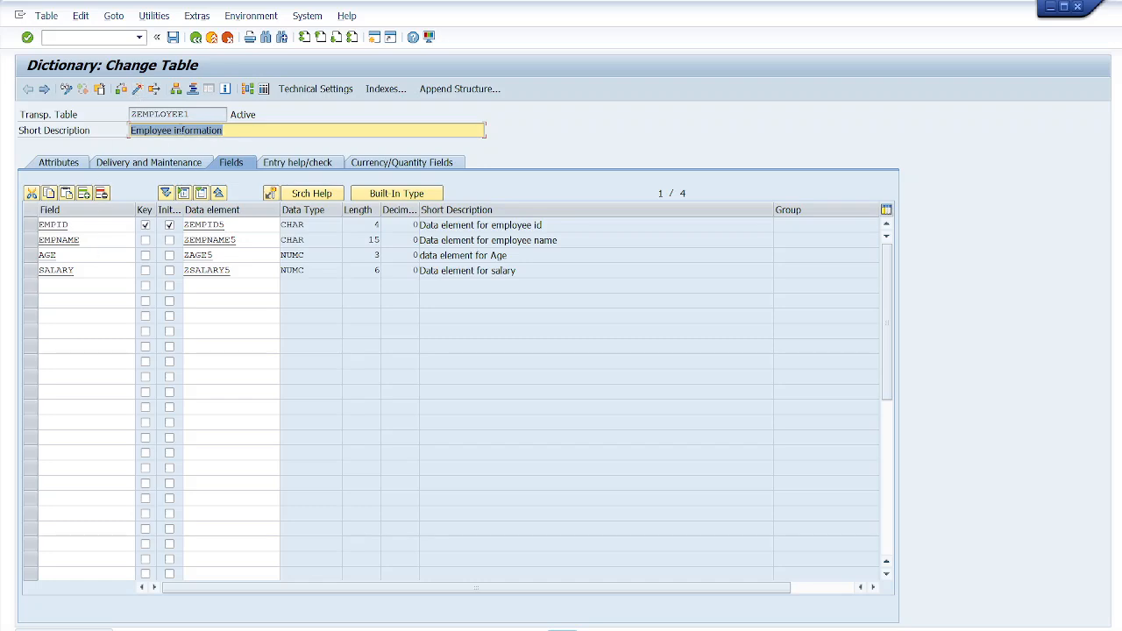
- Inspect the activated table's delivery settings, fields and the SALARY field's details
drag(194, 114, 129, 114)
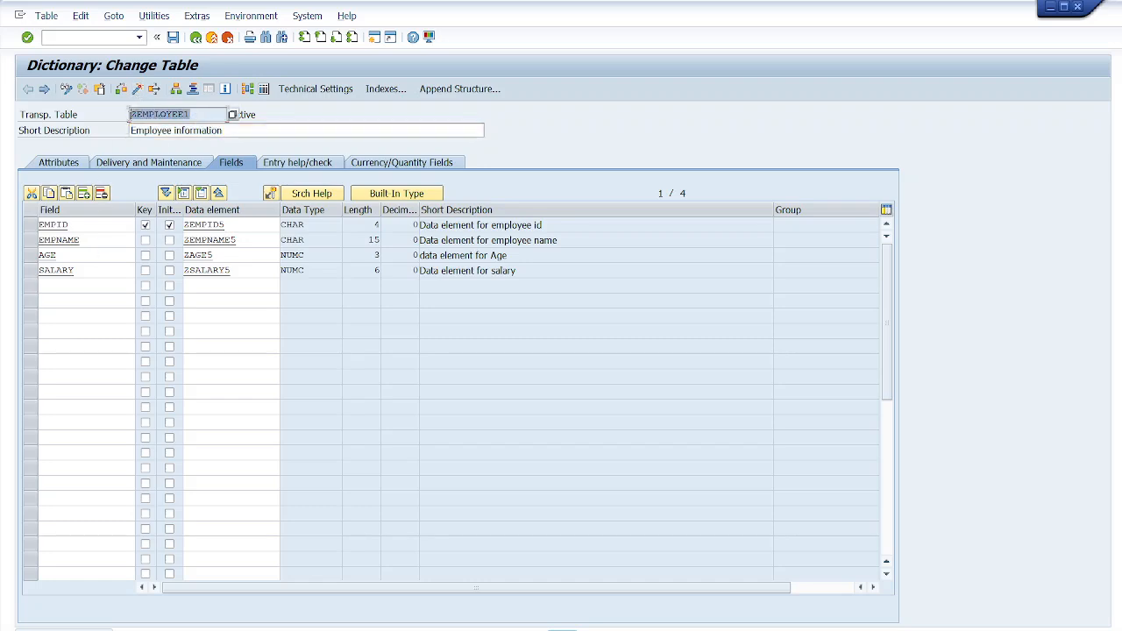
click(80, 225)
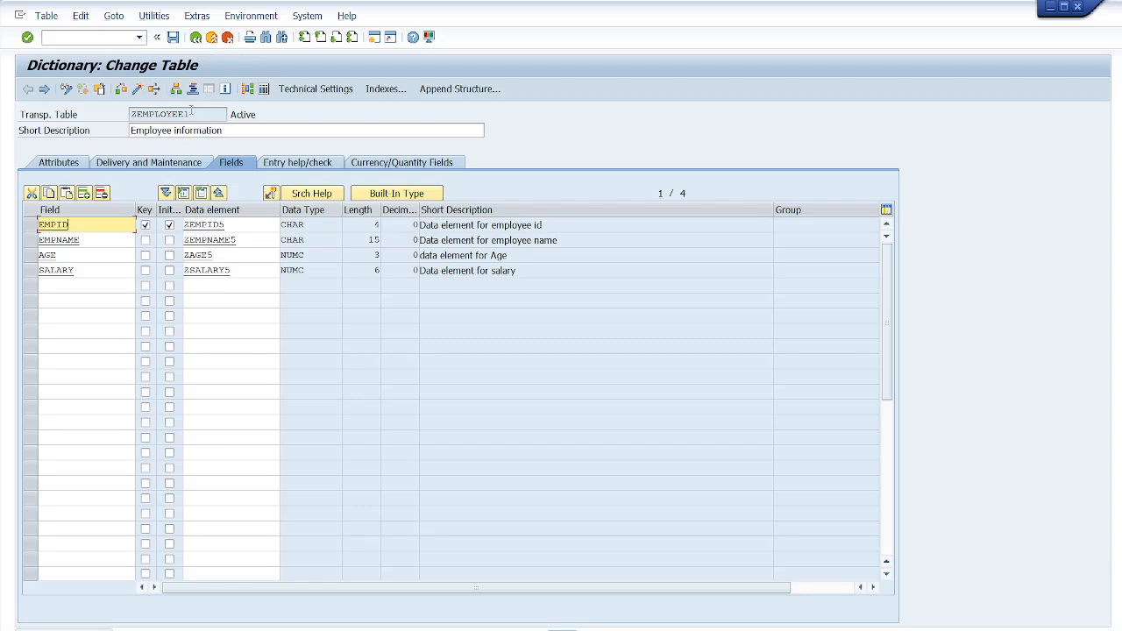
drag(201, 112, 128, 115)
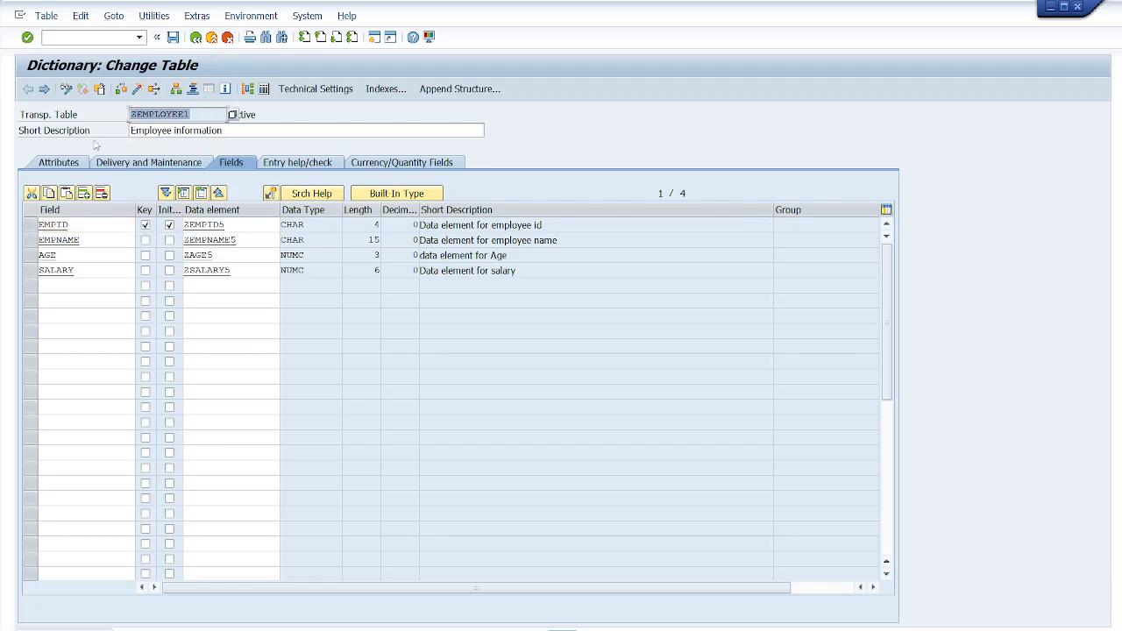
click(127, 165)
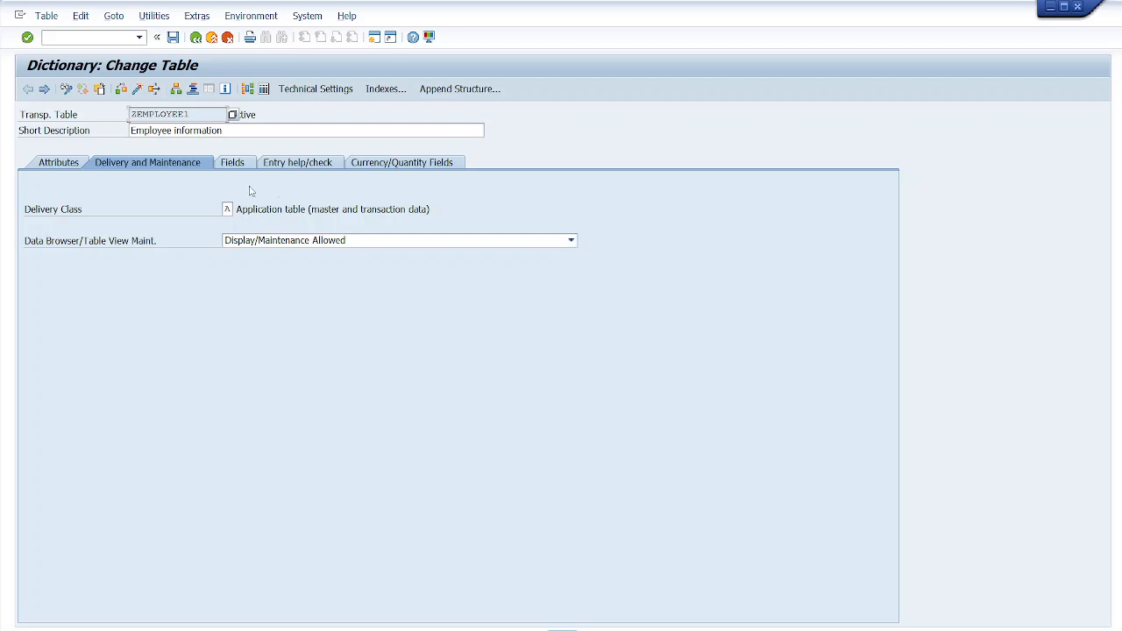
click(233, 163)
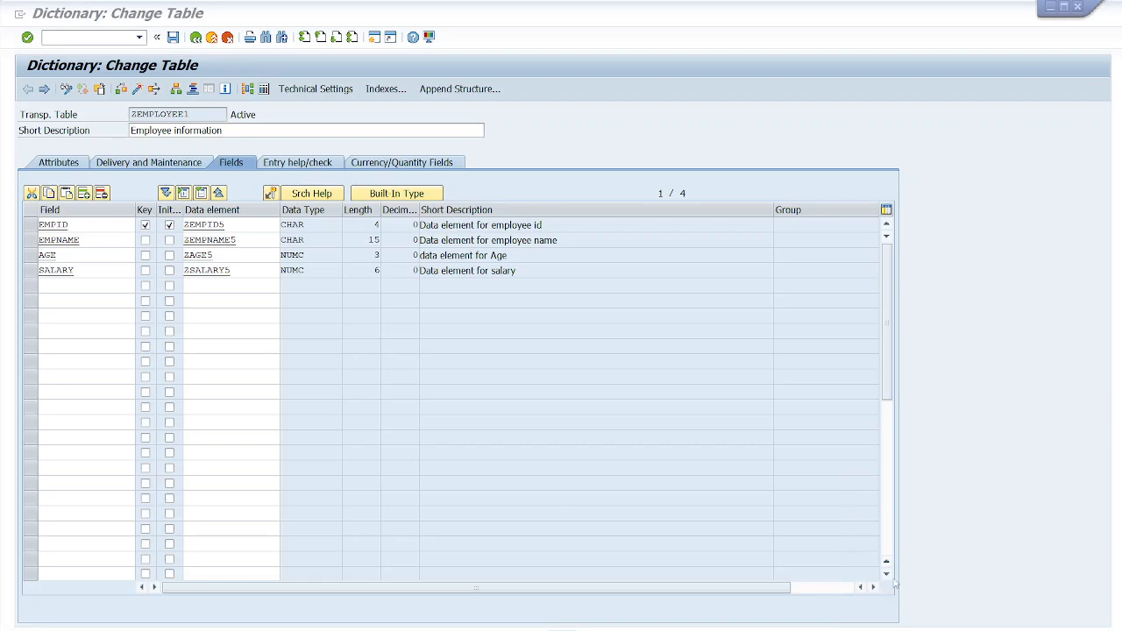
double_click(473, 452)
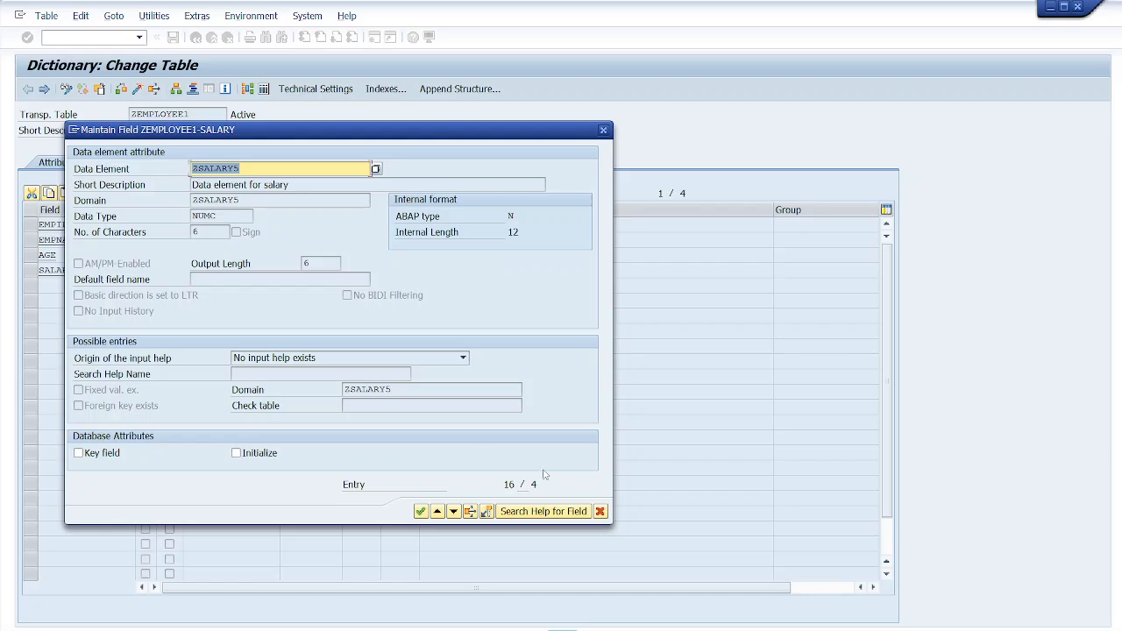
click(601, 511)
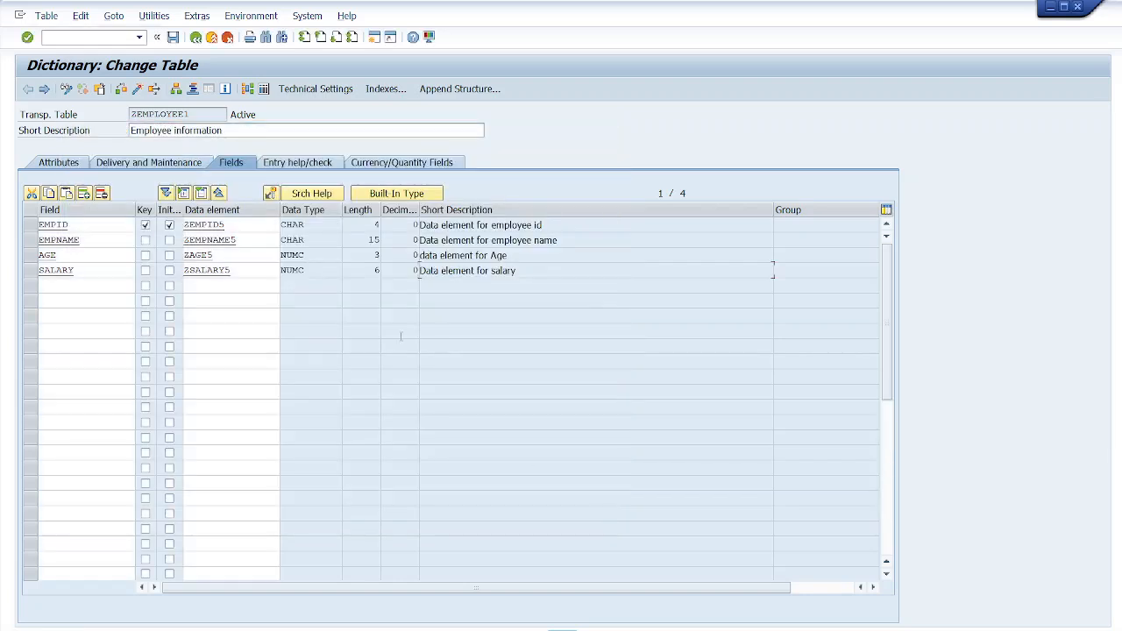
- Review the table's technical settings, enhancement category and foreign-key relationship graphic without changing anything
click(325, 91)
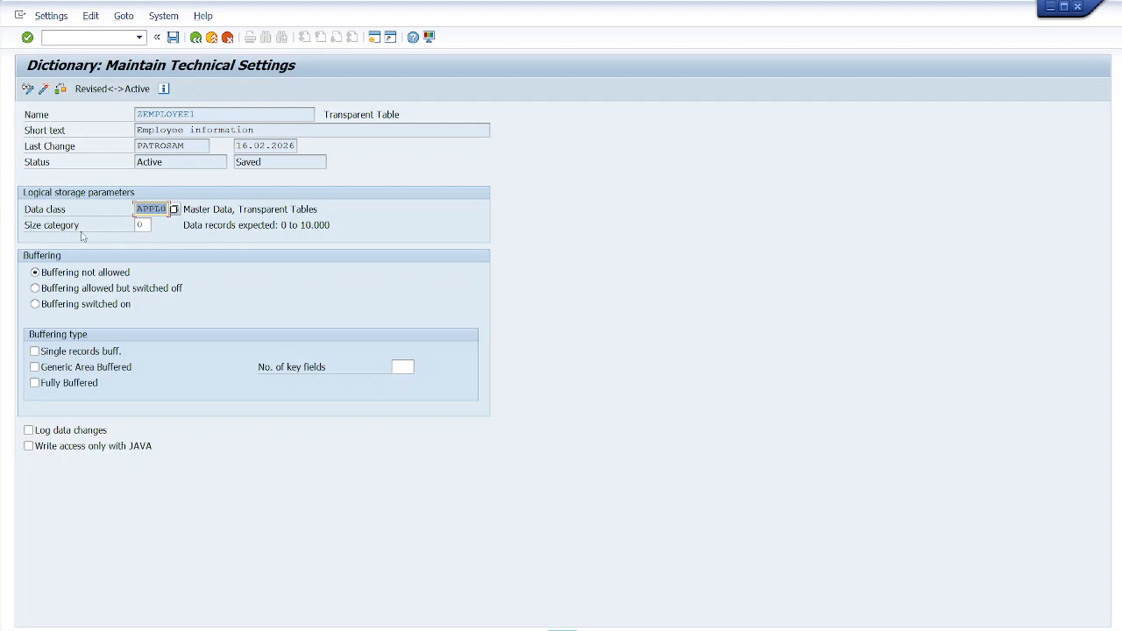
click(195, 38)
click(199, 16)
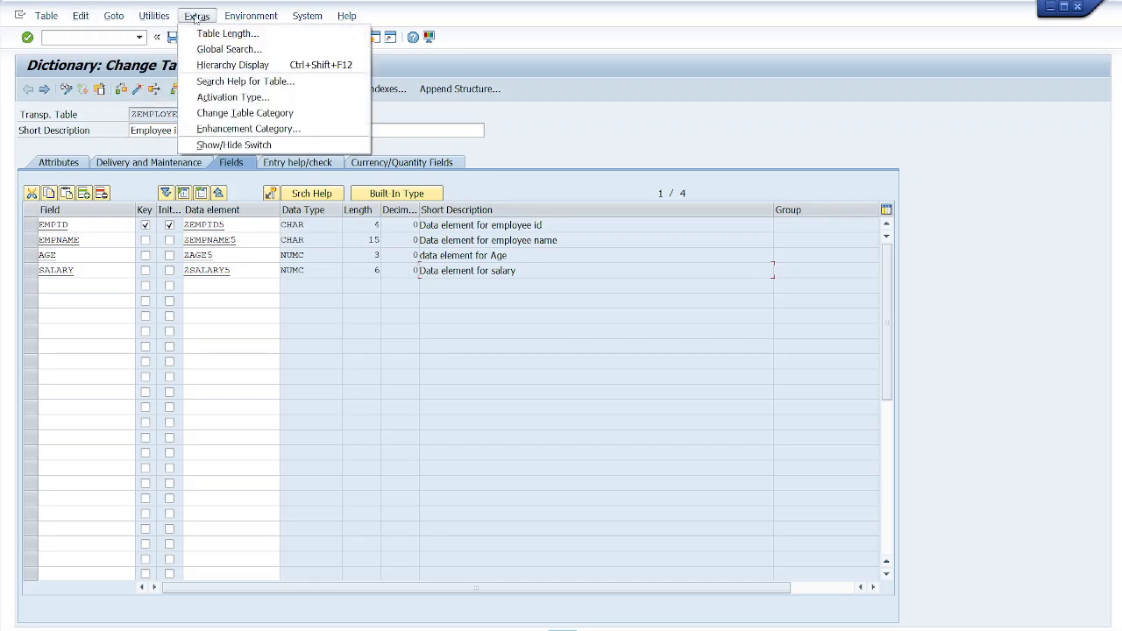
click(272, 129)
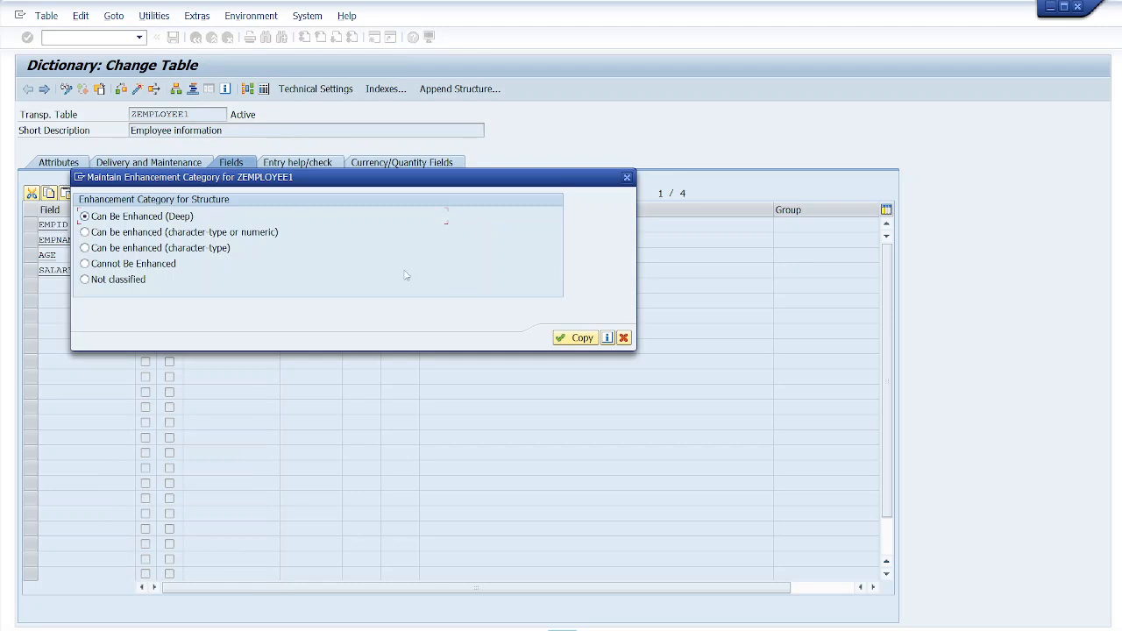
click(623, 339)
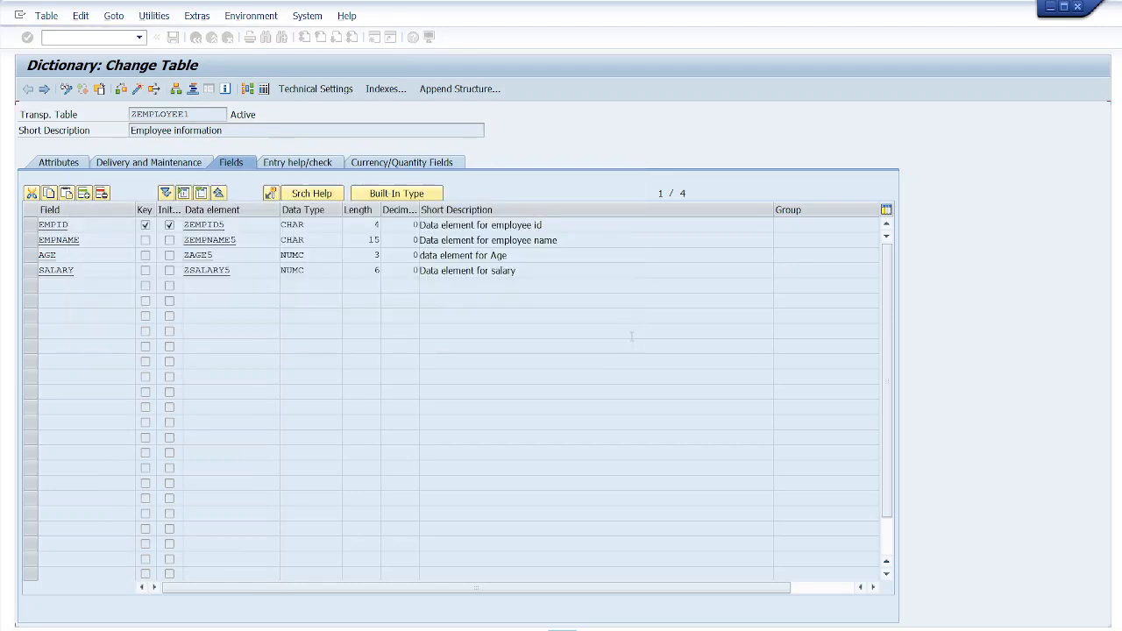
click(251, 95)
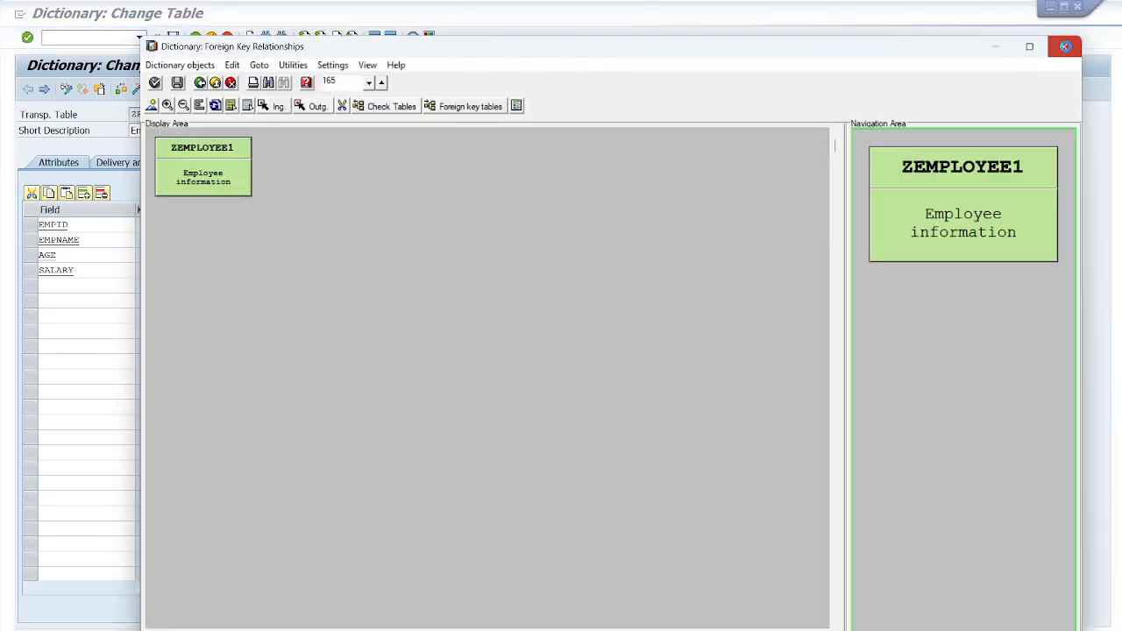
click(1066, 46)
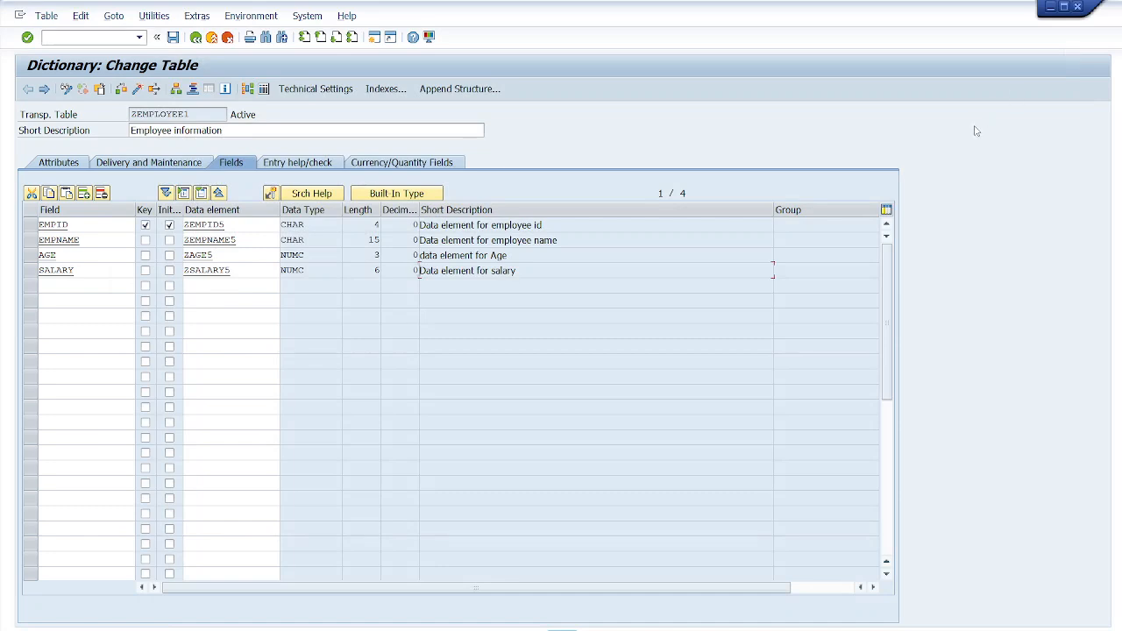
- Switch to PowerPoint and add a new blank slide to the tutorial presentation
key(alt+Tab)
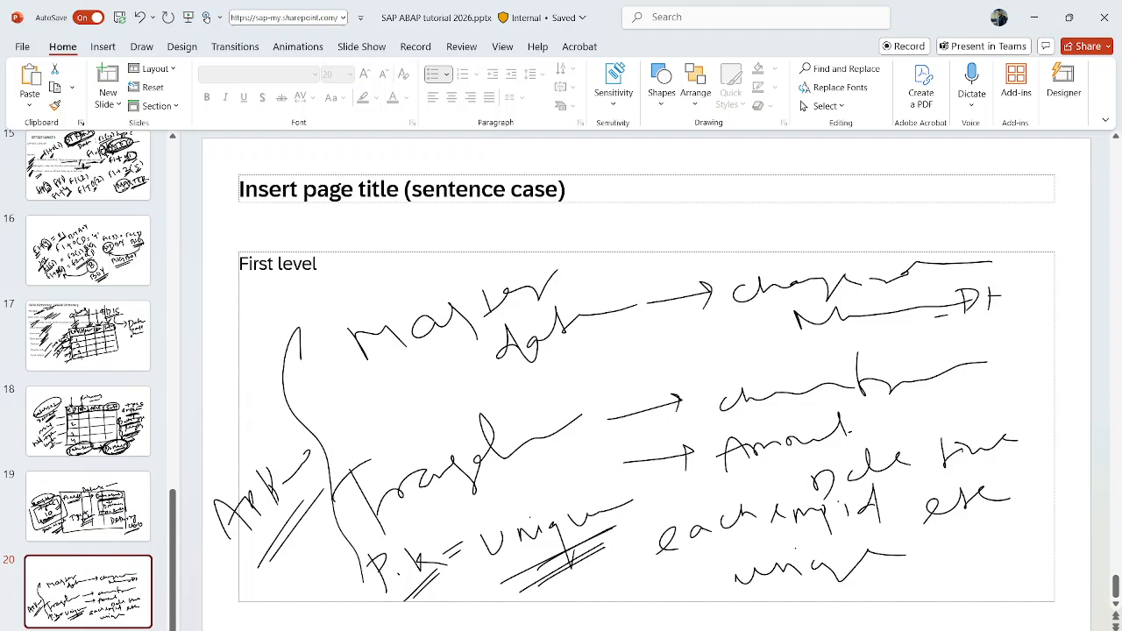
click(108, 104)
click(293, 371)
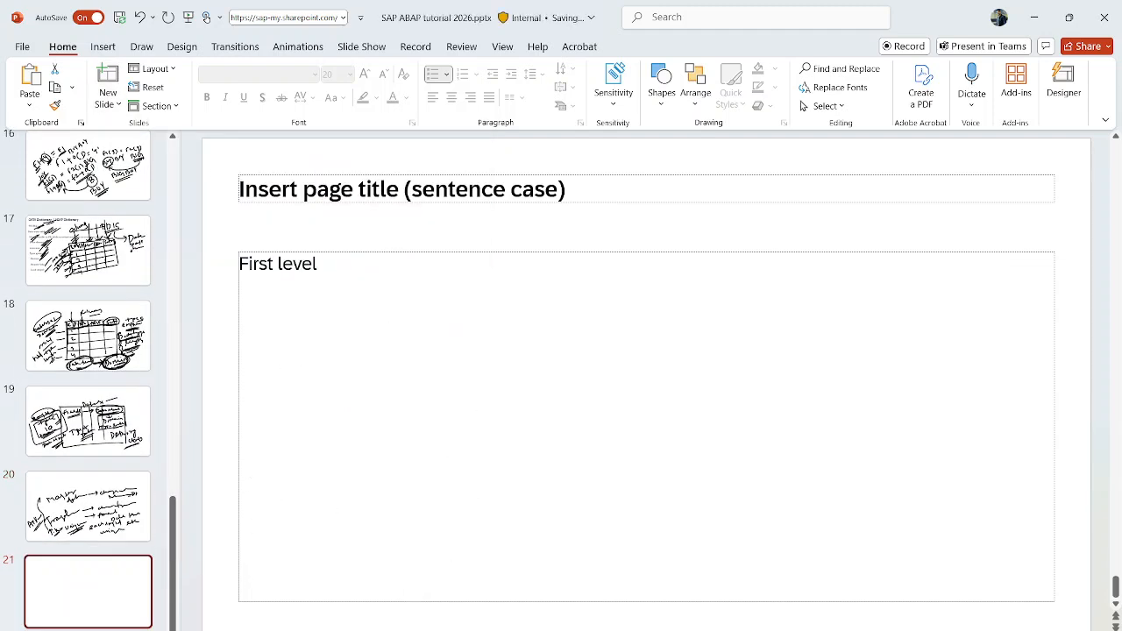
- Handwrite numbered notes 1 to 3 on the slide covering data selection, short description and delivery class A
drag(414, 271, 426, 307)
mouse_move(415, 279)
mouse_down()
mouse_move(415, 295)
mouse_move(443, 305)
mouse_move(505, 282)
mouse_up()
drag(507, 273, 508, 290)
drag(521, 282, 607, 294)
mouse_move(619, 263)
mouse_down()
mouse_move(620, 286)
mouse_move(792, 264)
mouse_up()
mouse_move(410, 337)
mouse_down()
mouse_move(415, 354)
mouse_move(442, 352)
mouse_up()
drag(440, 328, 443, 361)
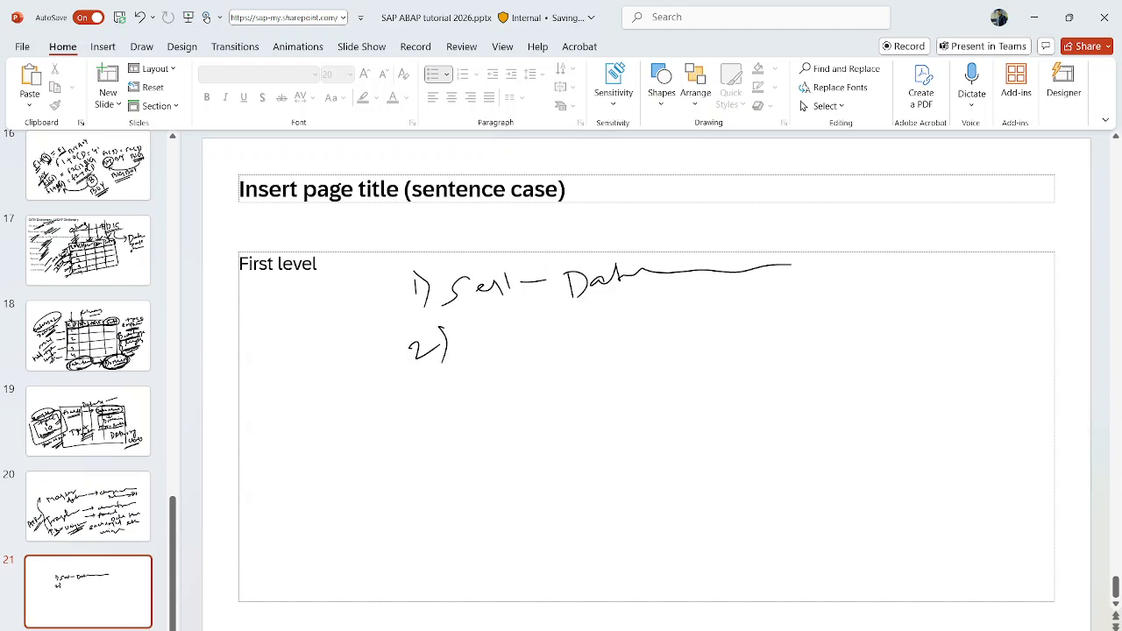
mouse_move(473, 320)
mouse_down()
mouse_move(468, 349)
mouse_move(679, 301)
mouse_up()
mouse_move(429, 387)
mouse_down()
mouse_move(435, 406)
mouse_move(491, 396)
mouse_up()
mouse_move(489, 377)
mouse_down()
mouse_move(496, 399)
mouse_move(579, 377)
mouse_move(614, 350)
mouse_up()
drag(624, 361, 696, 345)
drag(696, 346, 689, 378)
drag(735, 333, 713, 352)
mouse_move(747, 323)
mouse_down()
mouse_move(745, 353)
mouse_move(796, 336)
mouse_up()
mouse_move(810, 317)
mouse_down()
mouse_move(808, 333)
mouse_move(894, 347)
mouse_move(910, 319)
mouse_up()
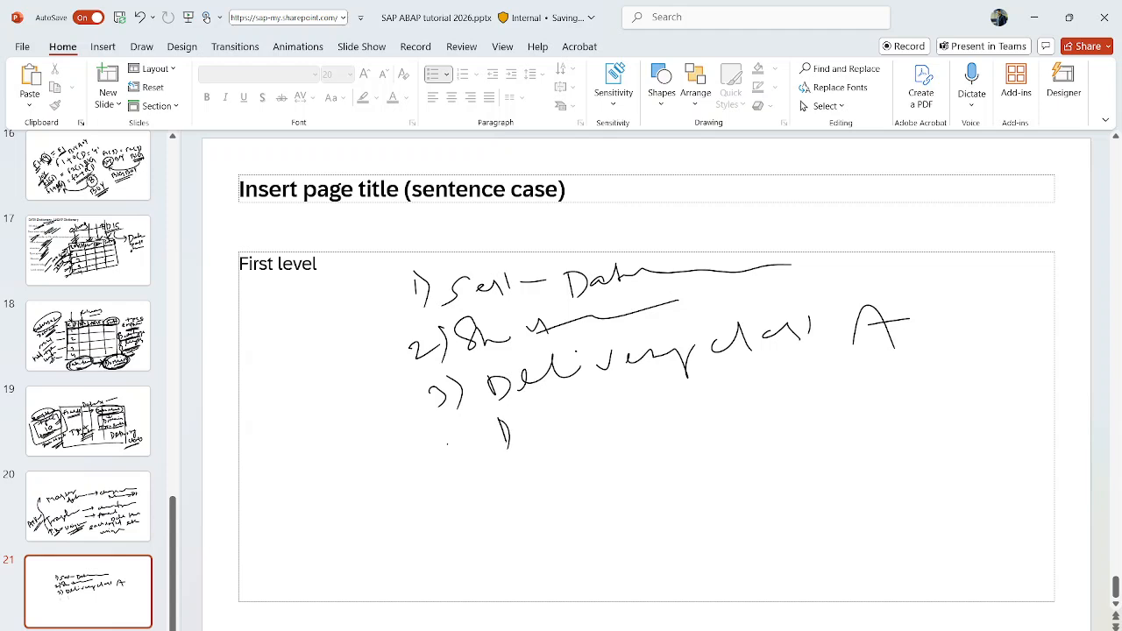
drag(554, 416, 563, 438)
drag(576, 402, 581, 412)
mouse_move(578, 433)
mouse_down()
mouse_move(590, 438)
mouse_move(580, 412)
mouse_up()
drag(589, 414, 668, 394)
drag(698, 396, 810, 366)
- Handwrite notes 4 and 5 on fields, data elements, domains and technical settings with data class APPL0 and size 0
drag(450, 476, 481, 508)
drag(475, 461, 483, 520)
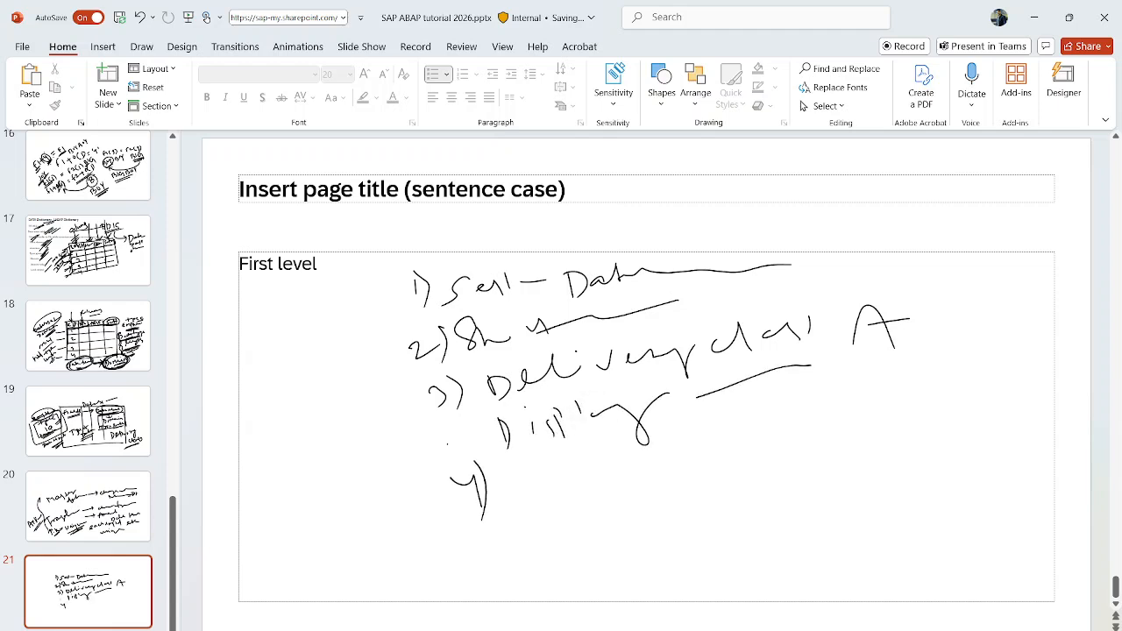
mouse_move(501, 457)
mouse_down()
mouse_move(512, 500)
mouse_move(629, 433)
mouse_up()
drag(694, 409, 675, 493)
mouse_move(703, 426)
mouse_down()
mouse_move(712, 452)
mouse_move(747, 411)
mouse_move(771, 431)
mouse_move(847, 419)
mouse_move(870, 436)
mouse_move(889, 433)
mouse_up()
drag(912, 372, 899, 471)
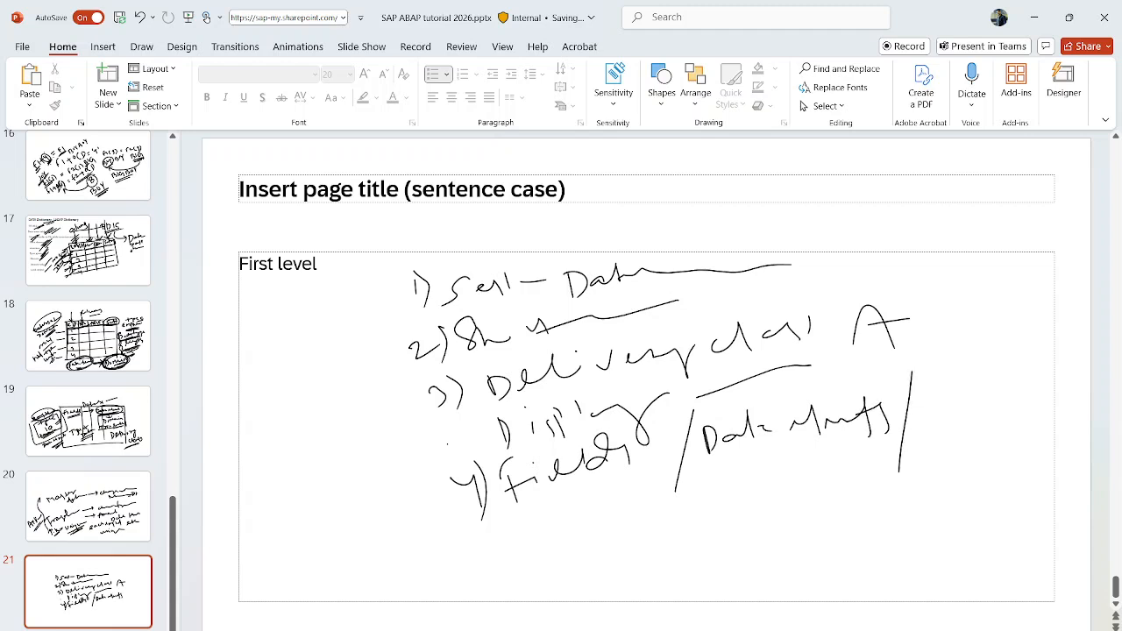
drag(920, 409, 936, 428)
mouse_move(951, 410)
mouse_down()
mouse_move(946, 419)
mouse_move(954, 412)
mouse_up()
drag(962, 421, 1020, 410)
drag(1027, 402, 1041, 412)
drag(957, 444, 1034, 426)
drag(961, 455, 1022, 437)
drag(480, 537, 482, 568)
mouse_move(479, 535)
mouse_down()
mouse_move(492, 531)
mouse_move(500, 561)
mouse_up()
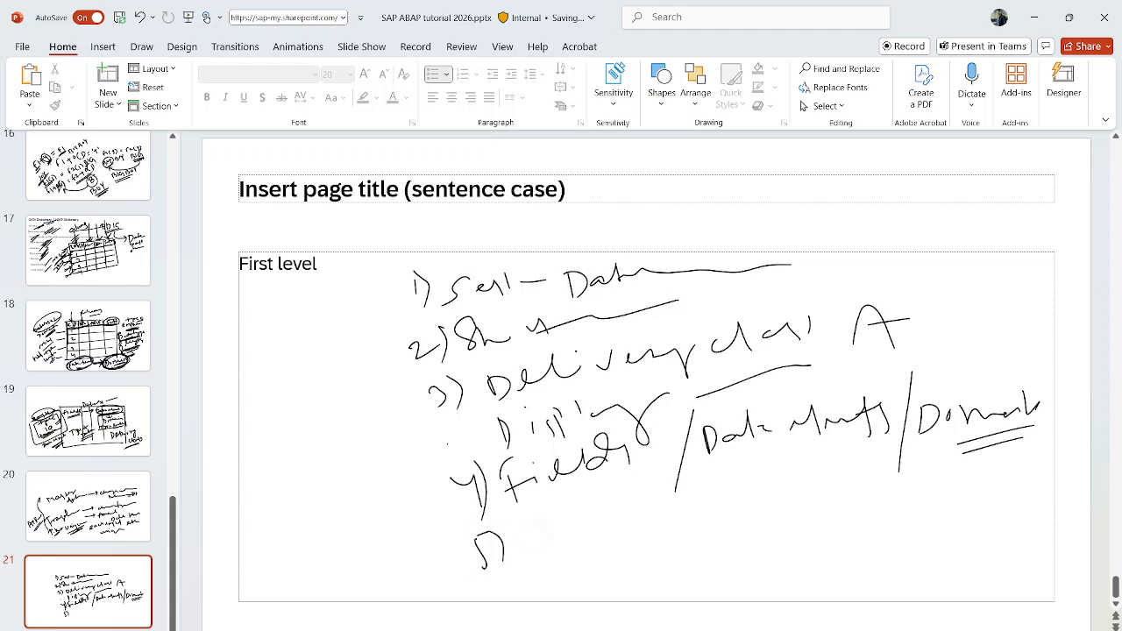
drag(544, 537, 565, 524)
mouse_move(581, 510)
mouse_down()
mouse_move(572, 529)
mouse_move(673, 505)
mouse_move(705, 526)
mouse_move(754, 497)
mouse_move(759, 510)
mouse_up()
mouse_move(759, 507)
mouse_down()
mouse_move(868, 485)
mouse_move(882, 526)
mouse_up()
drag(848, 501, 863, 497)
mouse_move(931, 475)
mouse_down()
mouse_move(945, 509)
mouse_move(956, 503)
mouse_up()
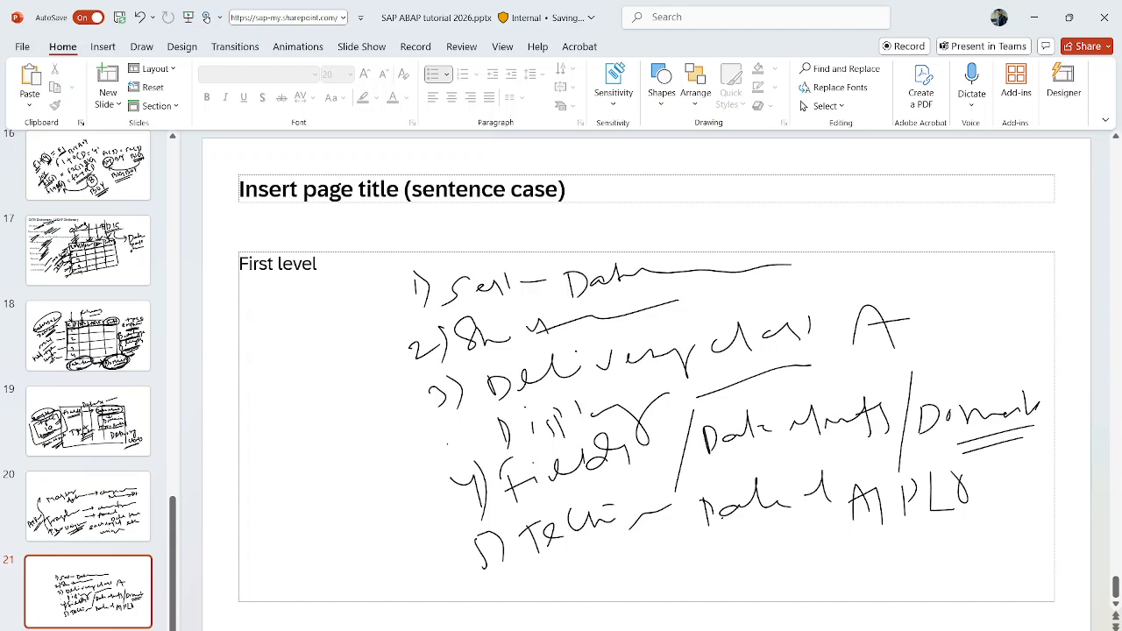
mouse_move(794, 538)
mouse_down()
mouse_move(778, 568)
mouse_move(840, 566)
mouse_up()
mouse_move(839, 557)
mouse_down()
mouse_move(885, 561)
mouse_move(908, 540)
mouse_up()
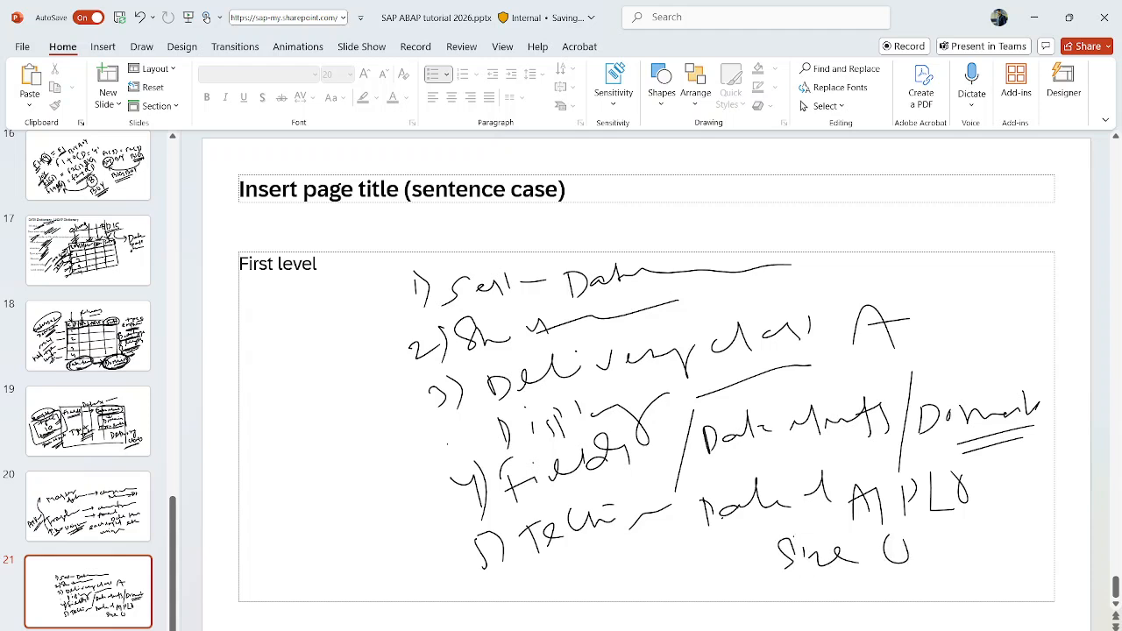
- Handwrite a side note about the extra enhancement category on the slide
mouse_move(263, 375)
mouse_down()
mouse_move(261, 403)
mouse_move(250, 387)
mouse_move(283, 396)
mouse_up()
mouse_move(296, 399)
mouse_down()
mouse_move(306, 371)
mouse_move(317, 383)
mouse_up()
mouse_move(323, 364)
mouse_down()
mouse_move(343, 346)
mouse_move(365, 388)
mouse_move(351, 340)
mouse_up()
drag(258, 458, 366, 378)
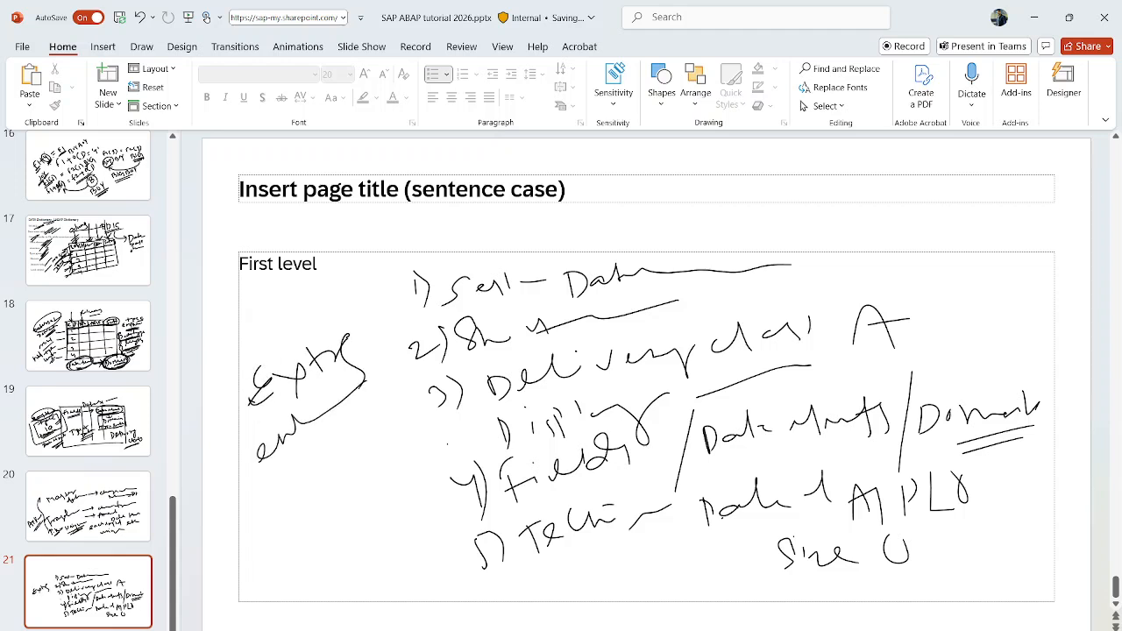
mouse_move(267, 480)
mouse_down()
mouse_move(303, 477)
mouse_move(370, 421)
mouse_up()
mouse_move(331, 470)
mouse_down()
mouse_move(321, 516)
mouse_move(371, 463)
mouse_move(322, 515)
mouse_up()
drag(384, 475, 314, 563)
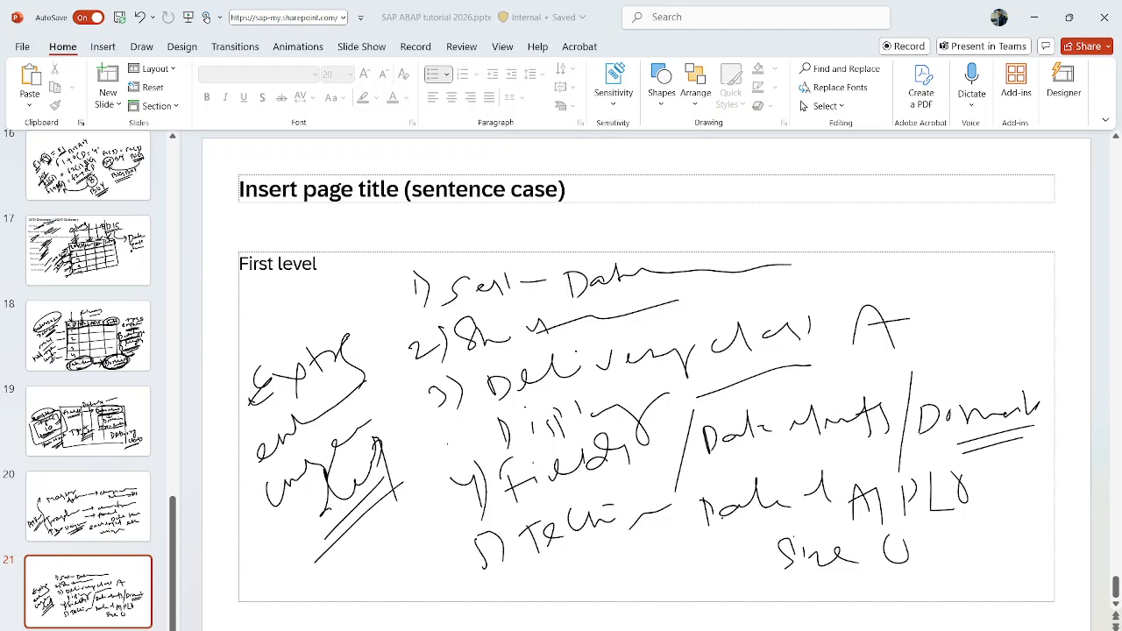
- Return to SAP, open the table's Create Entries screen from Table Contents, and go back without entering data
mouse_move(692, 630)
click(738, 596)
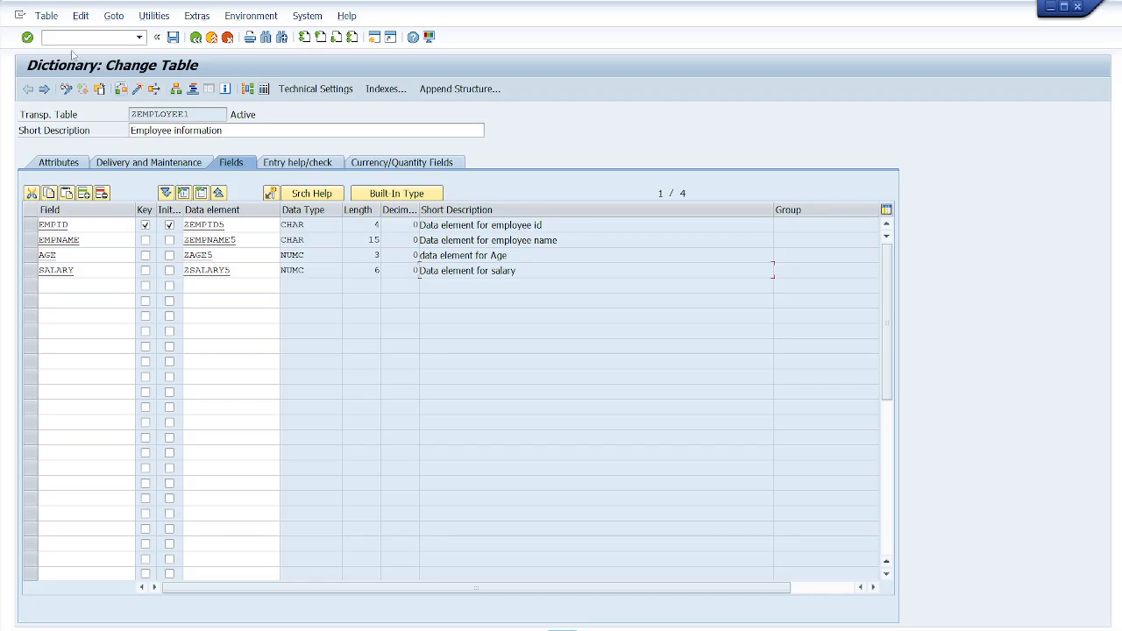
click(46, 16)
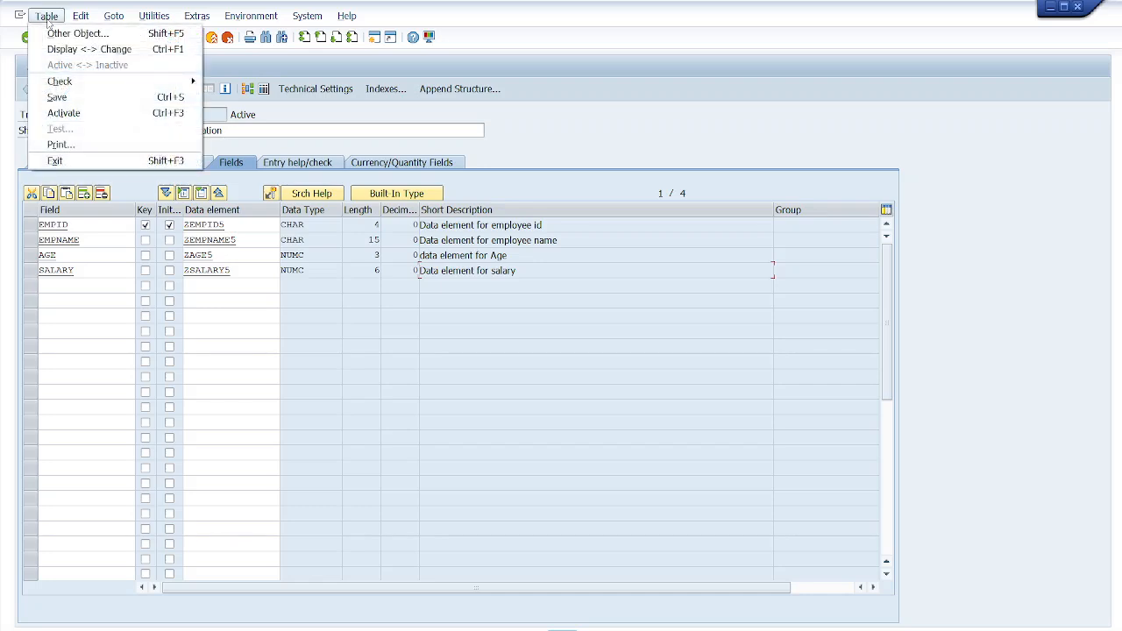
mouse_move(79, 17)
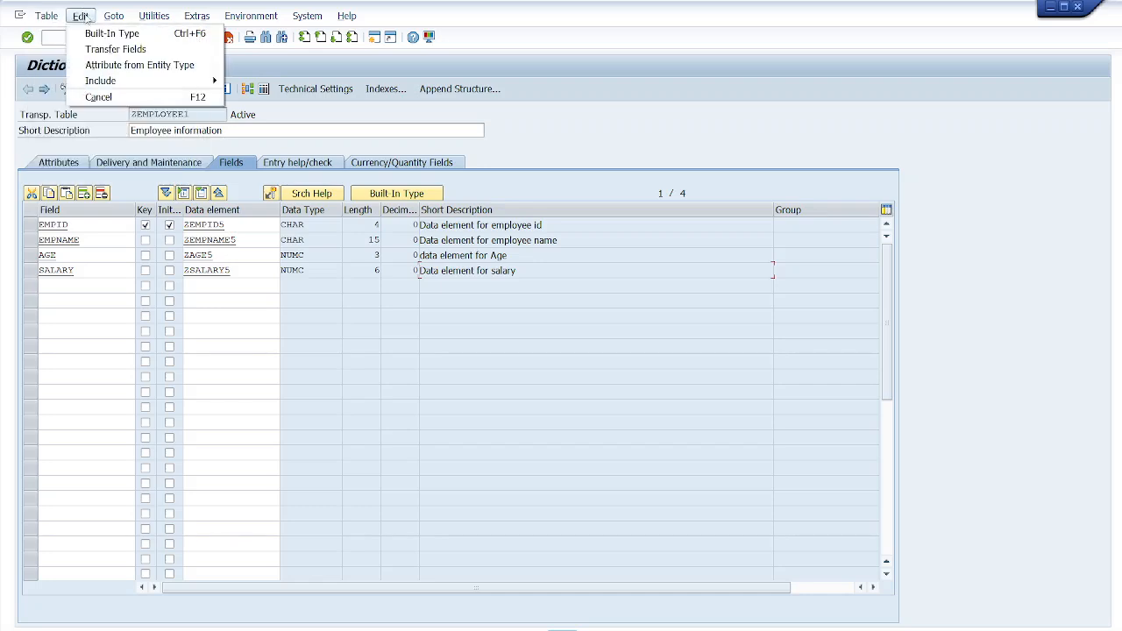
mouse_move(118, 21)
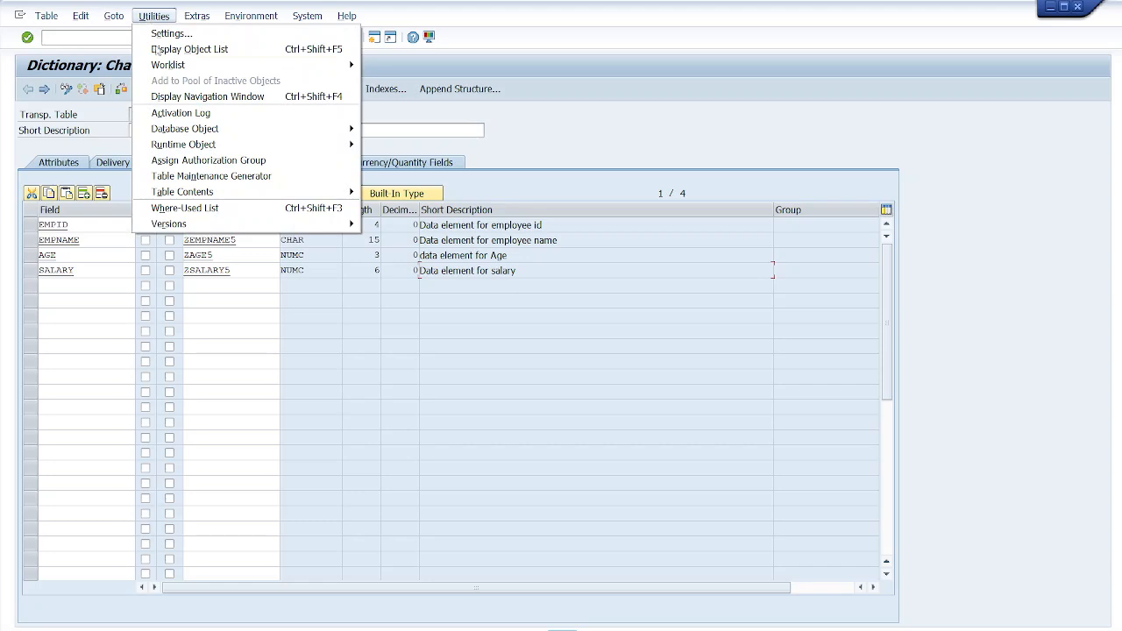
mouse_move(246, 193)
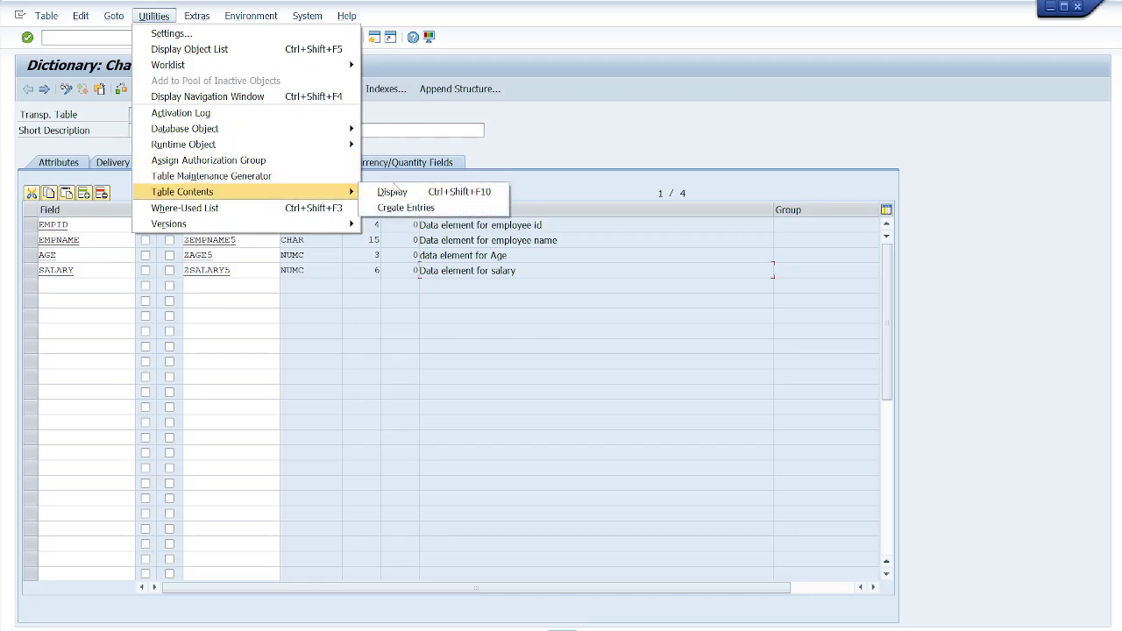
click(412, 210)
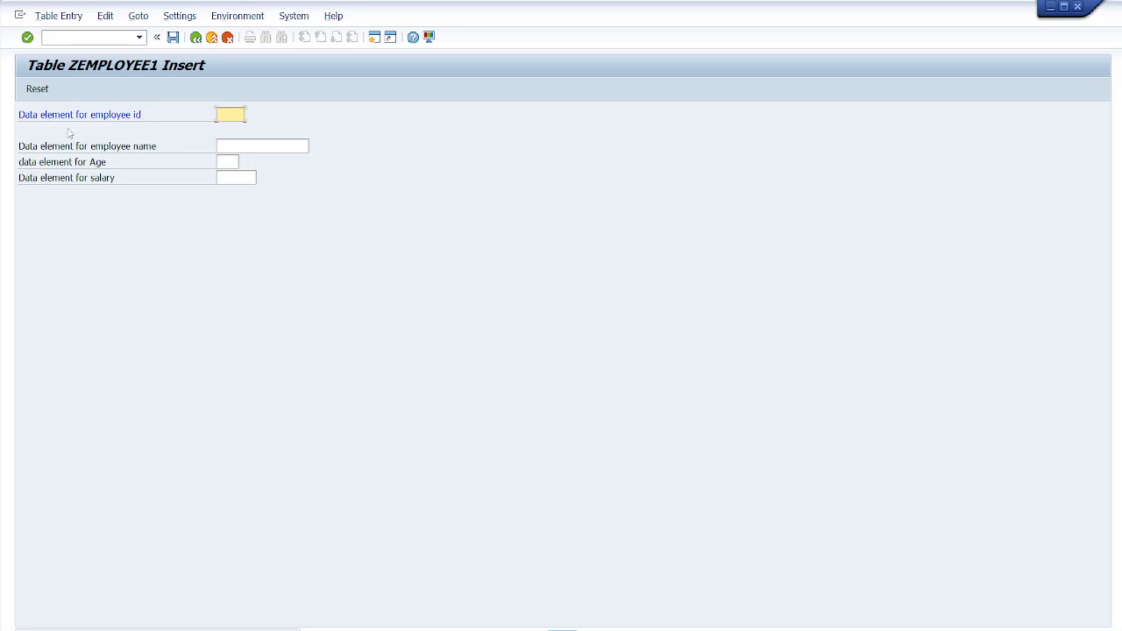
click(195, 38)
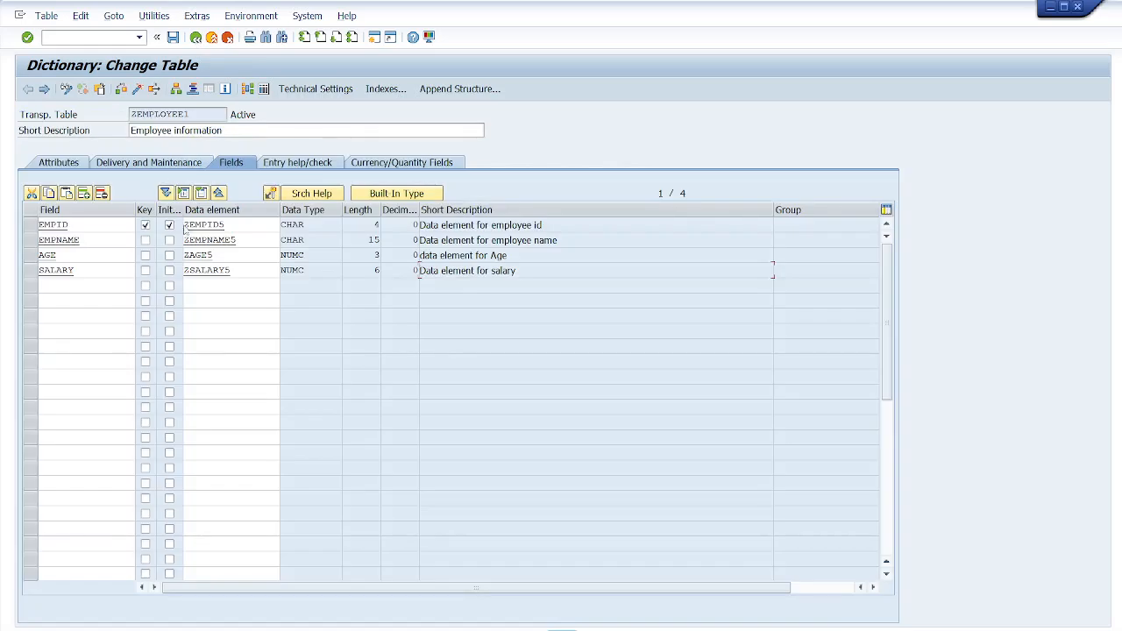
- Open data element ZEMPID5 and shorten its short description to employee id
double_click(211, 225)
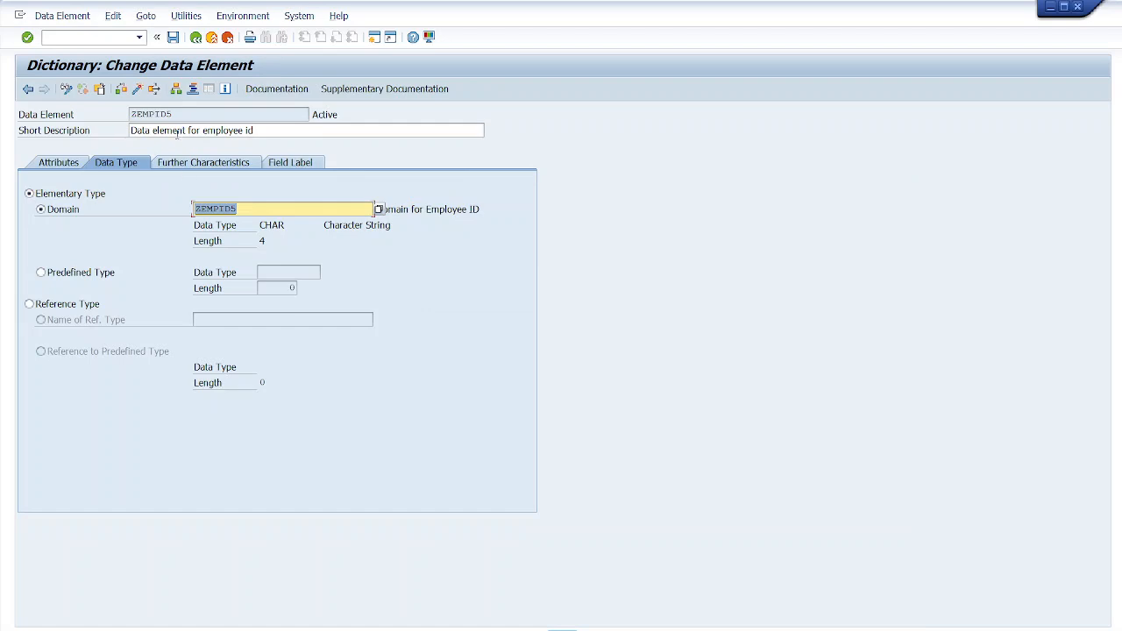
click(199, 130)
key(BackSpace)
key(BackSpace)
key(BackSpace)
key(BackSpace)
key(BackSpace)
key(BackSpace)
key(BackSpace)
key(BackSpace)
key(BackSpace)
key(BackSpace)
key(BackSpace)
key(BackSpace)
key(BackSpace)
key(BackSpace)
key(BackSpace)
key(BackSpace)
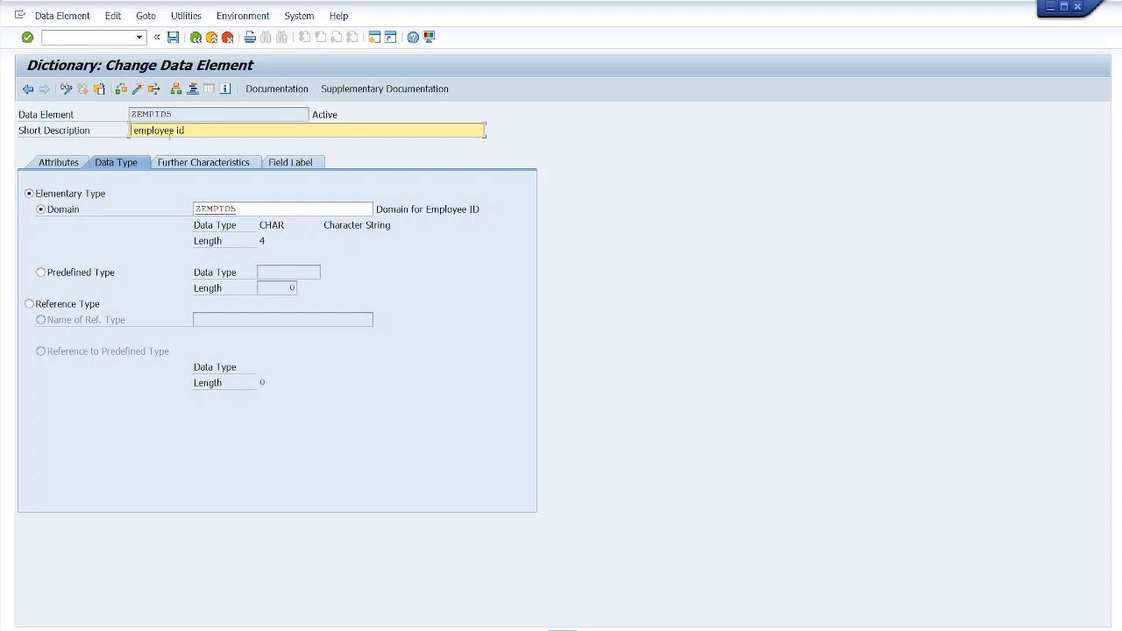
double_click(151, 115)
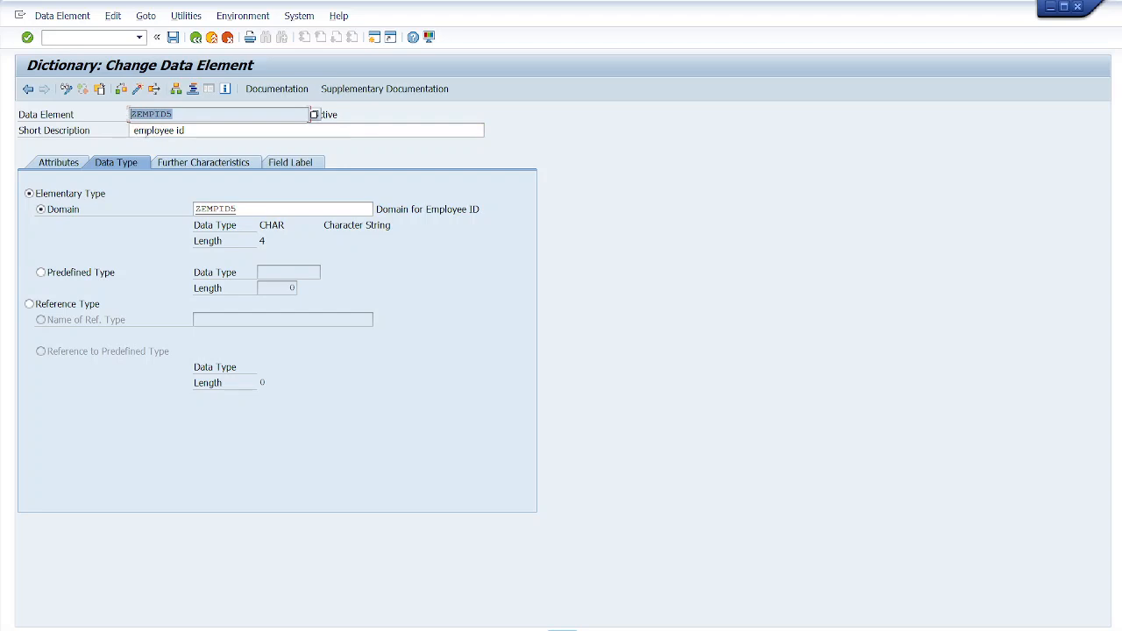
drag(190, 130, 132, 130)
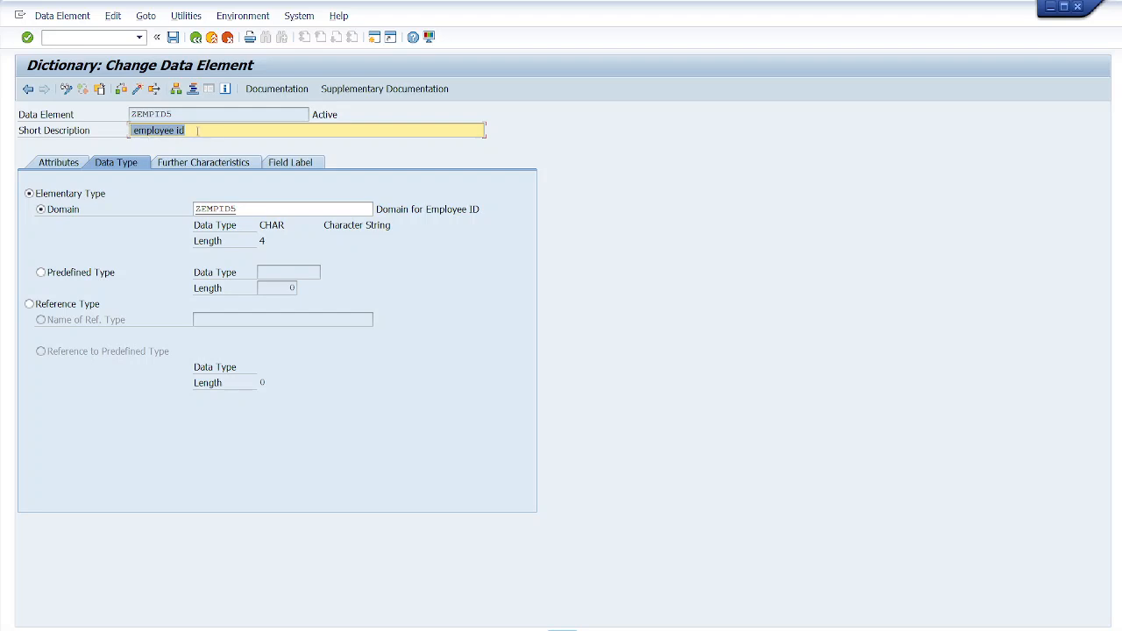
- Save and activate the data element ZEMPID5, then return to the table
click(173, 37)
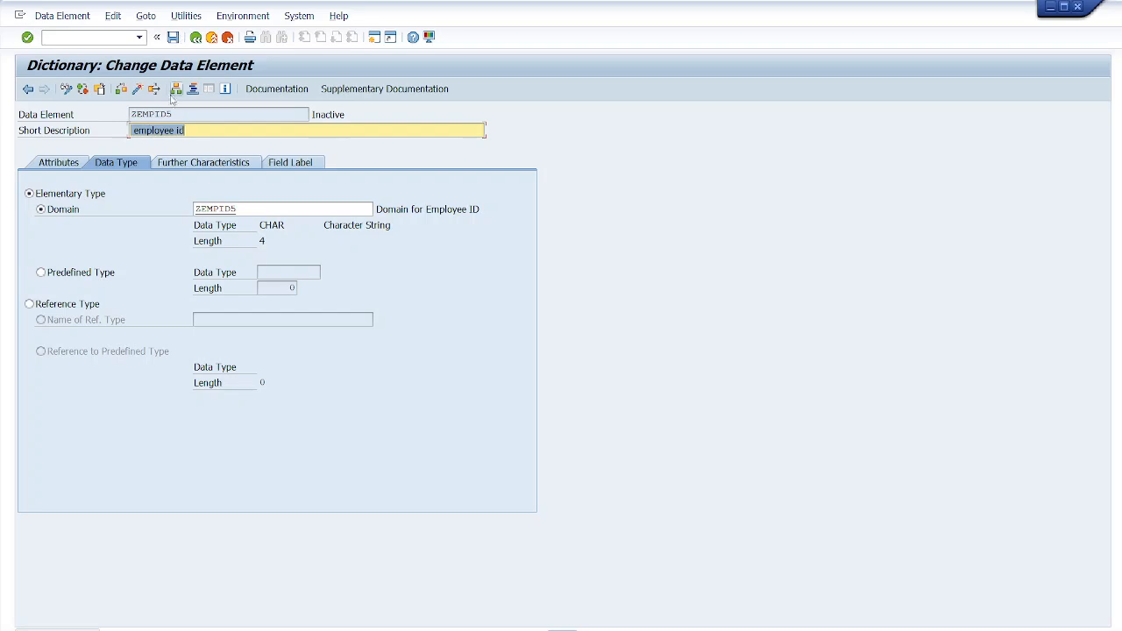
click(137, 91)
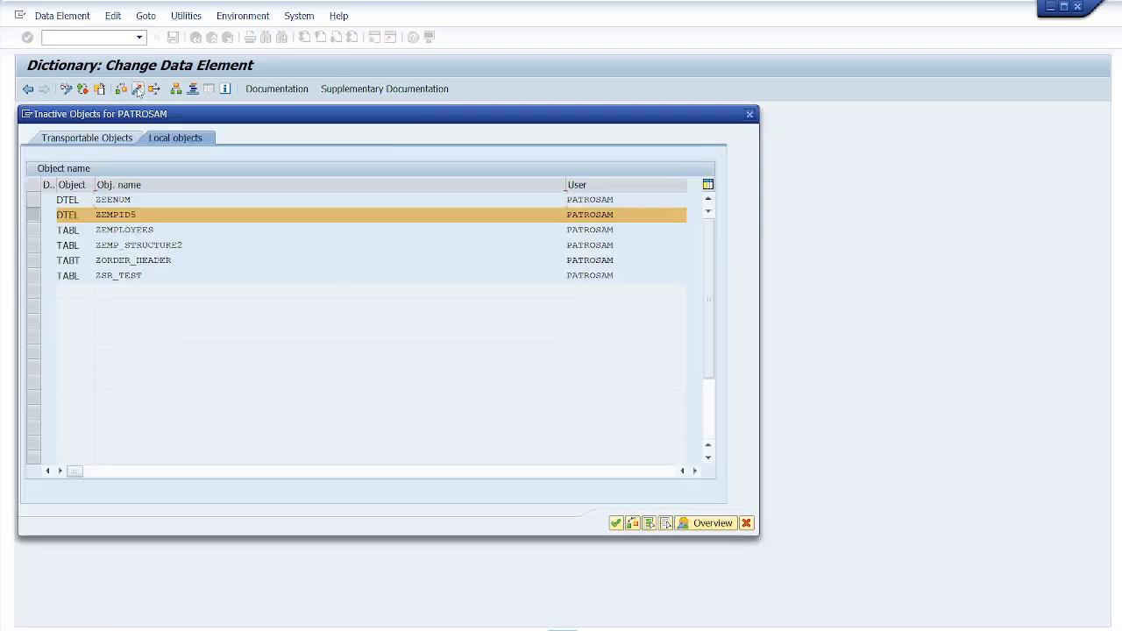
key(Return)
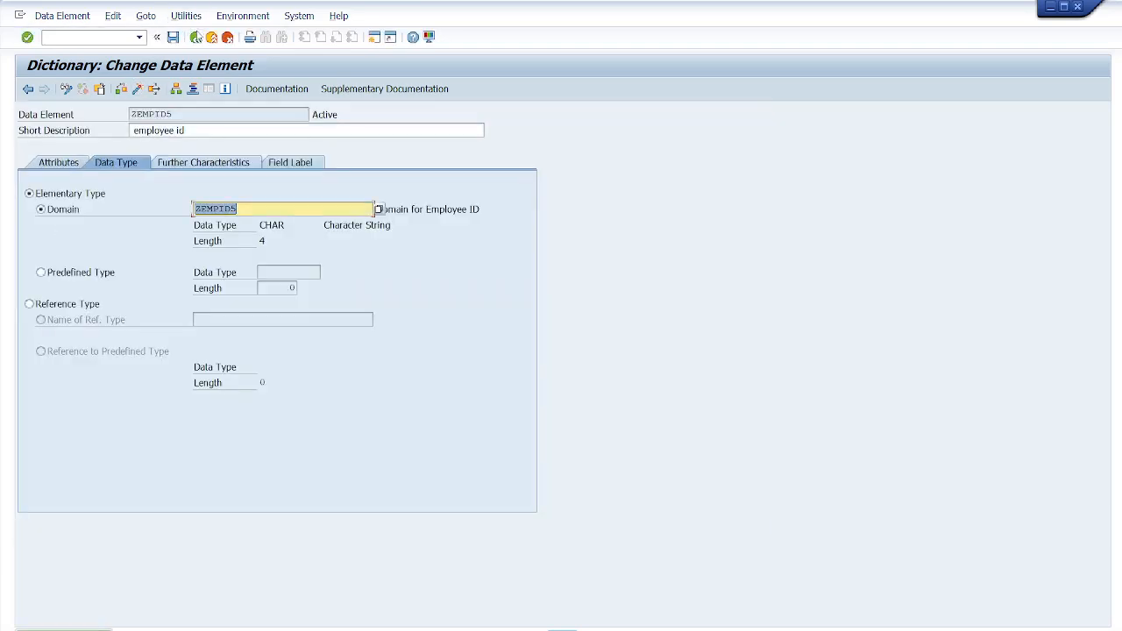
click(195, 38)
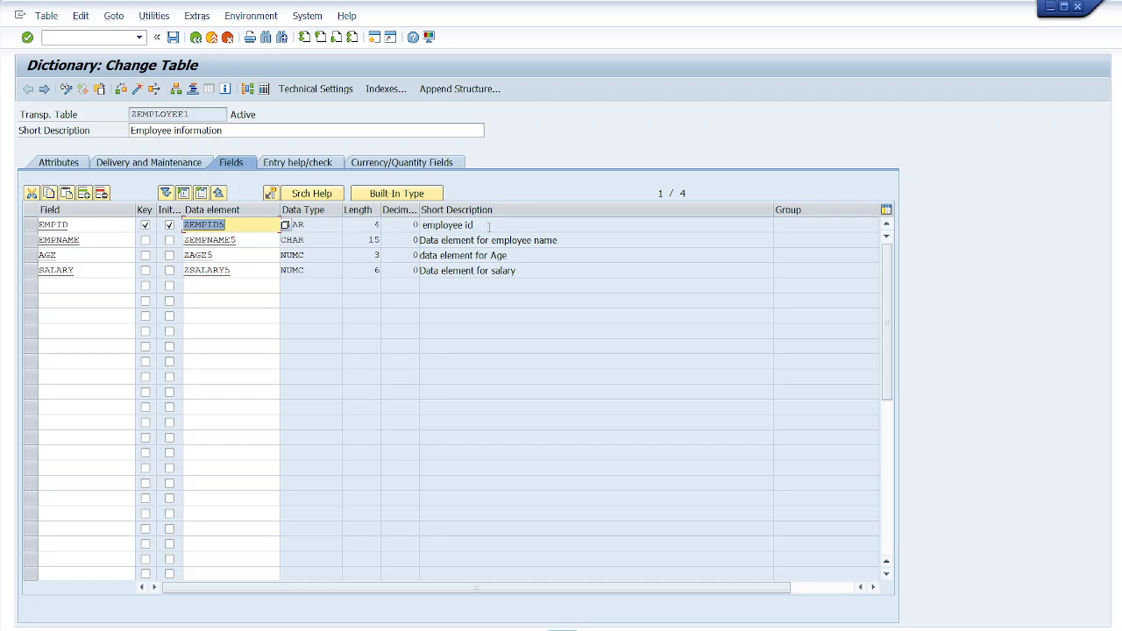
- Open data element ZEMPNAME5, shorten its short description to employee name, and save it
drag(481, 225, 423, 226)
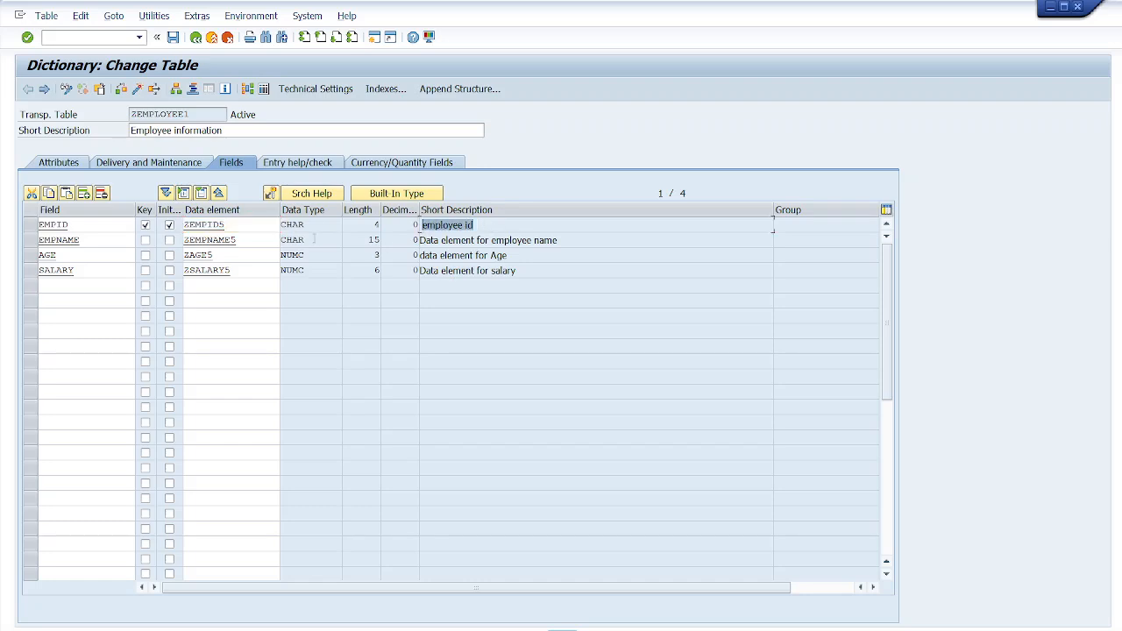
double_click(215, 238)
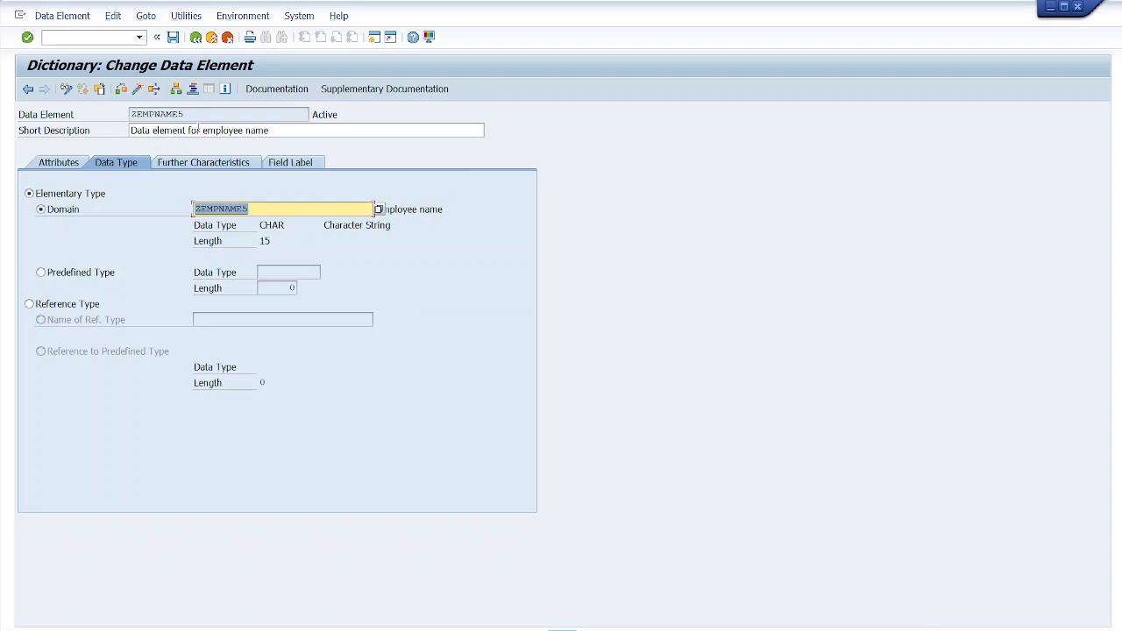
click(201, 130)
key(BackSpace)
key(BackSpace)
key(BackSpace)
key(BackSpace)
key(BackSpace)
key(BackSpace)
key(BackSpace)
key(BackSpace)
key(BackSpace)
key(BackSpace)
key(BackSpace)
key(BackSpace)
key(BackSpace)
key(BackSpace)
key(BackSpace)
key(BackSpace)
click(172, 37)
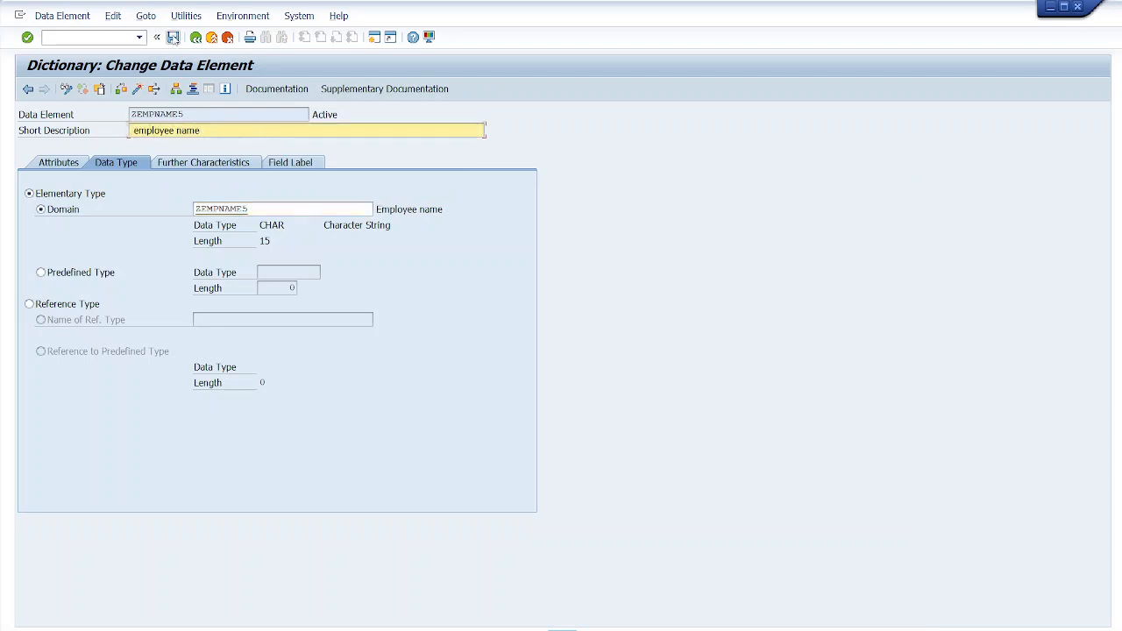
- Activate the data element ZEMPNAME5 and return to the table
click(138, 89)
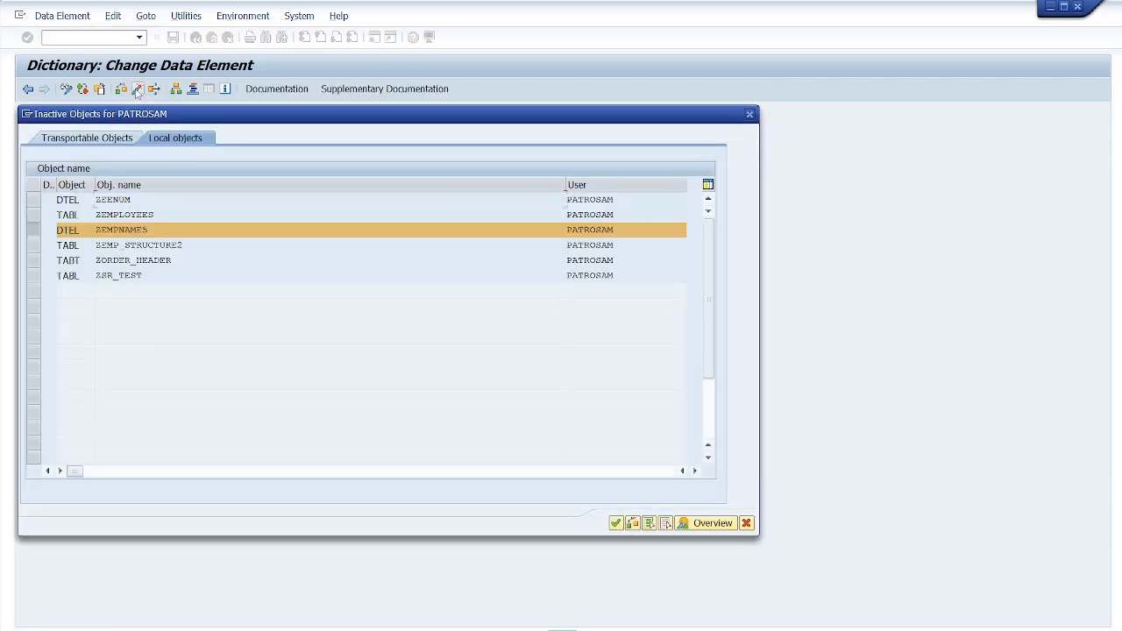
key(Return)
click(195, 37)
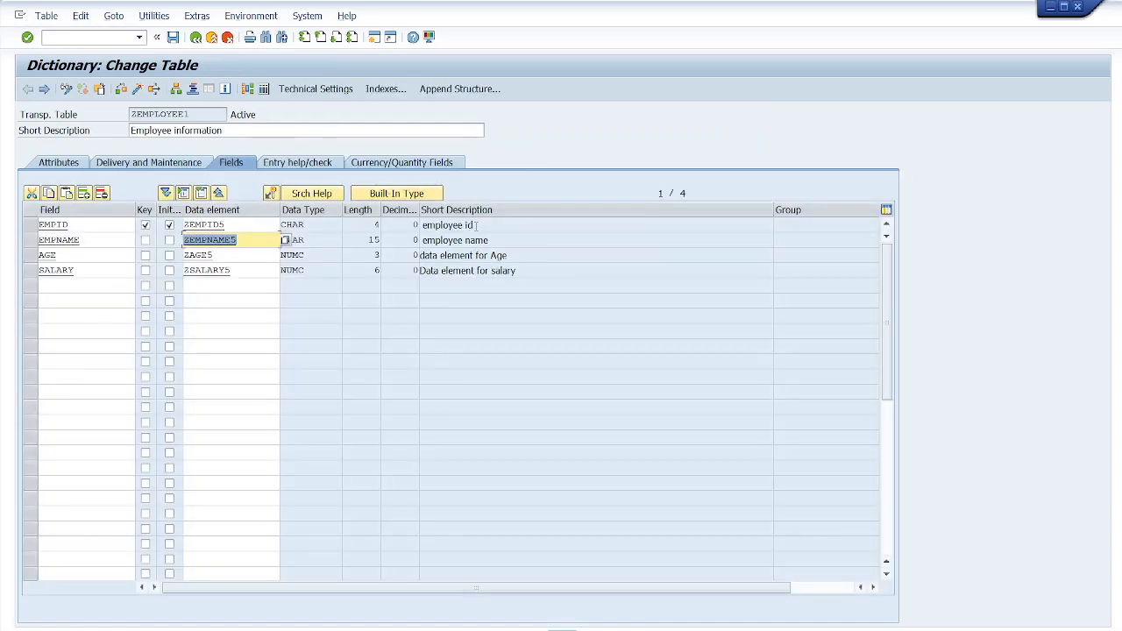
- Open data element ZAGE5 and shorten its short description to Age
double_click(196, 255)
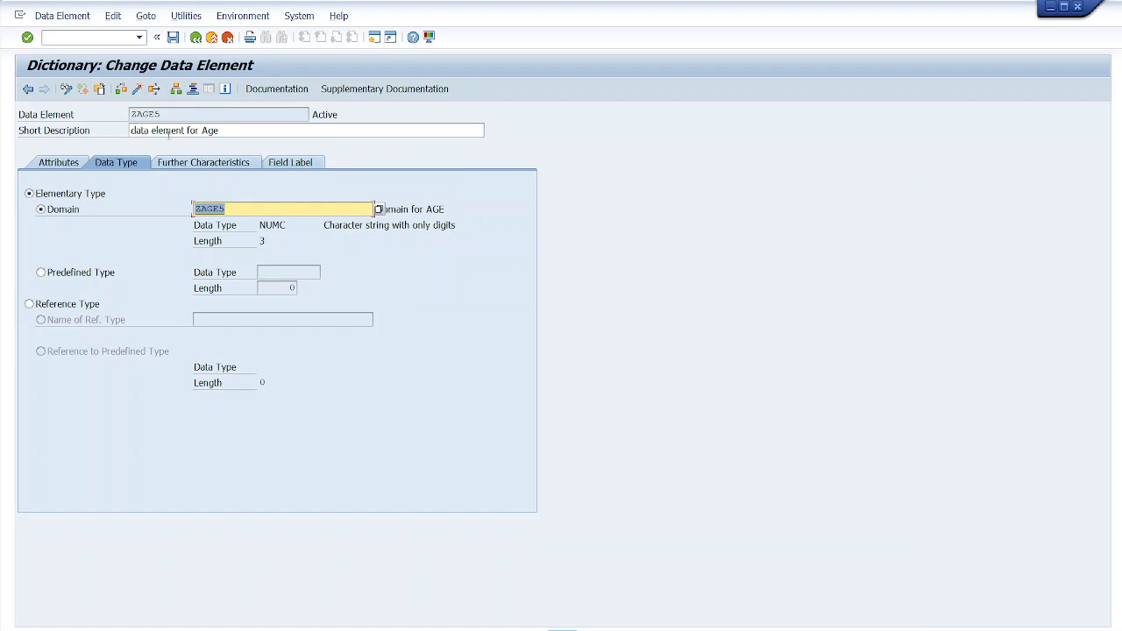
click(202, 130)
key(BackSpace)
key(BackSpace)
key(BackSpace)
key(BackSpace)
key(BackSpace)
key(BackSpace)
key(BackSpace)
key(BackSpace)
key(BackSpace)
key(BackSpace)
key(BackSpace)
key(BackSpace)
key(BackSpace)
key(BackSpace)
key(BackSpace)
key(BackSpace)
key(BackSpace)
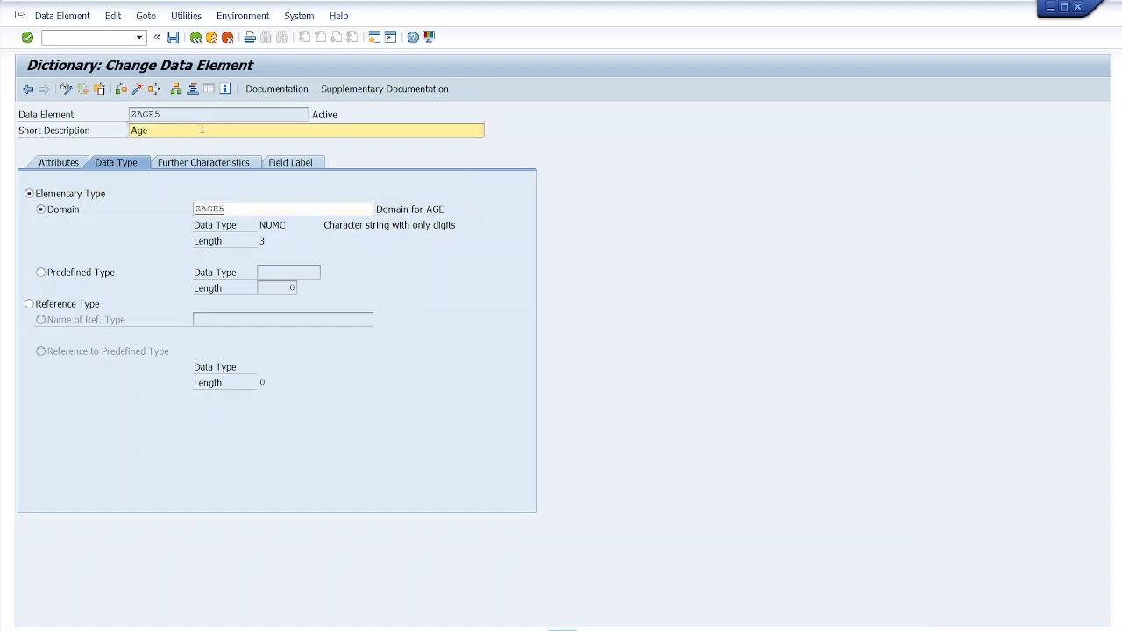
- Save and activate data element ZAGE5, then return to the table
click(173, 37)
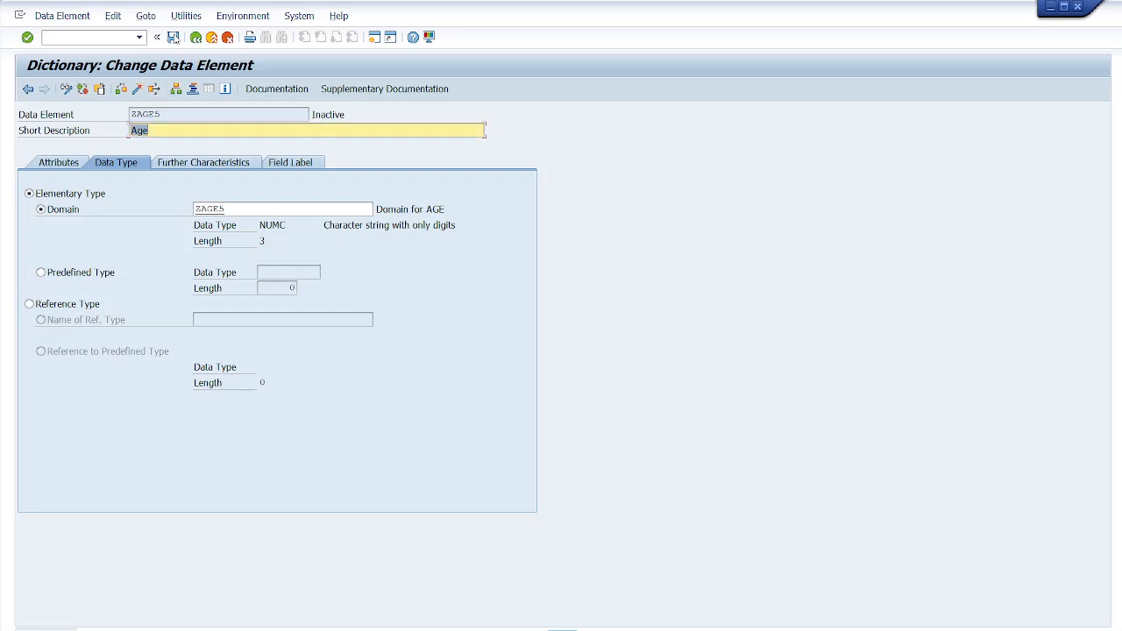
click(138, 90)
key(Return)
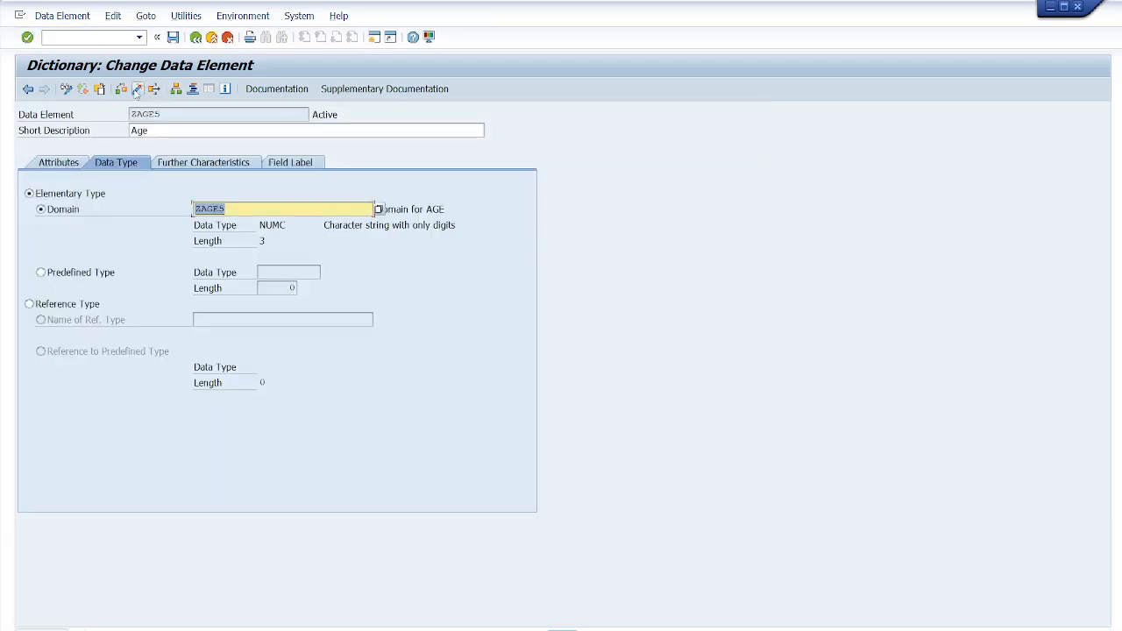
click(196, 37)
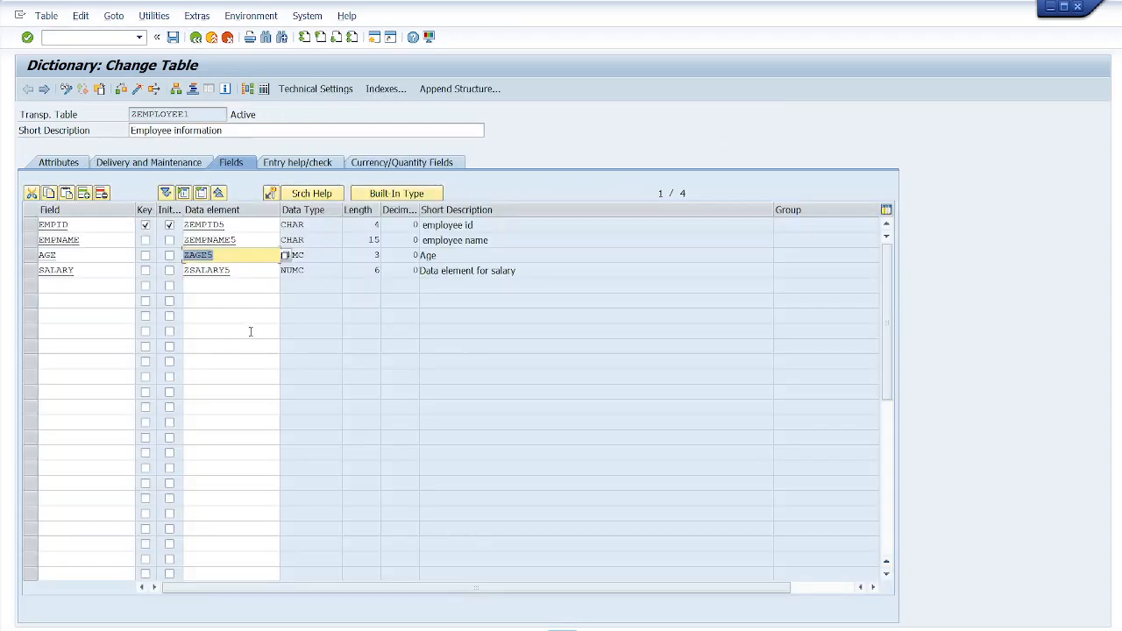
- Open data element ZSALARY5 and shorten its short description to salary
double_click(207, 270)
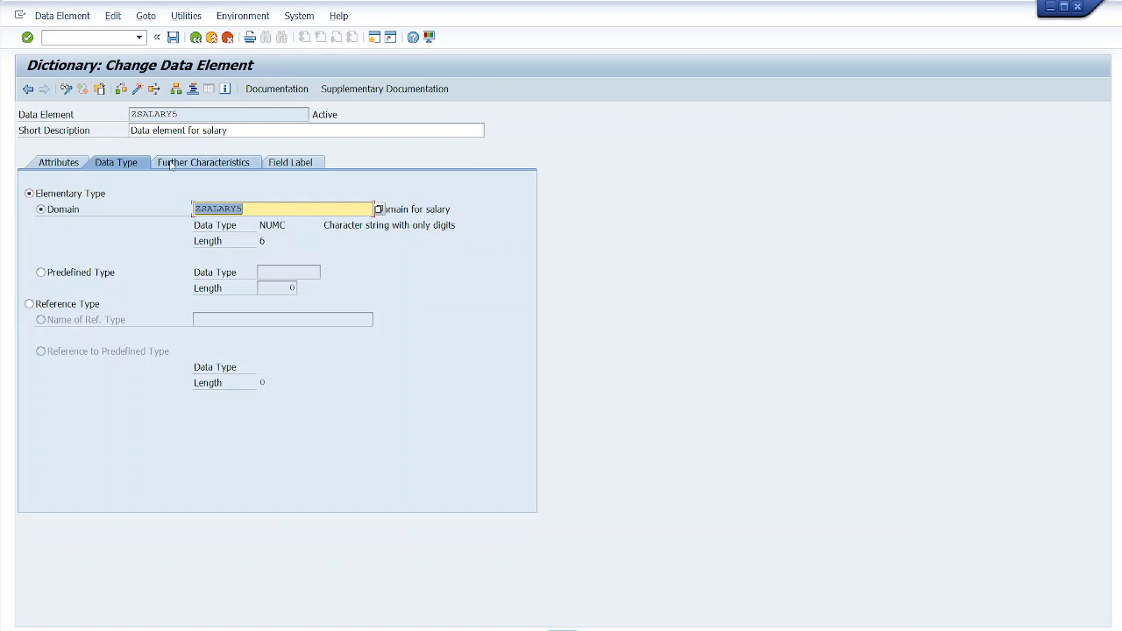
click(201, 130)
key(BackSpace)
key(BackSpace)
key(BackSpace)
key(BackSpace)
key(BackSpace)
key(BackSpace)
key(BackSpace)
key(BackSpace)
key(BackSpace)
key(BackSpace)
key(BackSpace)
key(BackSpace)
key(BackSpace)
key(BackSpace)
key(BackSpace)
key(BackSpace)
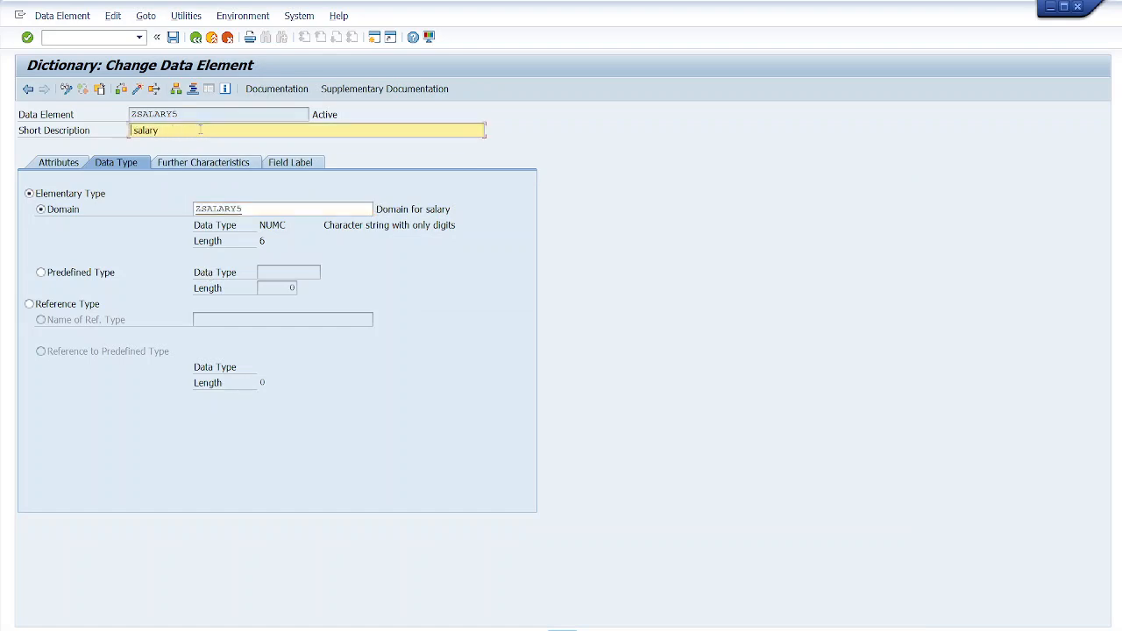
- Save and activate data element ZSALARY5, then return to the table
click(172, 37)
click(138, 88)
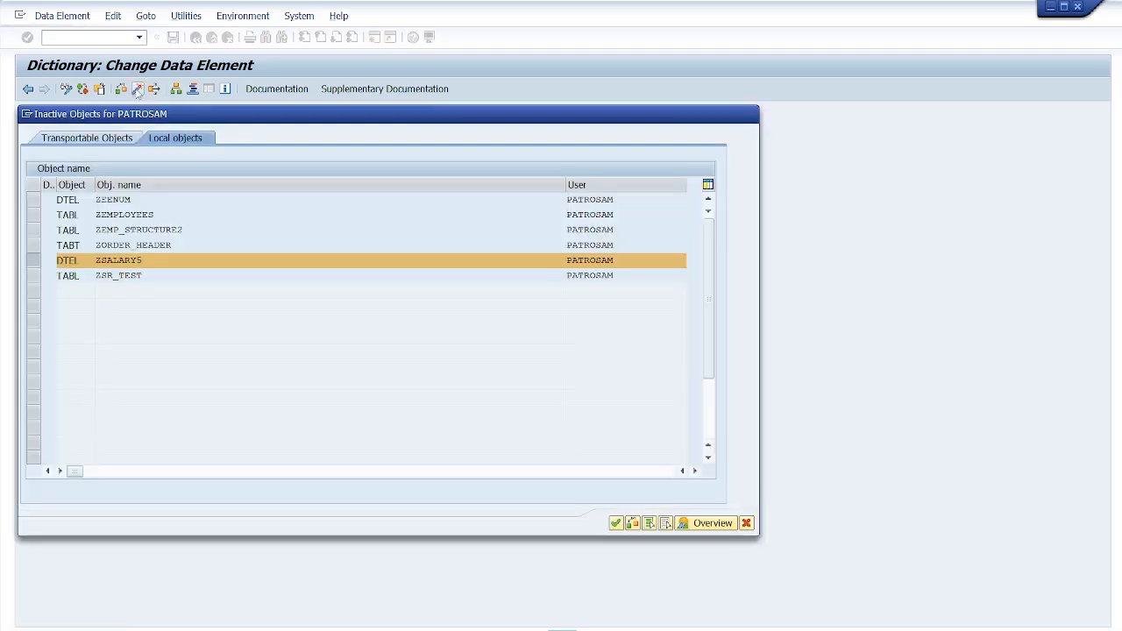
key(Return)
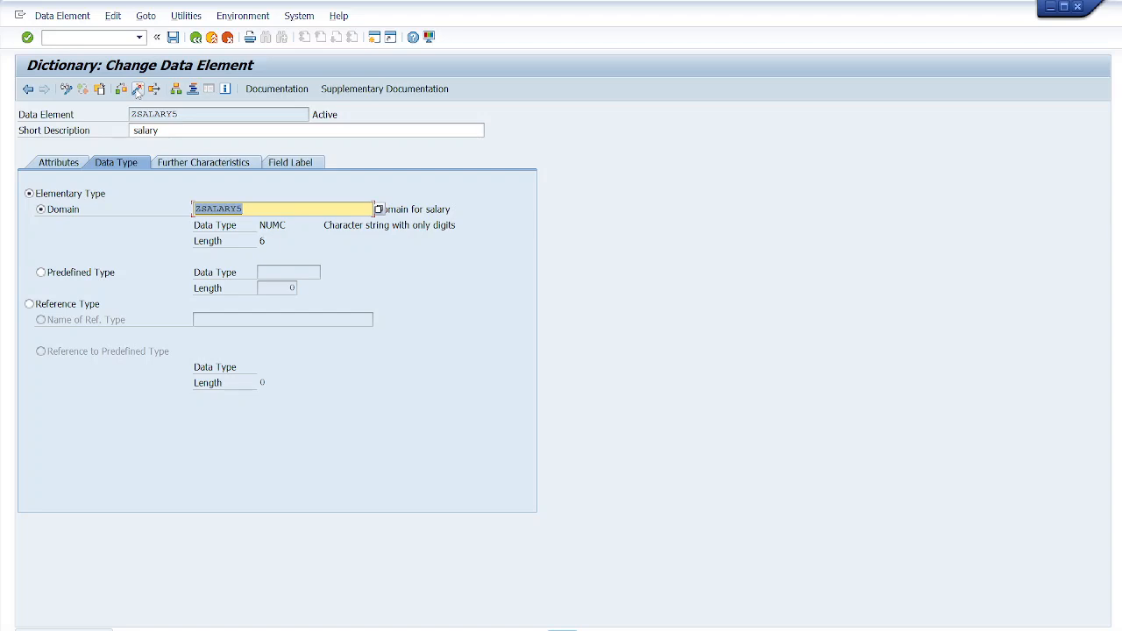
click(174, 39)
click(194, 41)
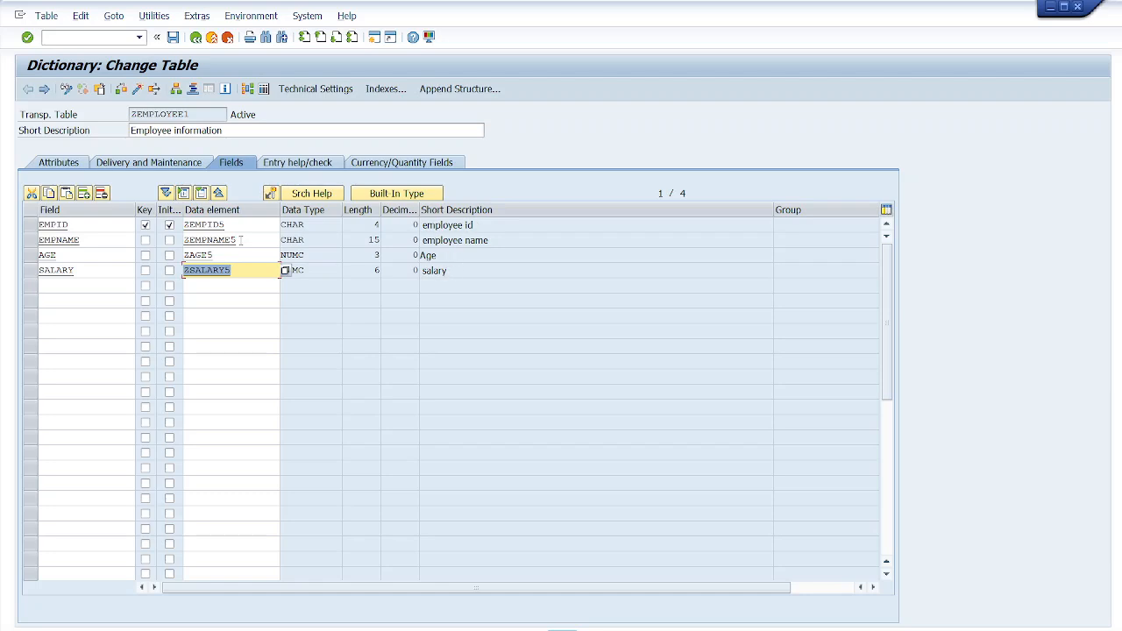
- Review the table fields' data elements, data types, lengths and short descriptions
drag(230, 225, 183, 224)
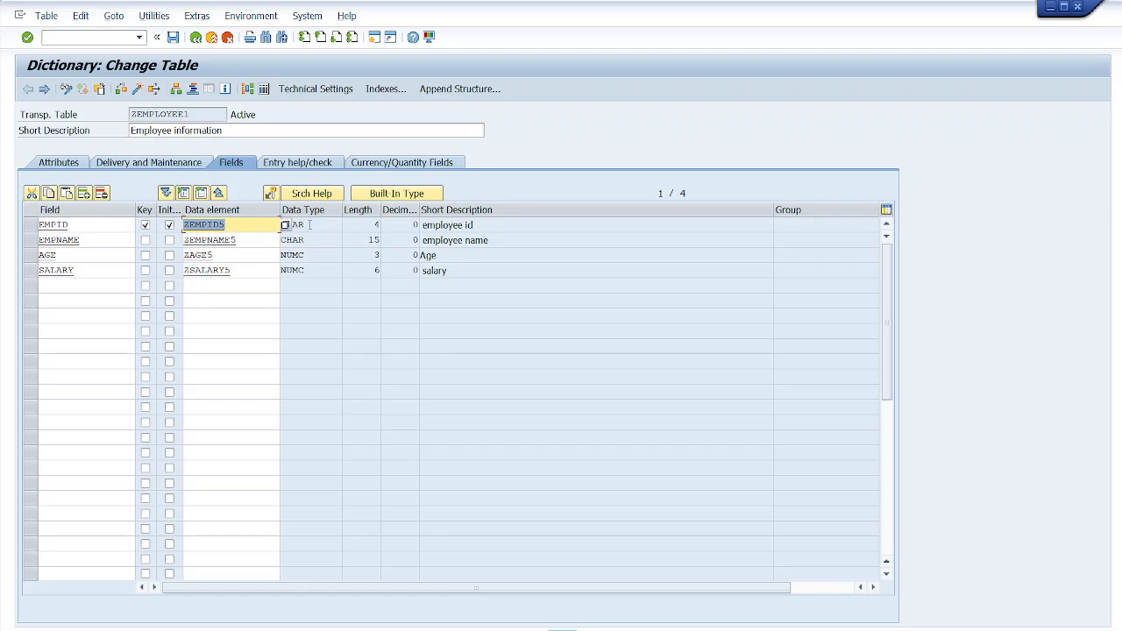
drag(309, 224, 278, 224)
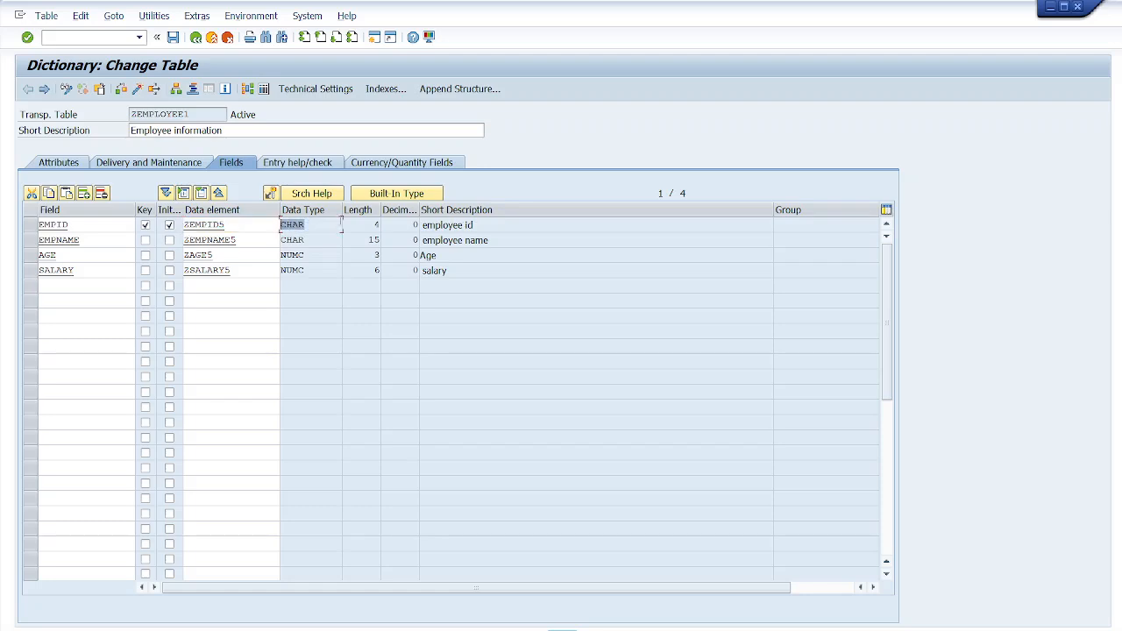
double_click(377, 225)
drag(480, 225, 418, 224)
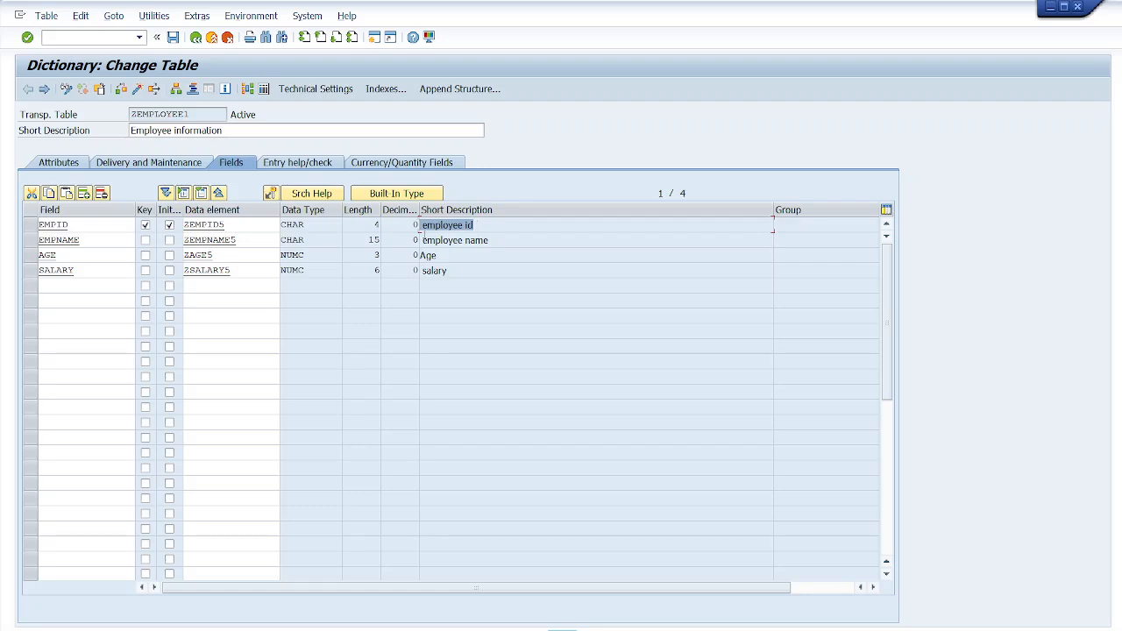
drag(320, 224, 184, 225)
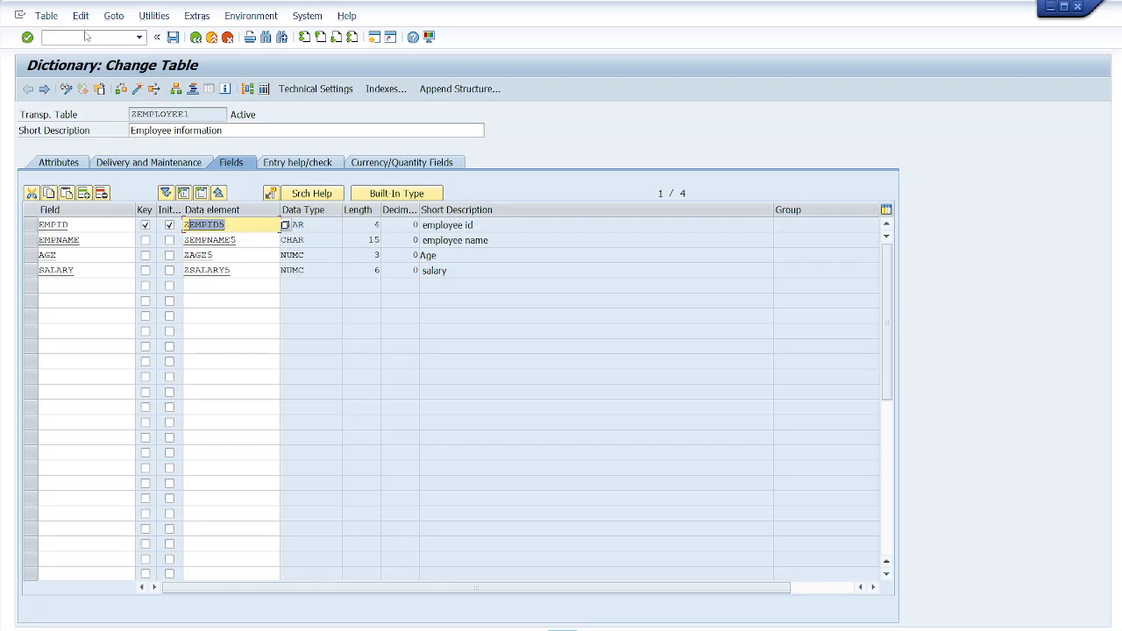
click(155, 18)
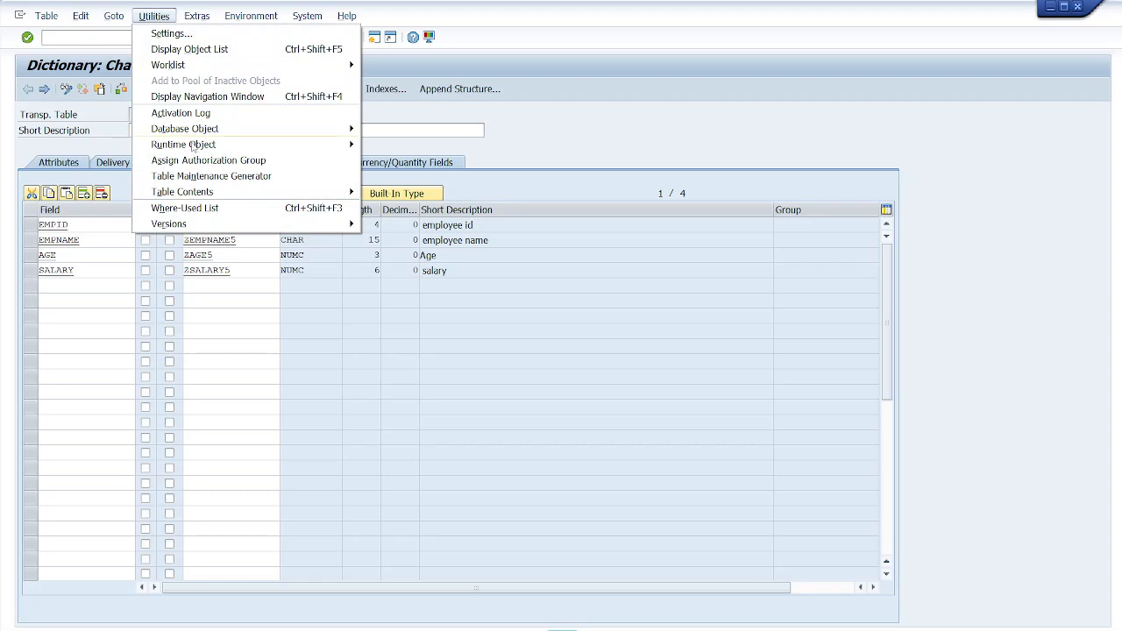
mouse_move(240, 200)
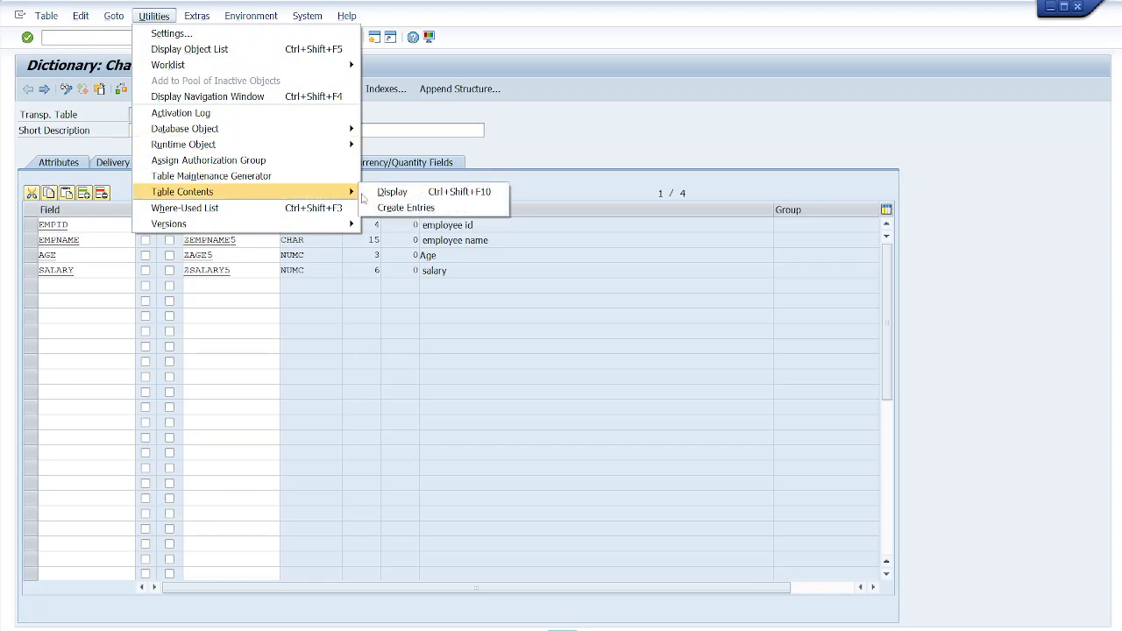
click(405, 209)
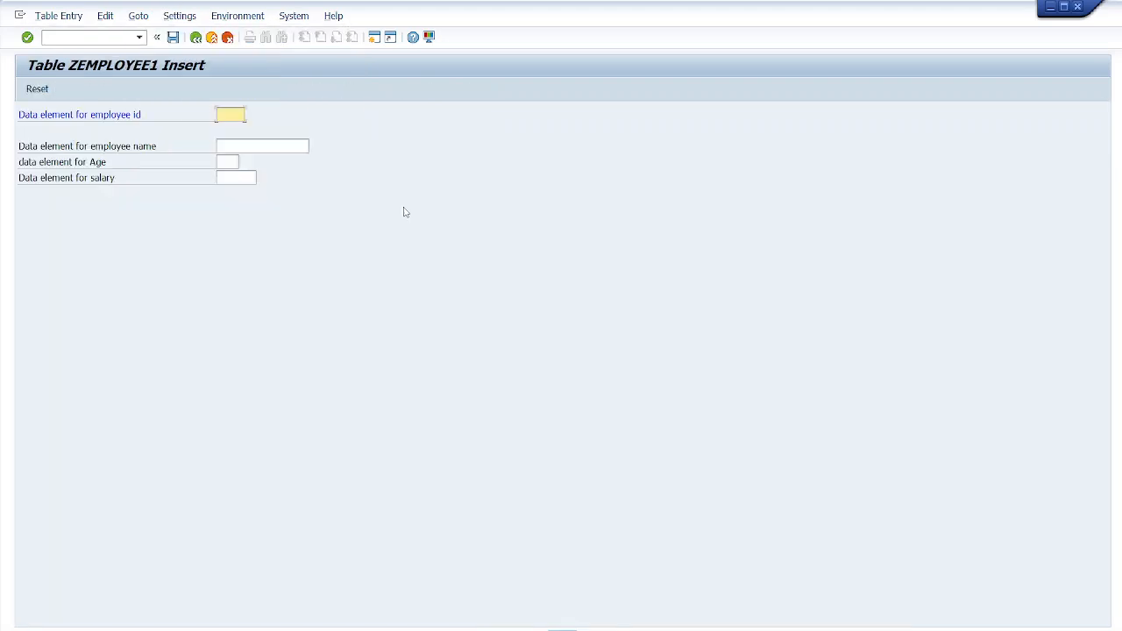
click(196, 38)
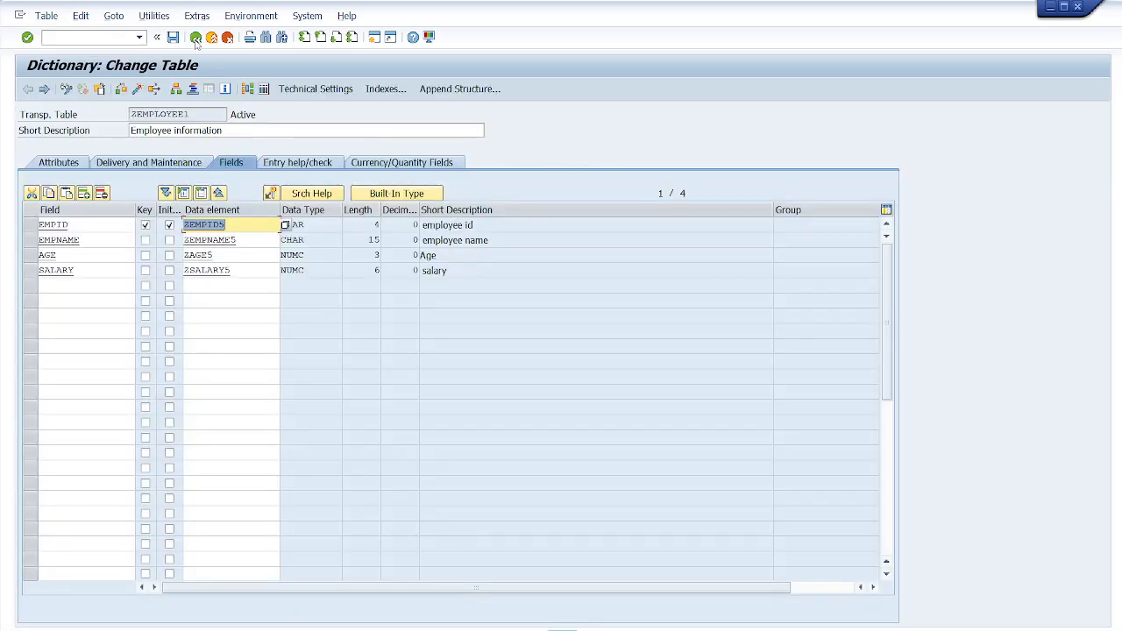
- Save and activate table ZEMPLOYEE1, then open its Create Entries screen
click(173, 38)
click(135, 89)
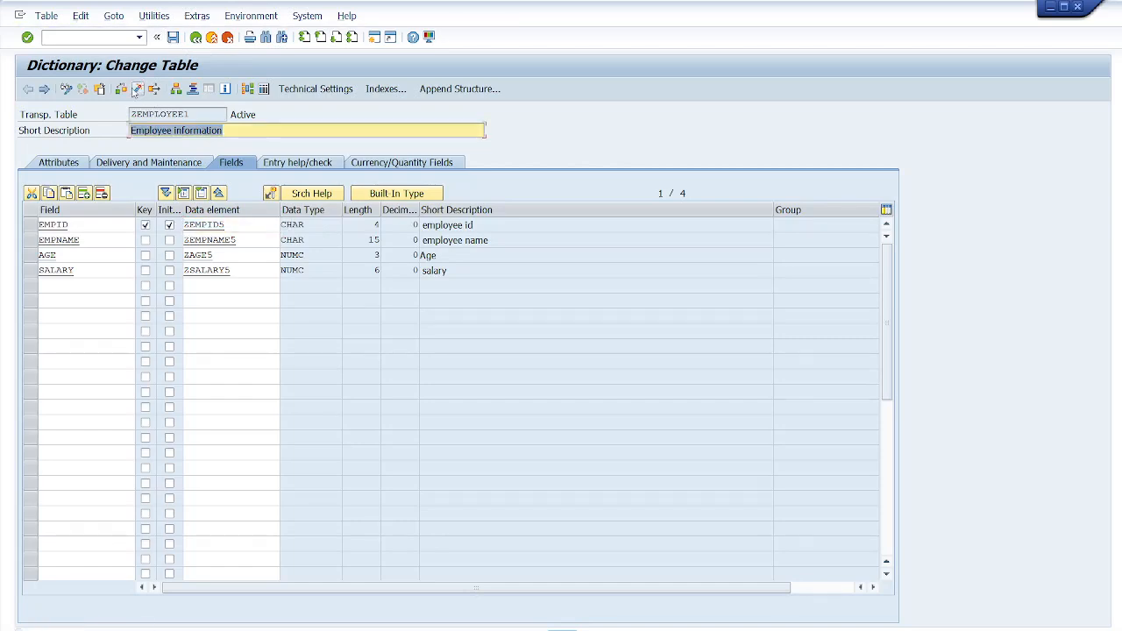
click(155, 16)
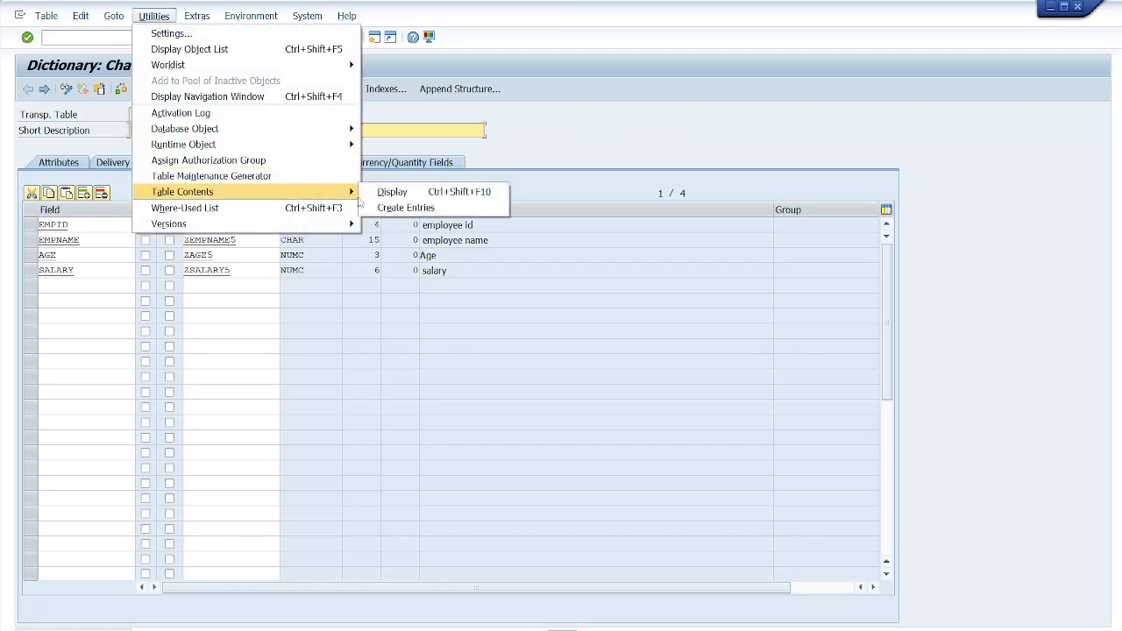
click(400, 208)
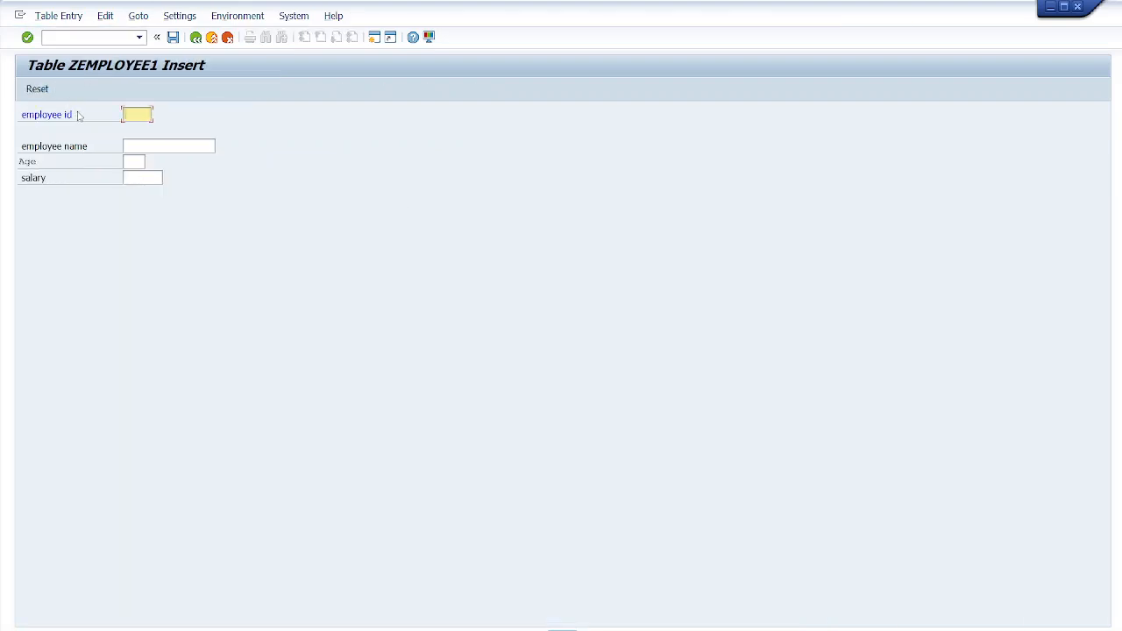
- Insert a record with employee id 100A, an employee name, age 25 and salary 20000, and save it
text(100A)
click(134, 142)
text(RAM)
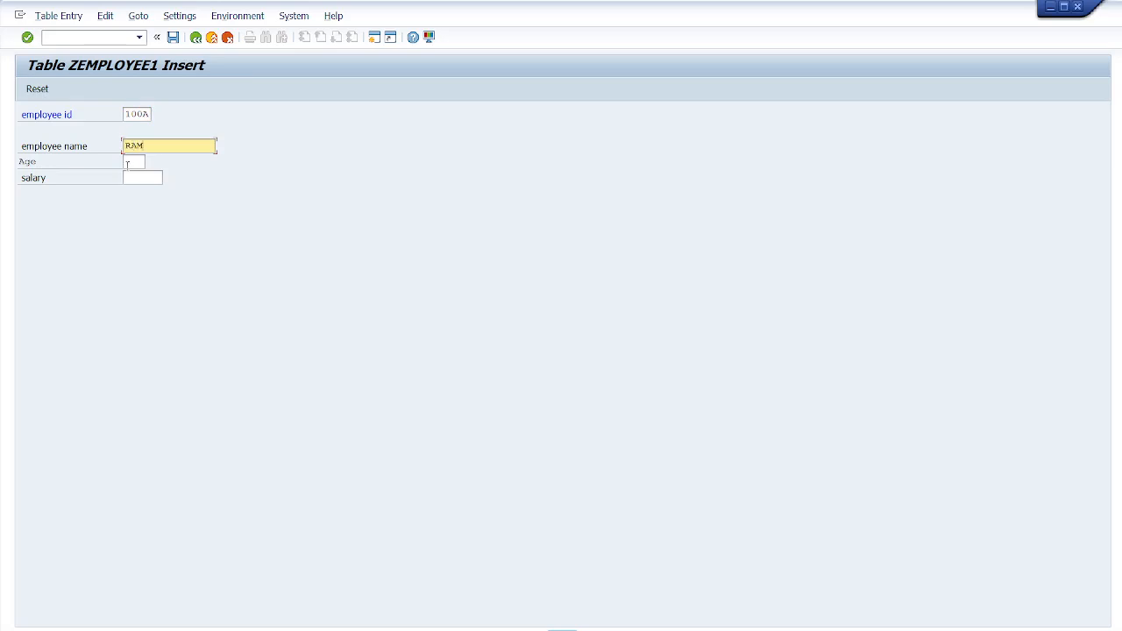
click(130, 162)
text(35)
click(133, 178)
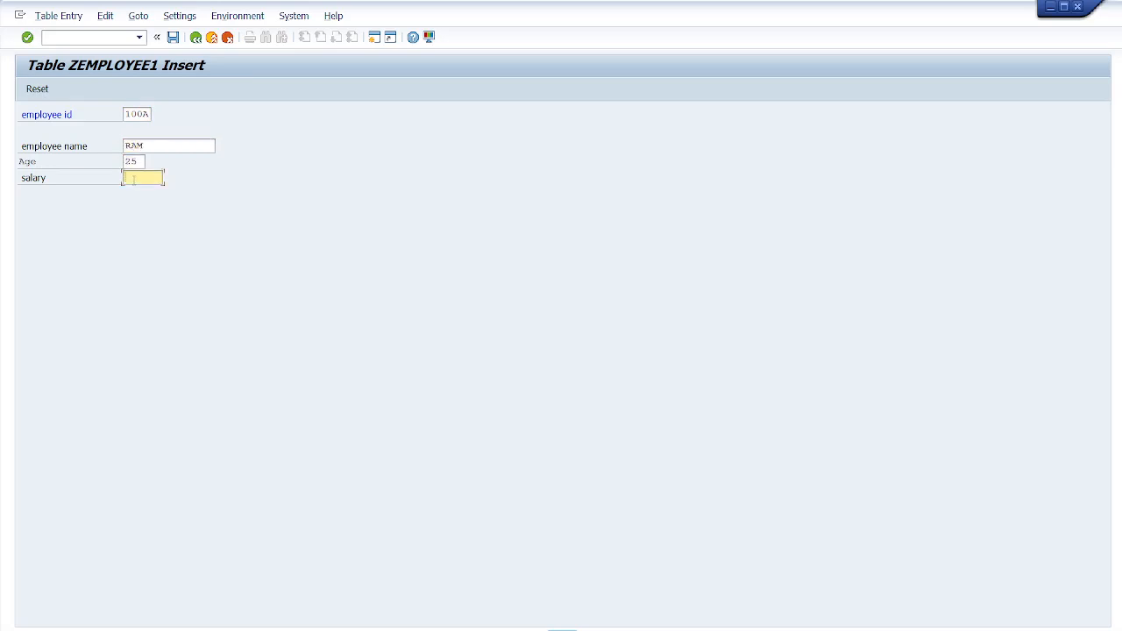
text(20000)
click(173, 37)
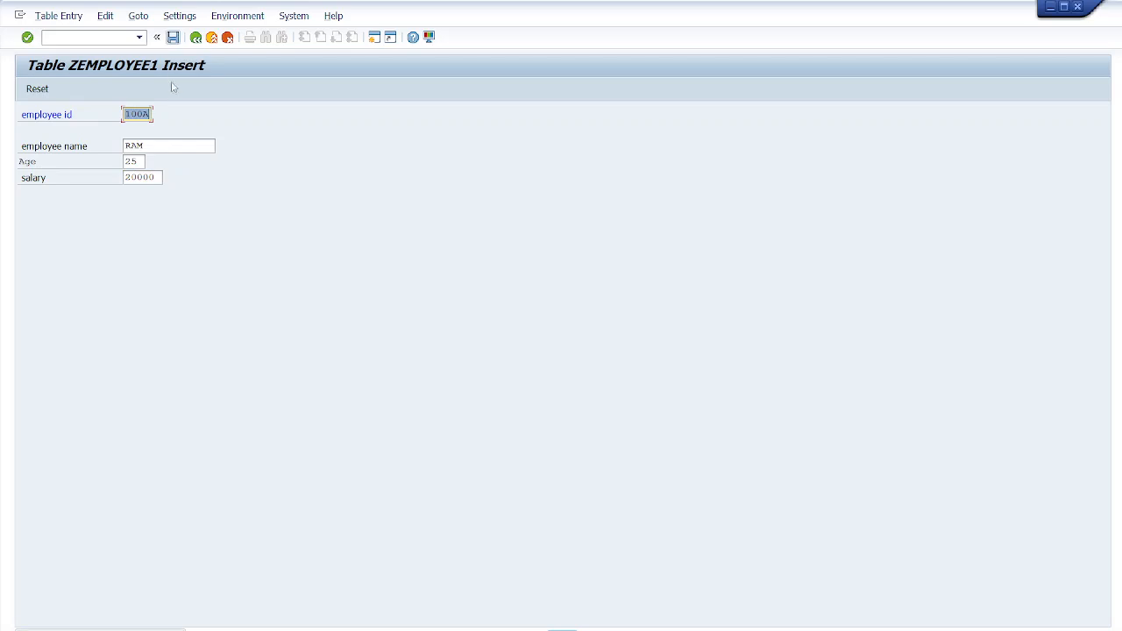
- Reset the form and insert record 100B with an employee name, age 26 and salary 25000, then save it
click(38, 89)
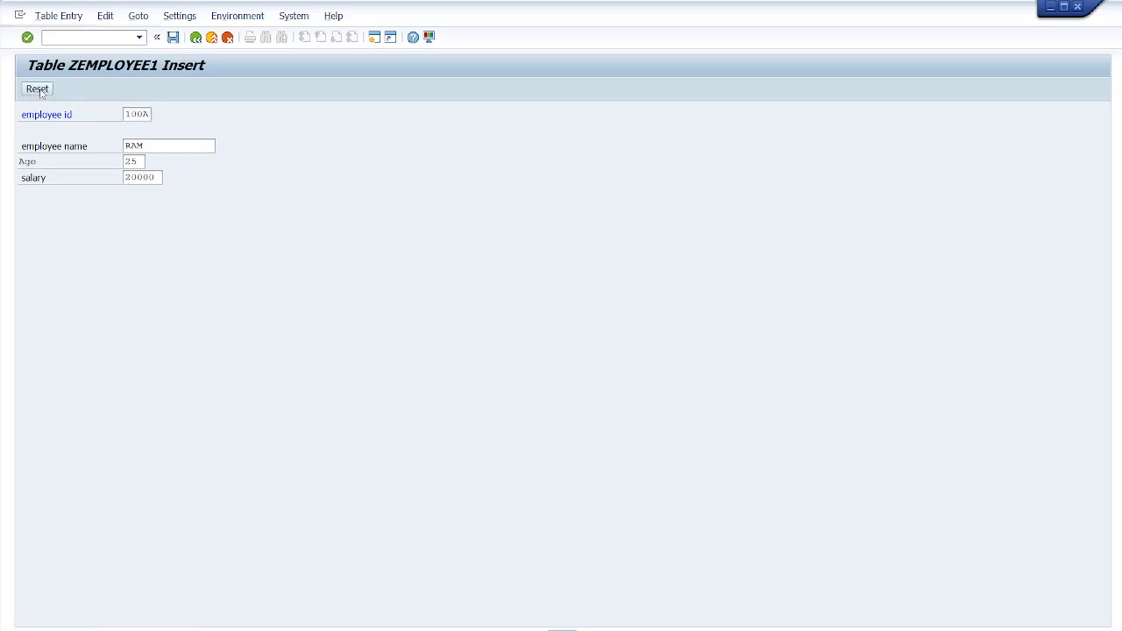
text(100B)
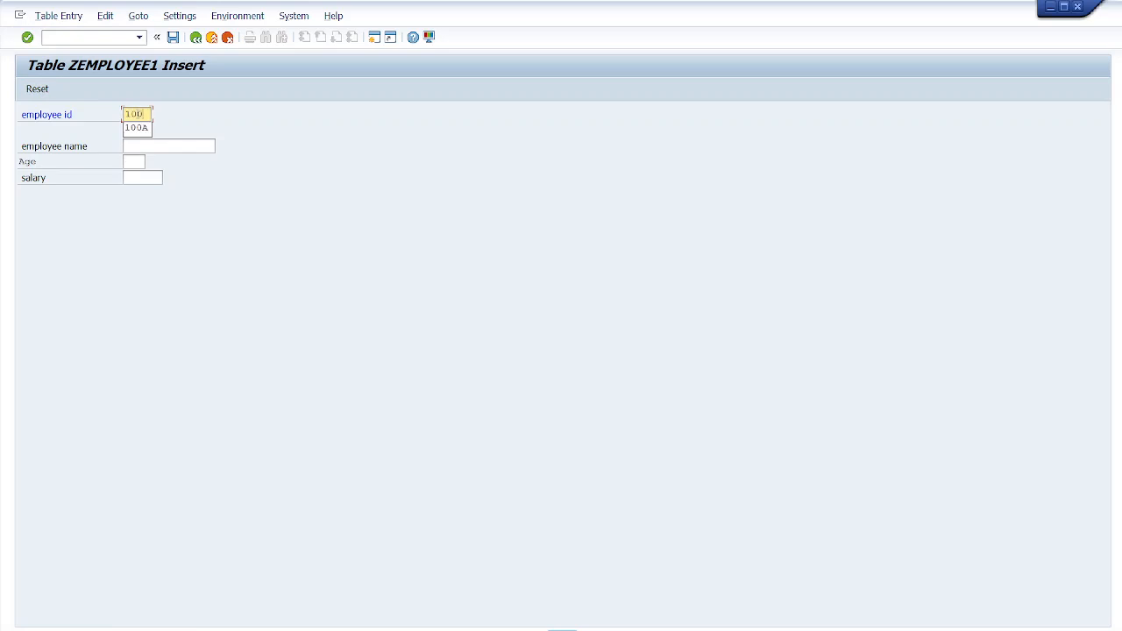
click(137, 145)
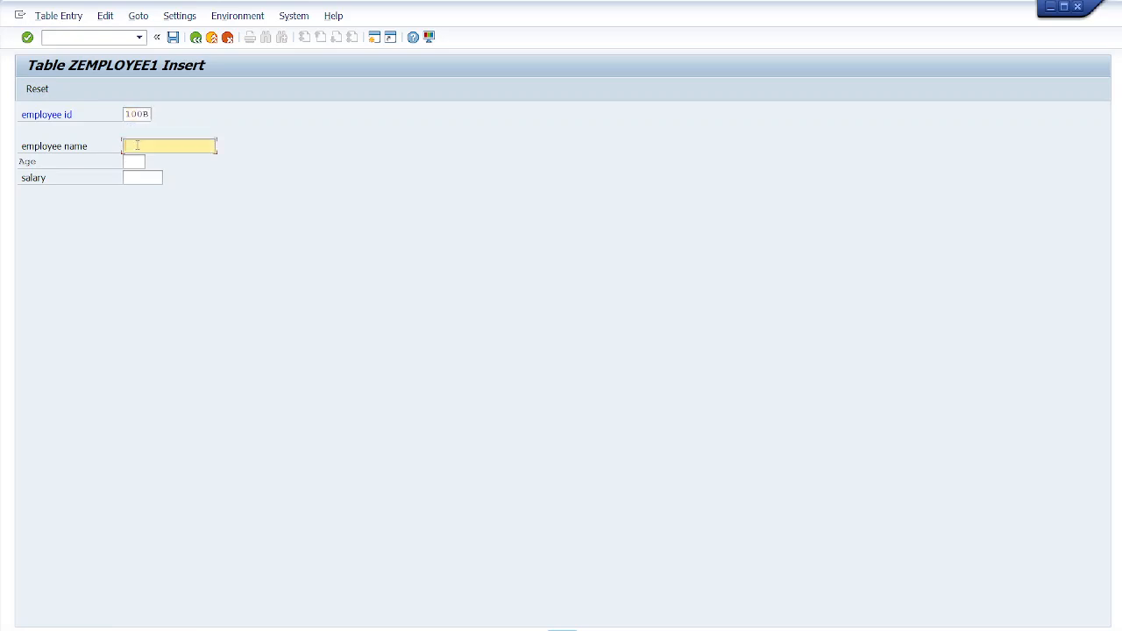
text(Shyam)
click(133, 162)
text(25)
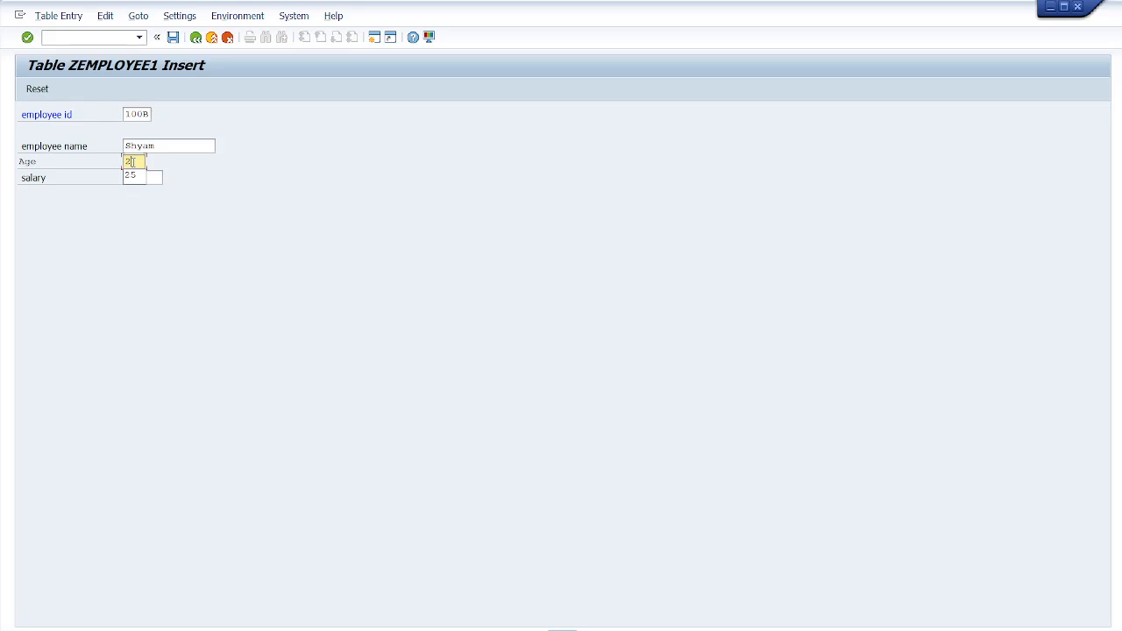
click(133, 177)
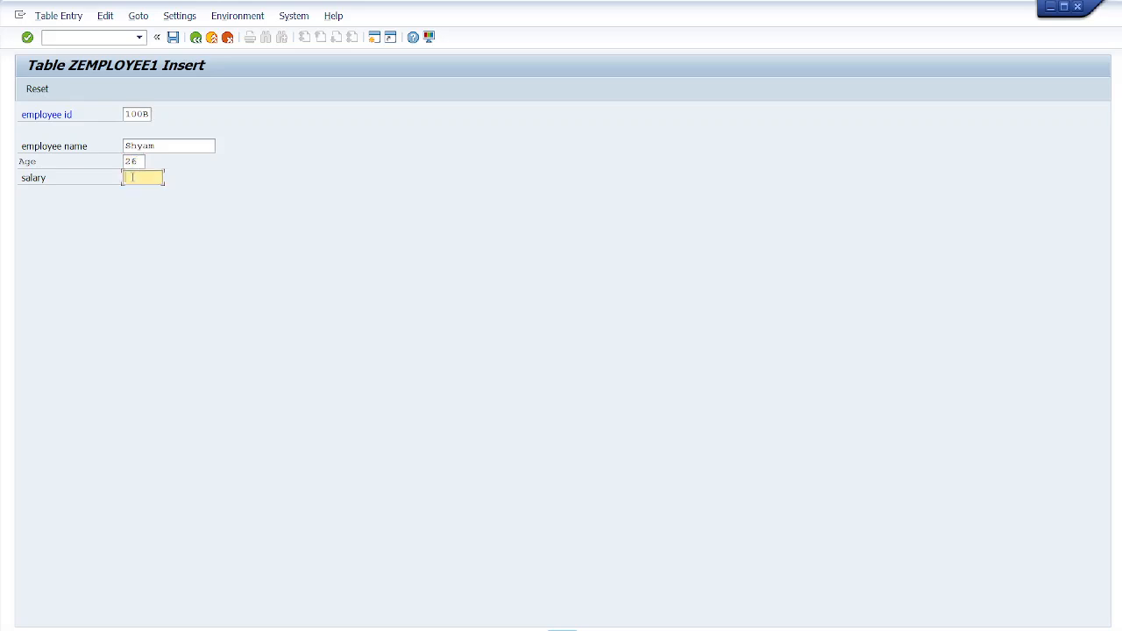
text(25000)
click(173, 38)
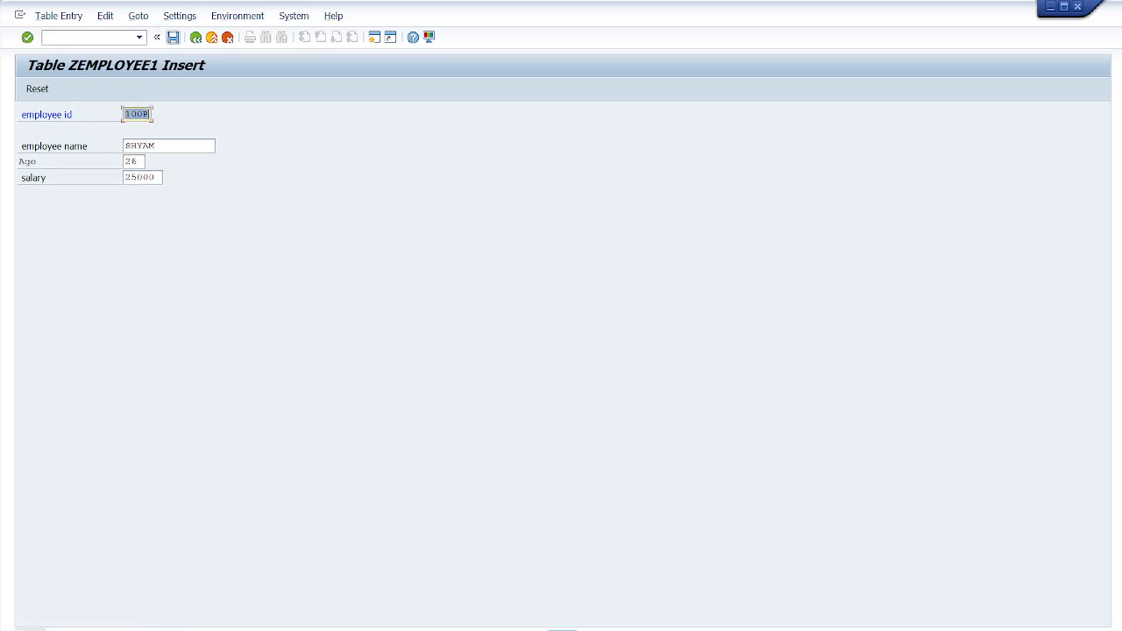
- Reset the form and insert record 100C with an employee name, age 26 and salary 30000, then save it
click(38, 91)
text(100C)
click(142, 144)
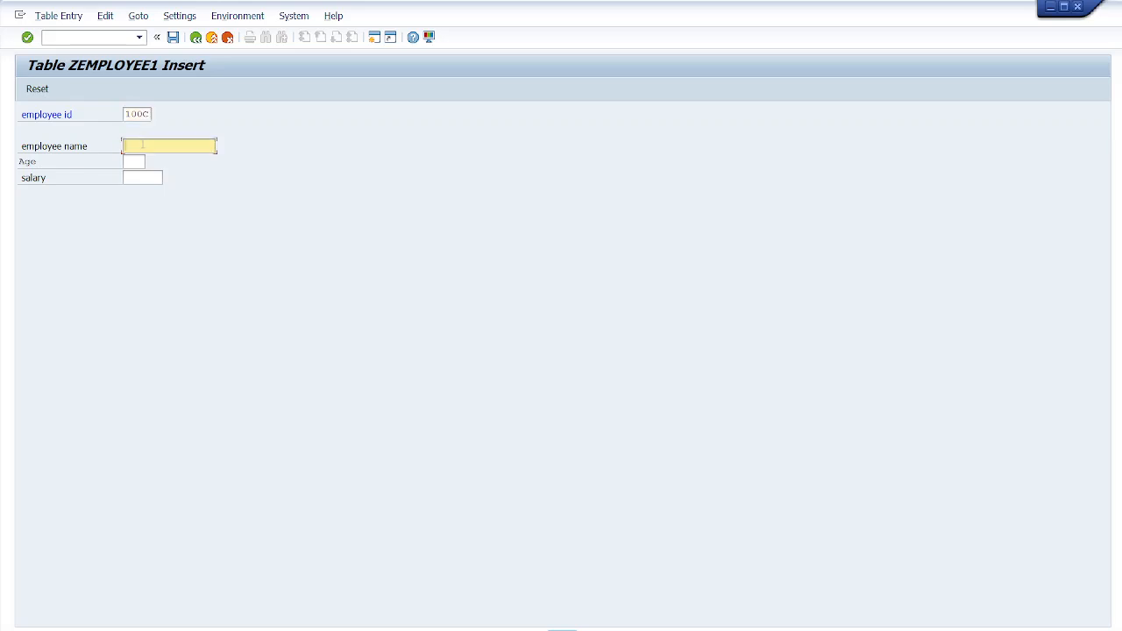
text(Suraj)
click(138, 162)
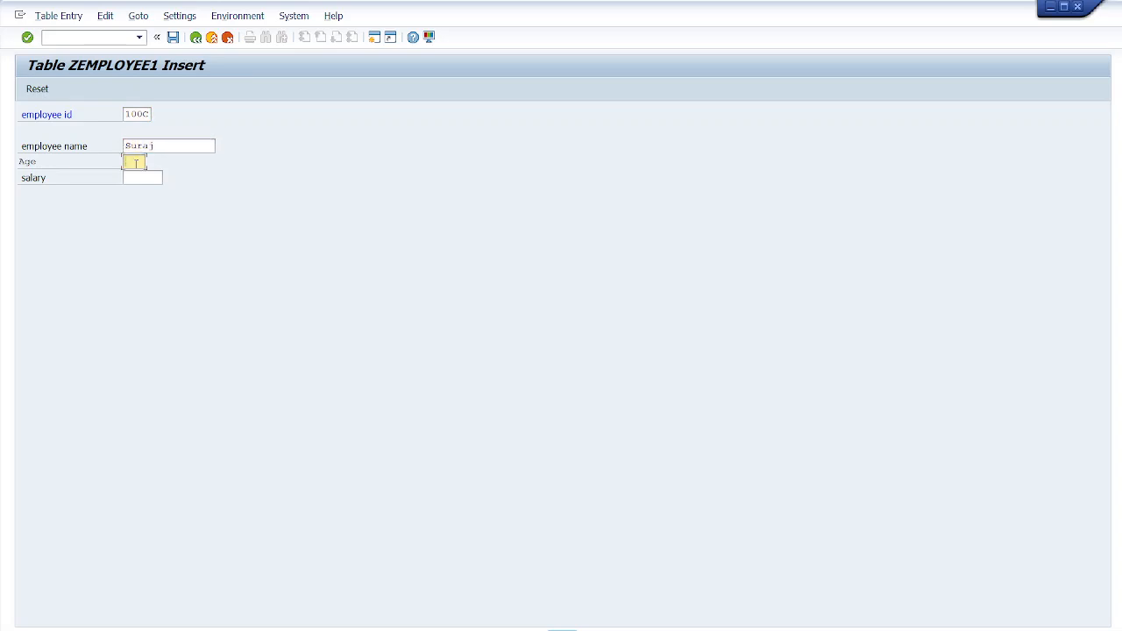
text(26)
click(141, 179)
text(30000)
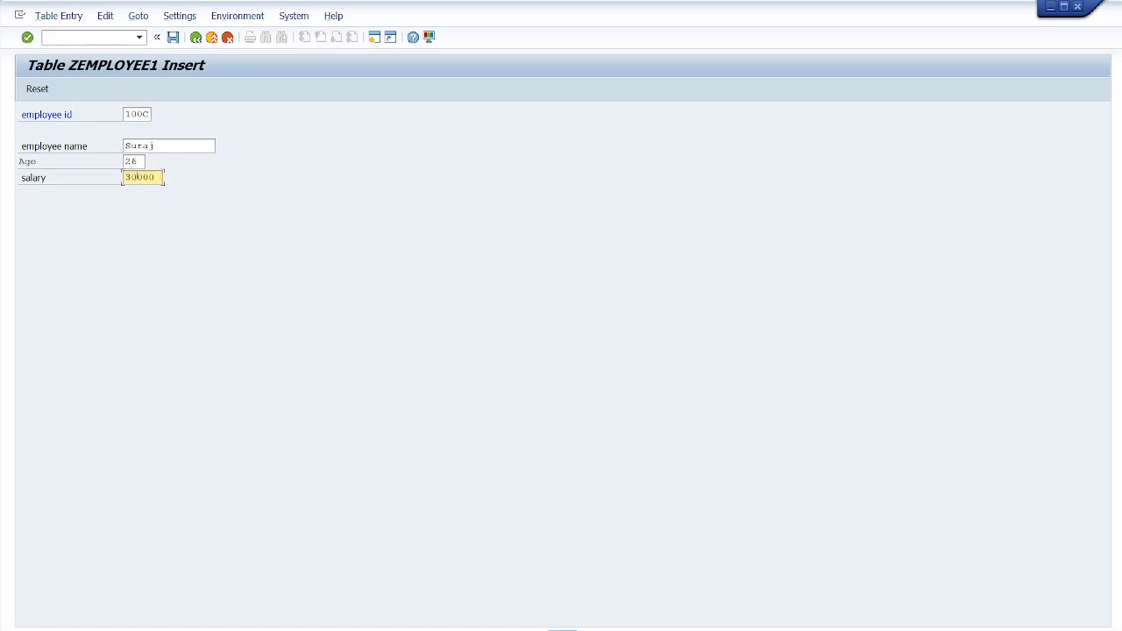
click(173, 38)
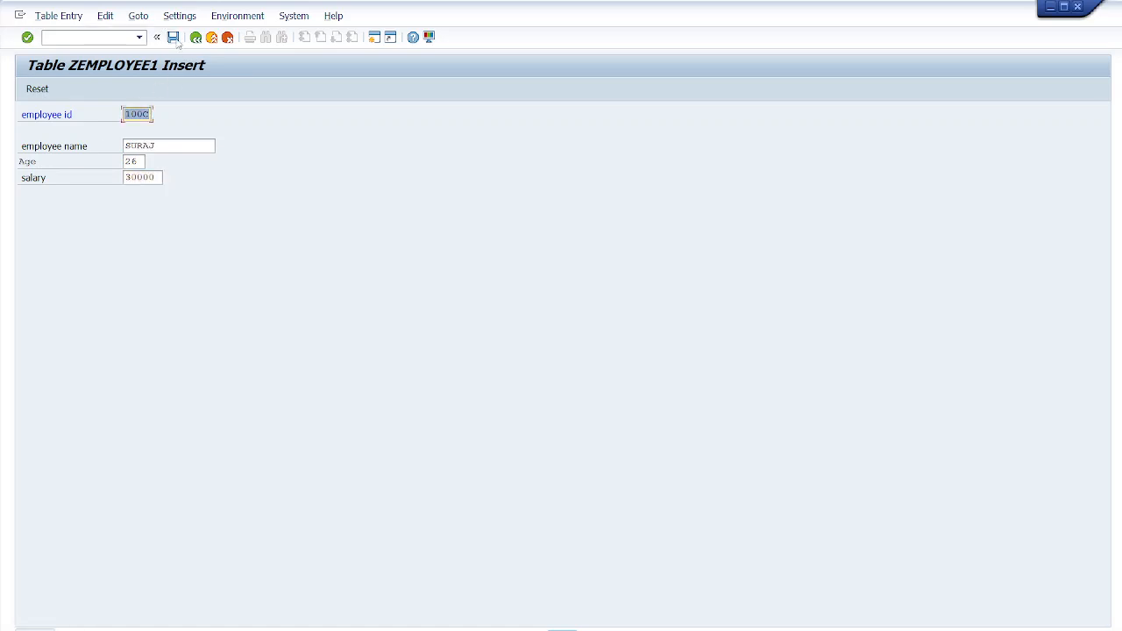
- Return to the table definition, open the table's contents and count its number of entries
click(67, 17)
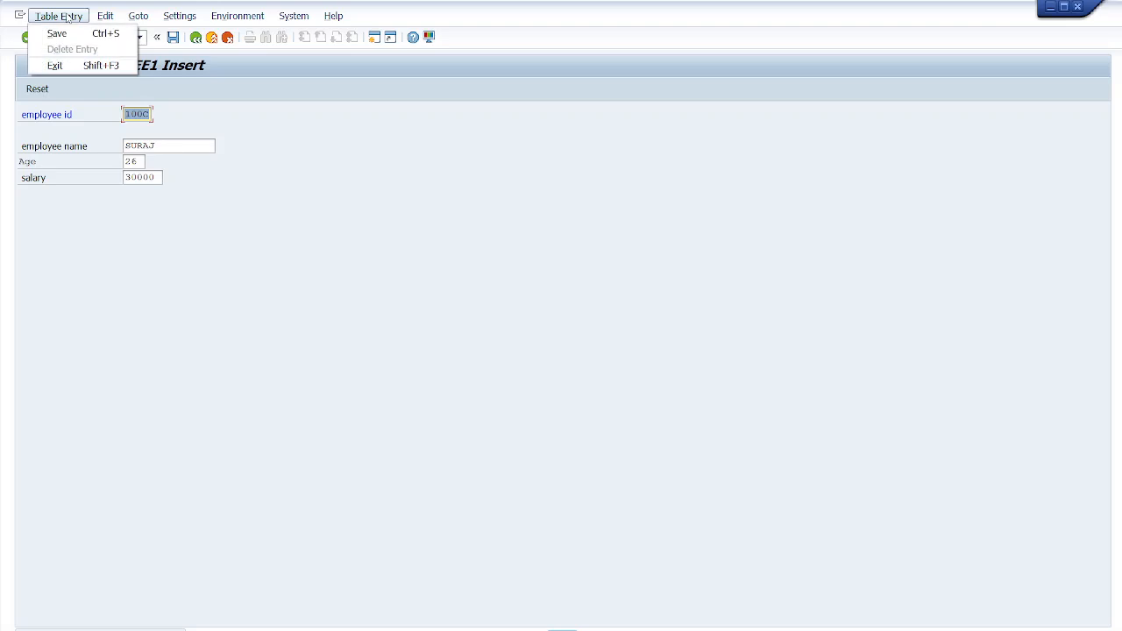
click(201, 130)
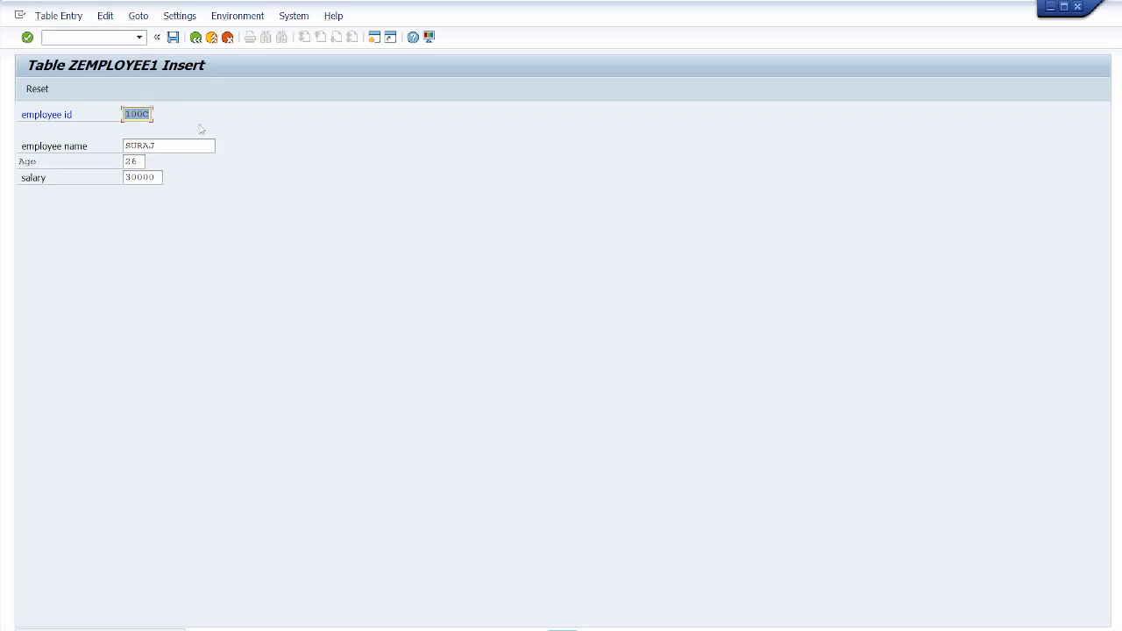
click(195, 37)
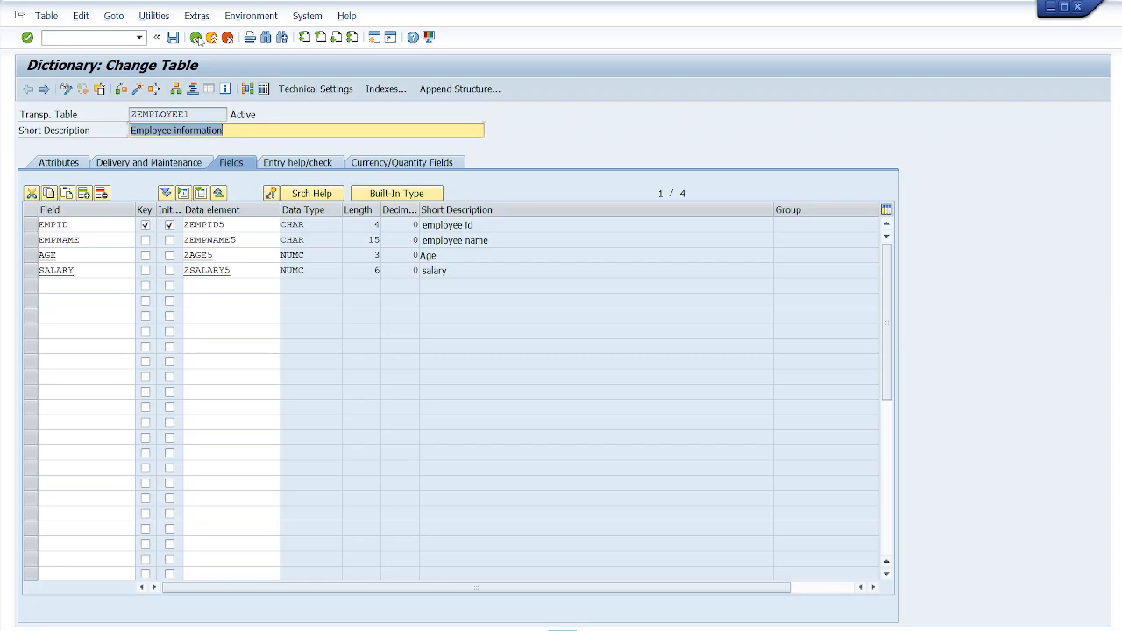
click(264, 89)
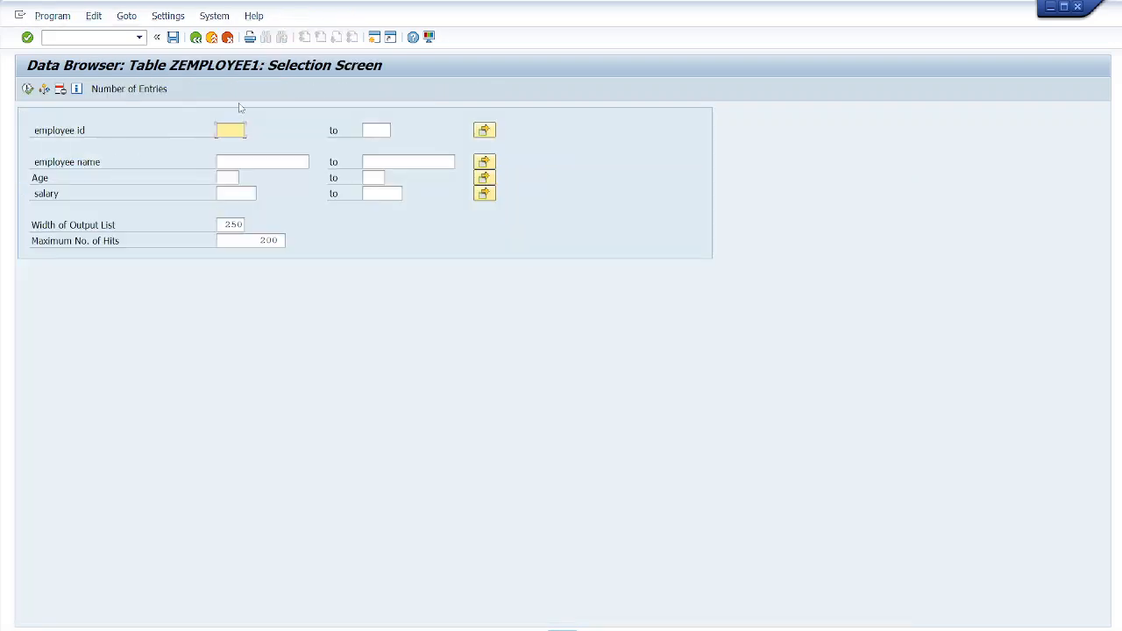
click(137, 91)
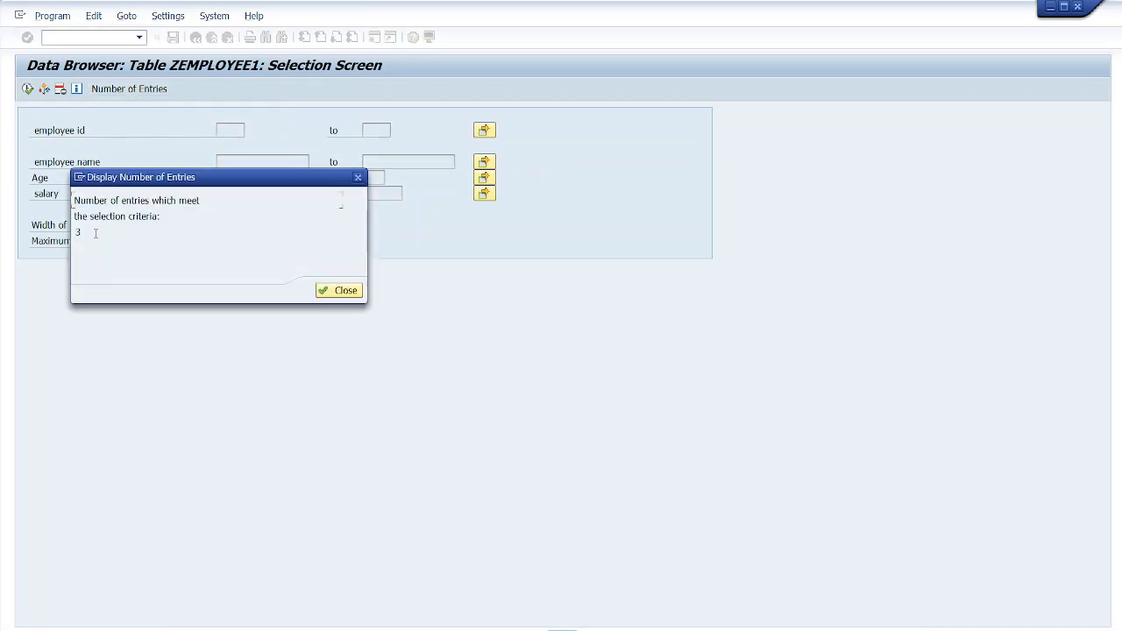
drag(88, 230, 75, 231)
click(330, 292)
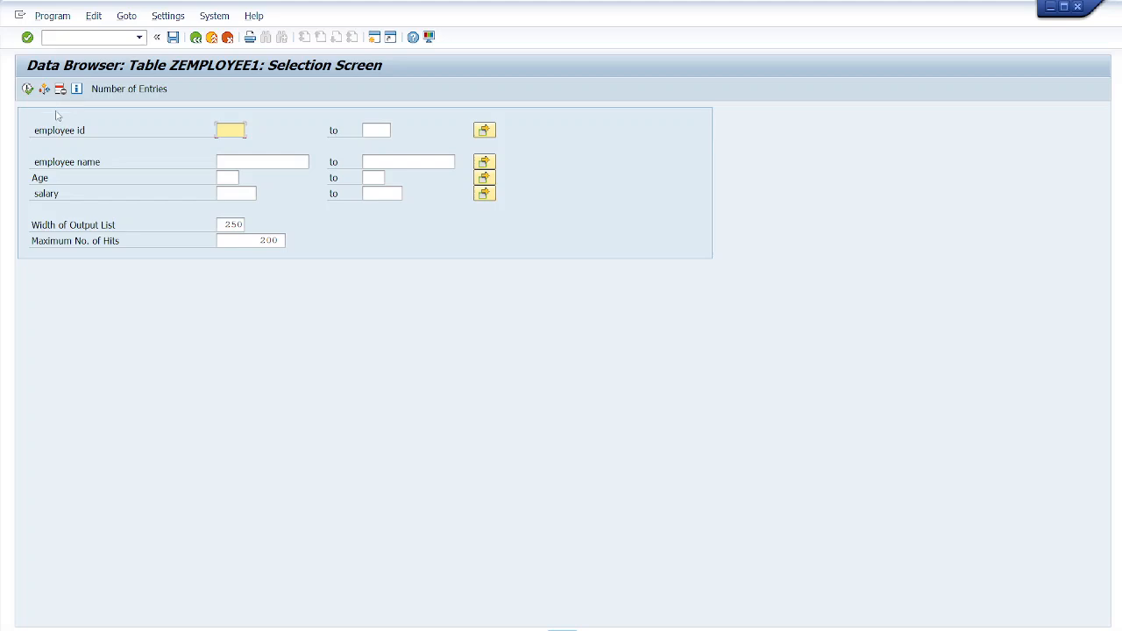
- List the table's entries, create record 100D with an employee name, age 30 and salary 40000, save it and go back
click(27, 89)
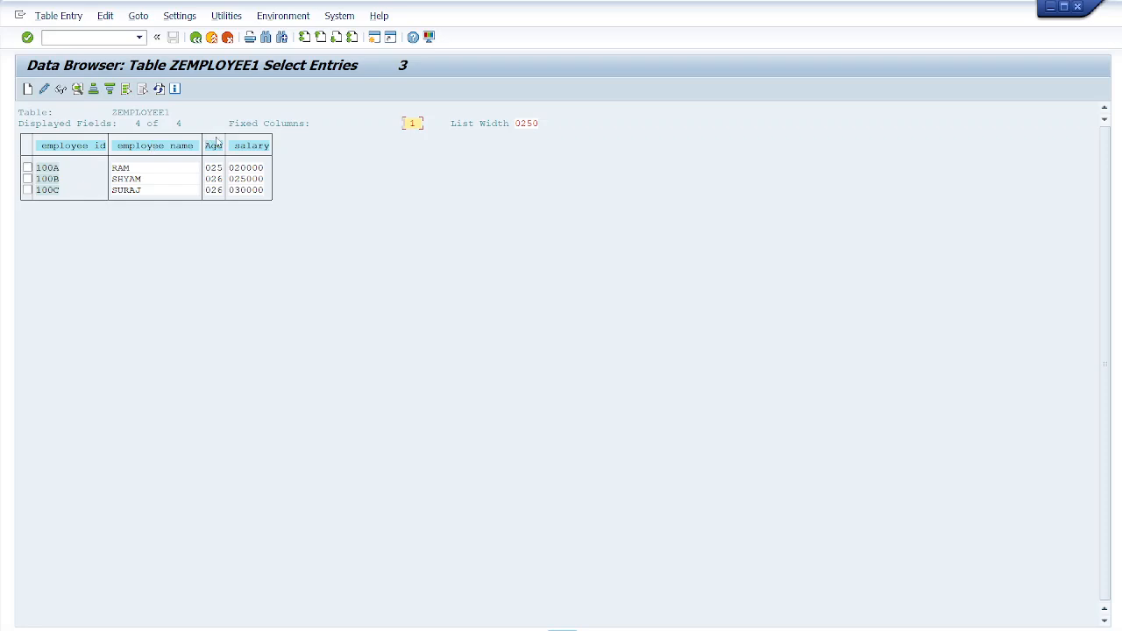
click(27, 168)
click(28, 90)
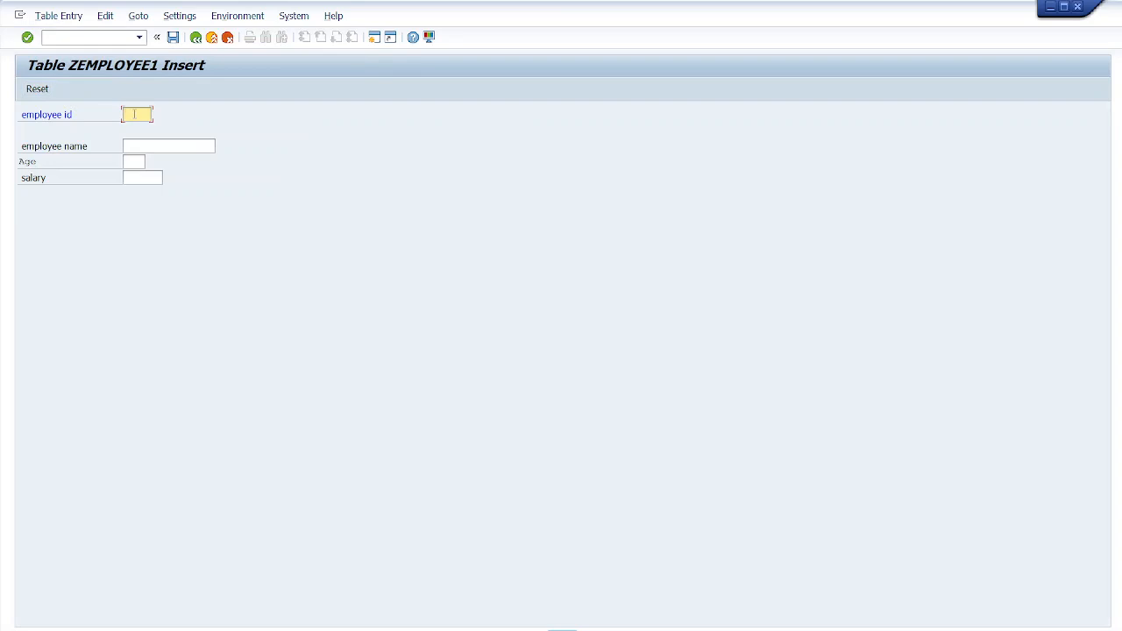
text(1000)
click(139, 143)
text(SN)
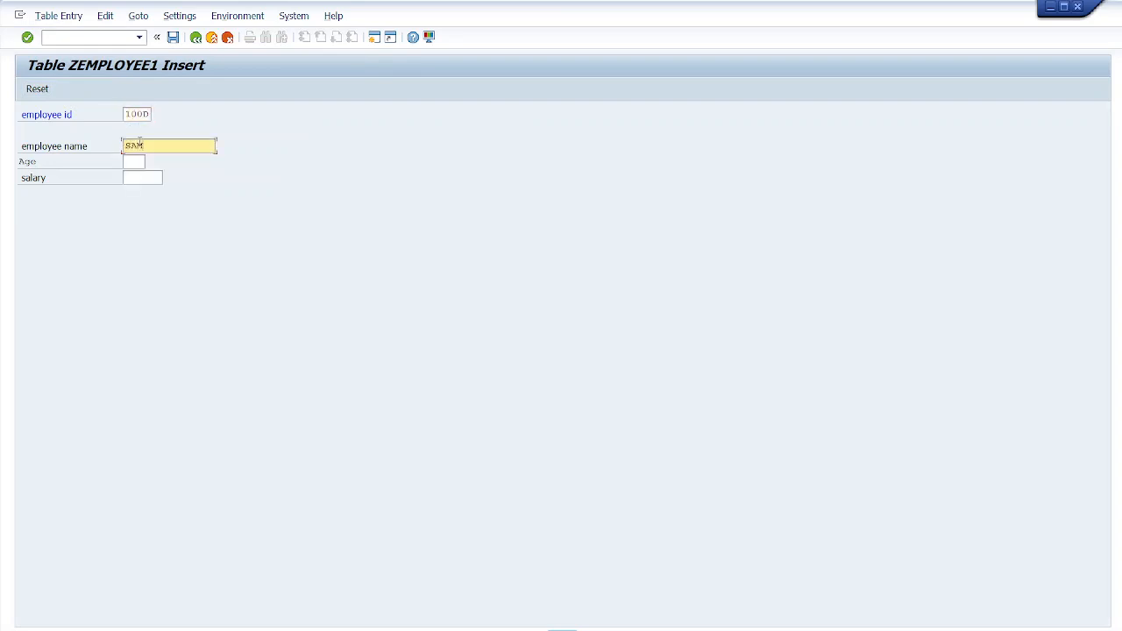
click(130, 163)
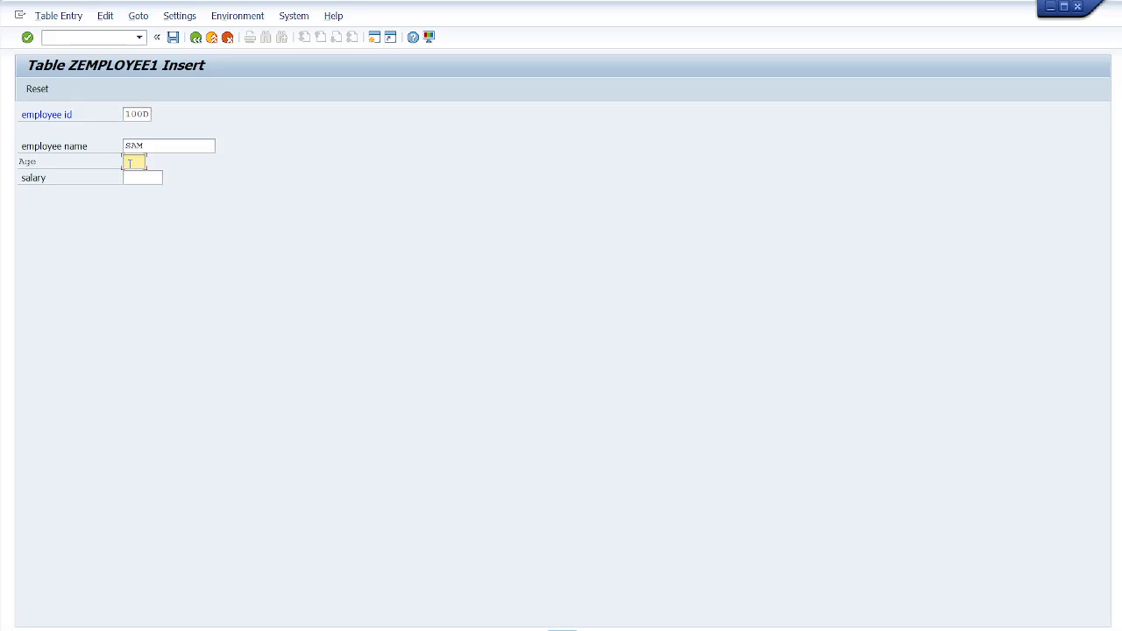
text(30)
click(137, 179)
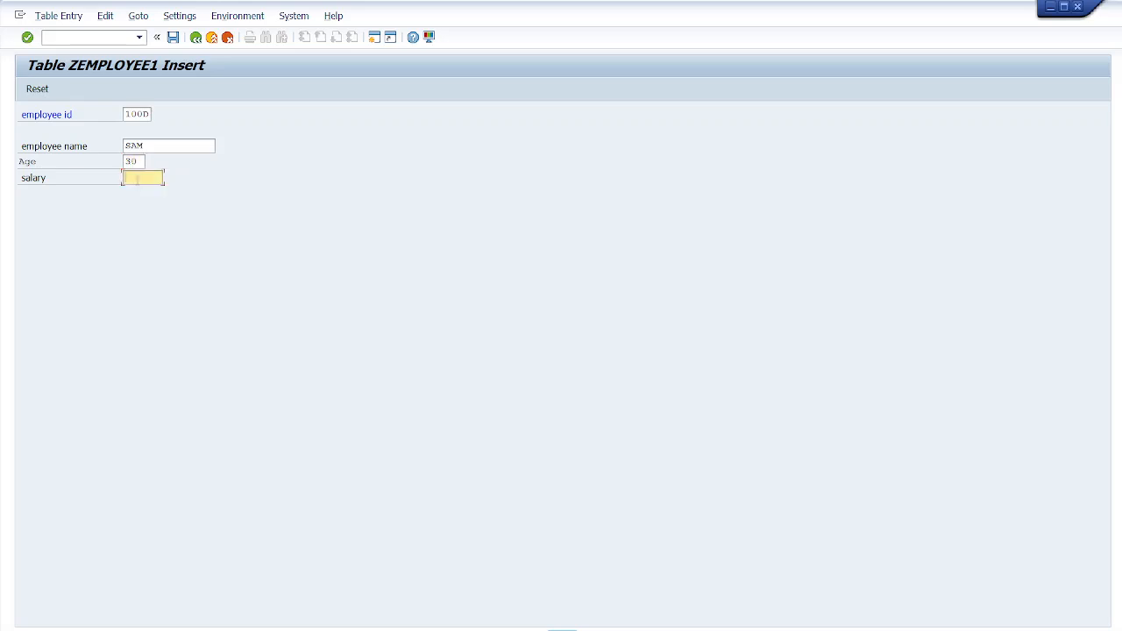
text(40000)
click(174, 39)
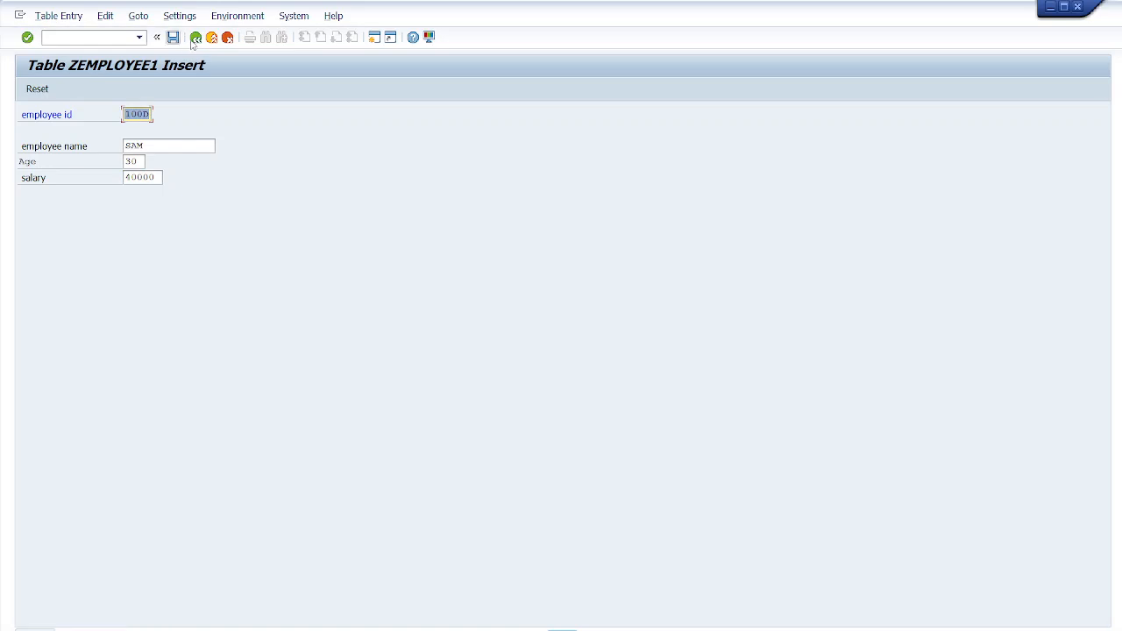
click(195, 38)
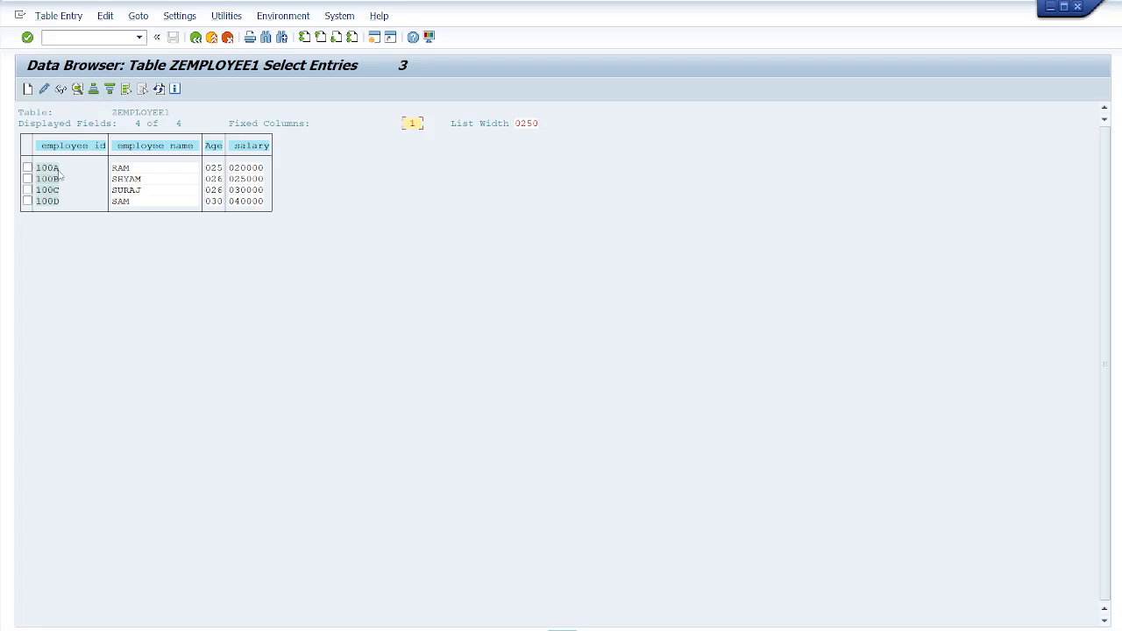
- Edit record 100A's employee name in change mode, save it and return to the entry list
click(44, 90)
click(27, 167)
click(44, 90)
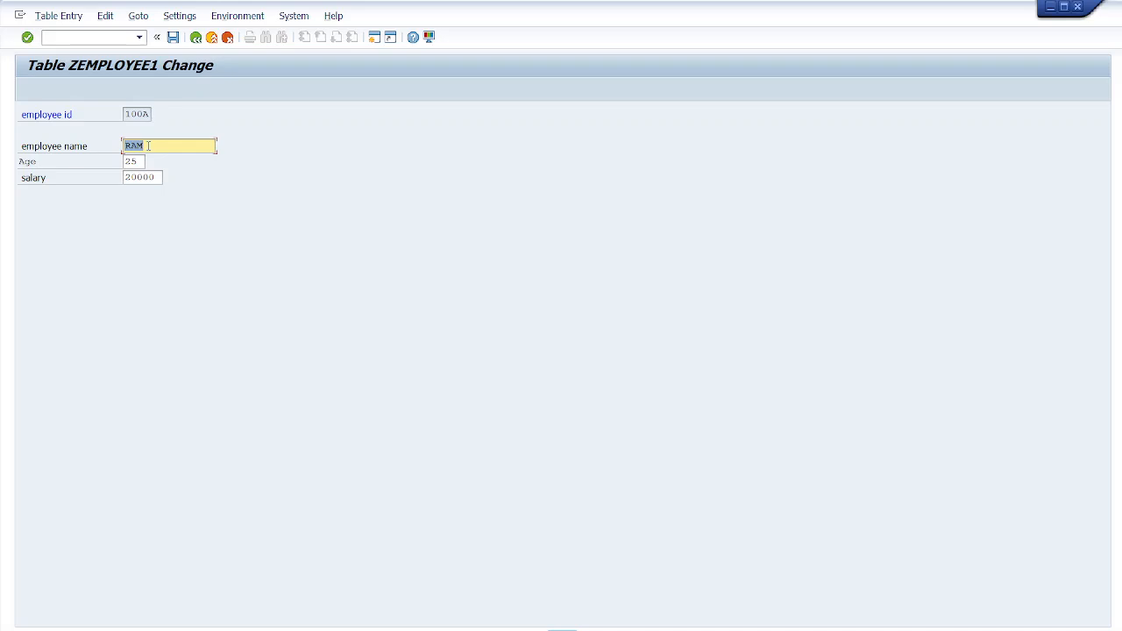
click(148, 146)
click(172, 37)
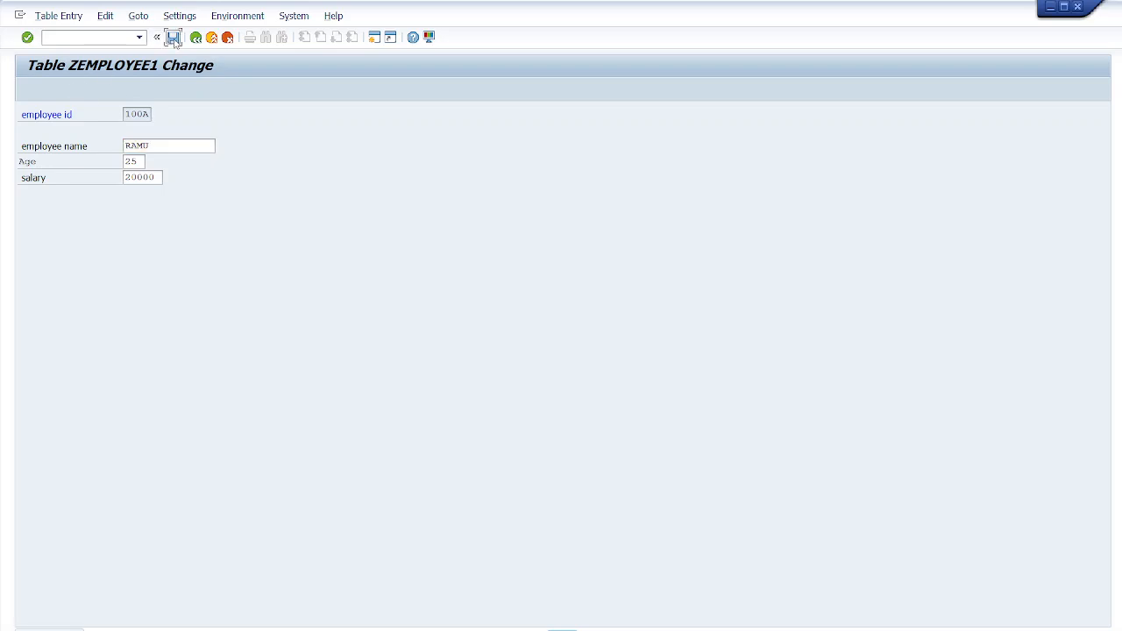
click(196, 37)
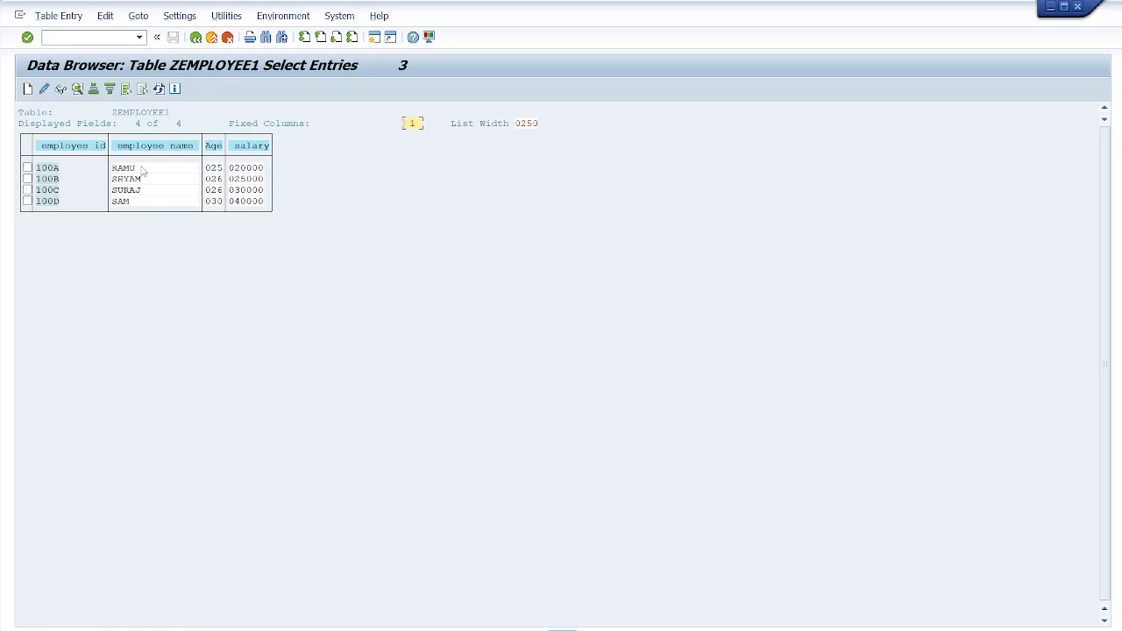
- Open record 100A in display mode and return to the entry list
click(138, 169)
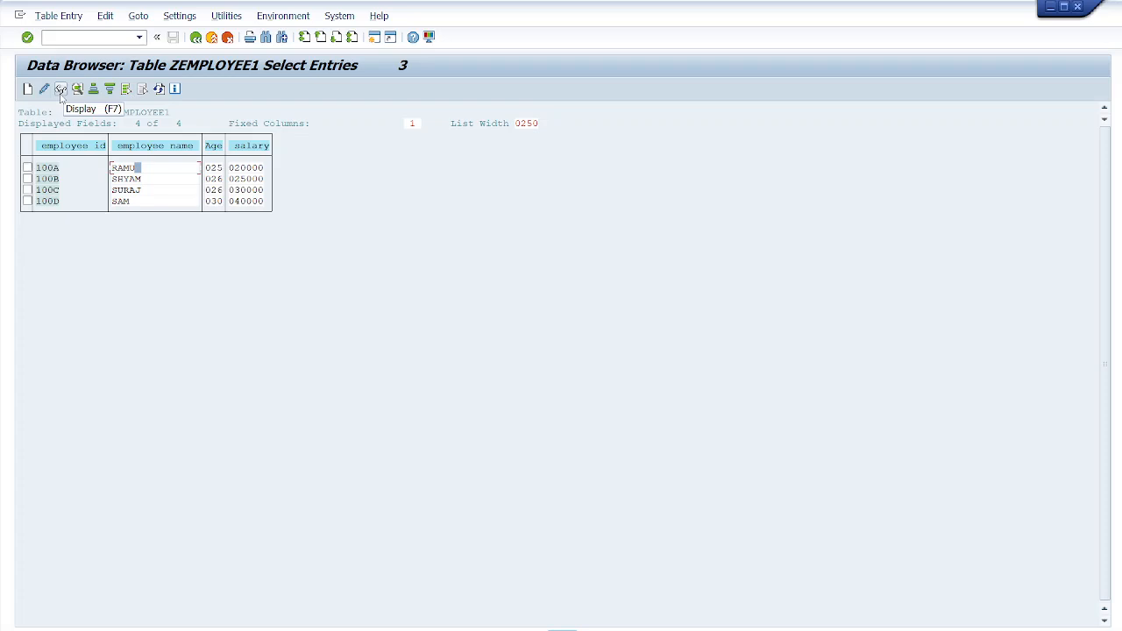
click(27, 168)
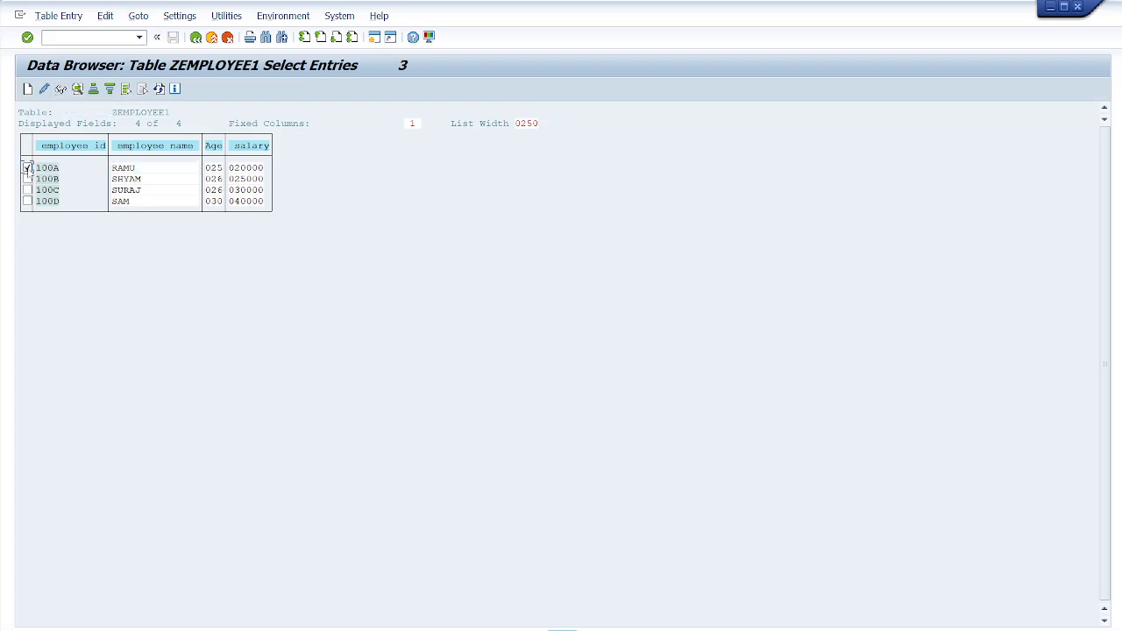
click(61, 90)
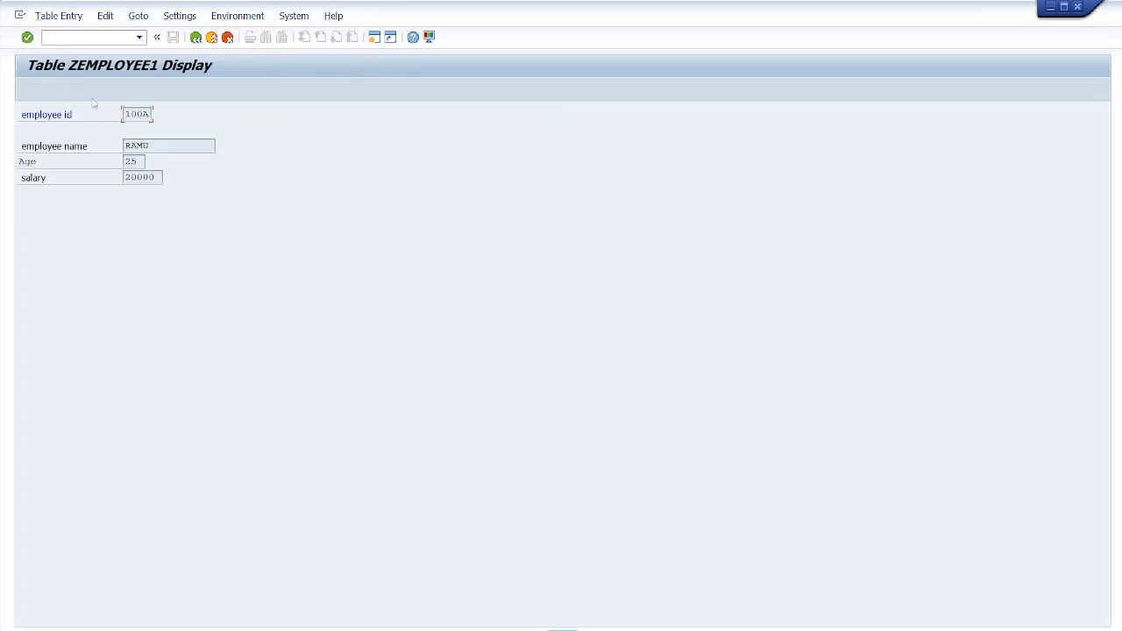
click(196, 39)
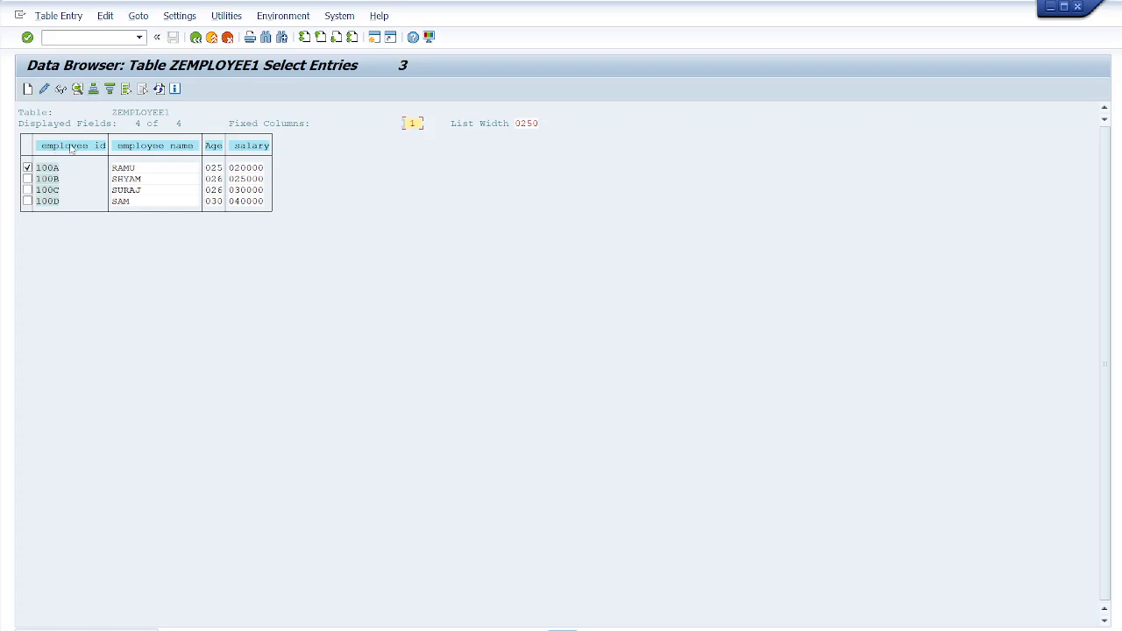
- Sort the entry list by salary in descending and then ascending order, and return to the table definition
click(253, 147)
click(93, 88)
click(259, 145)
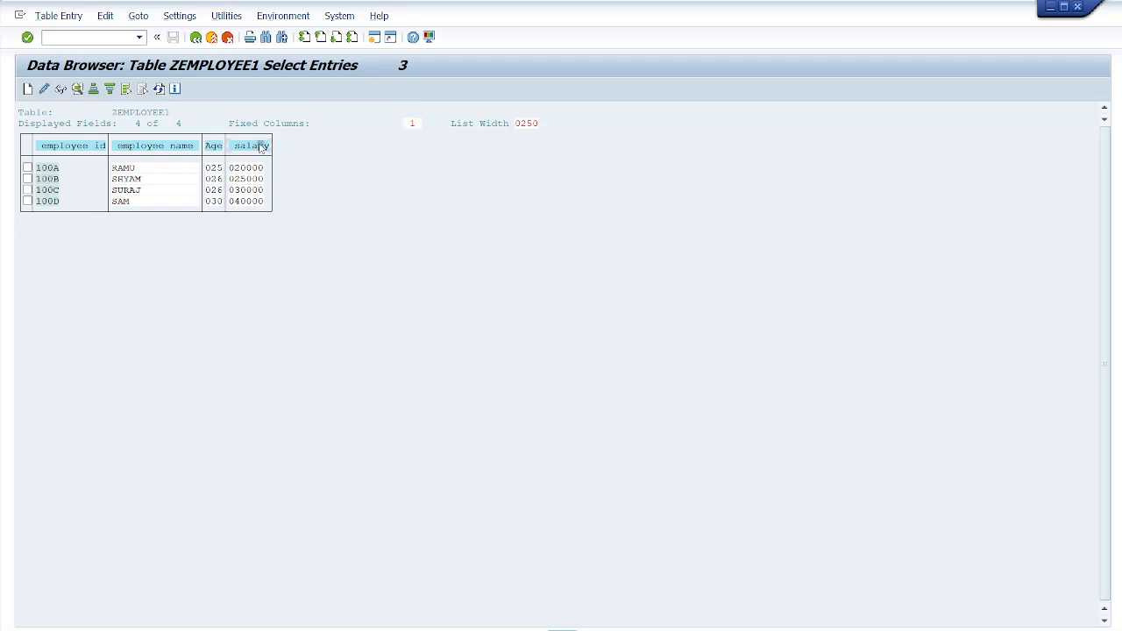
click(109, 91)
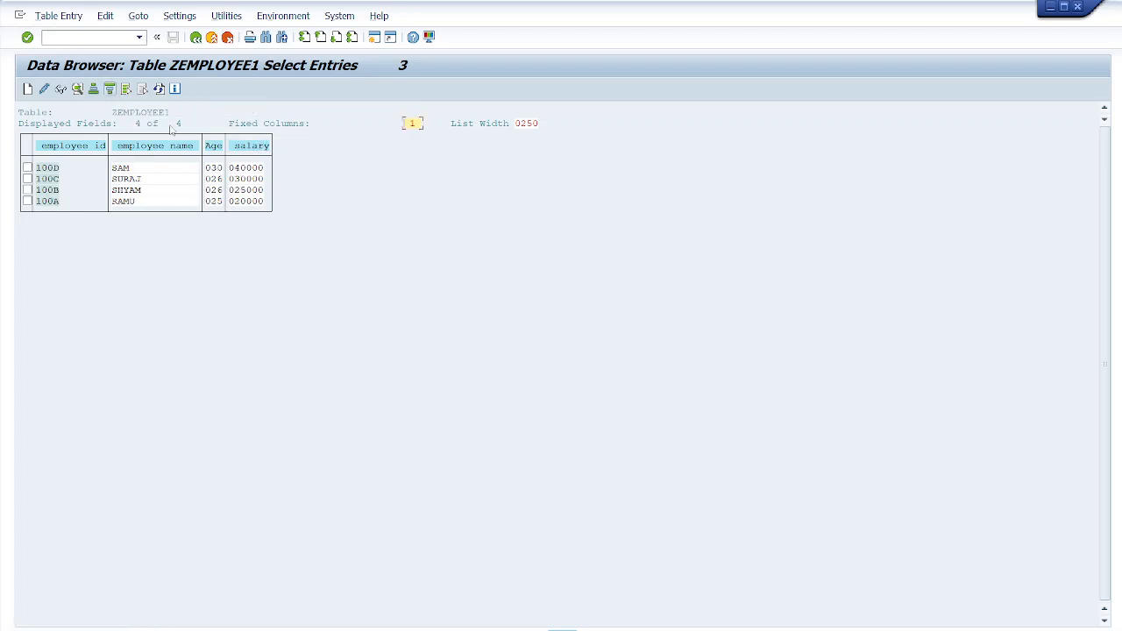
click(94, 90)
click(261, 148)
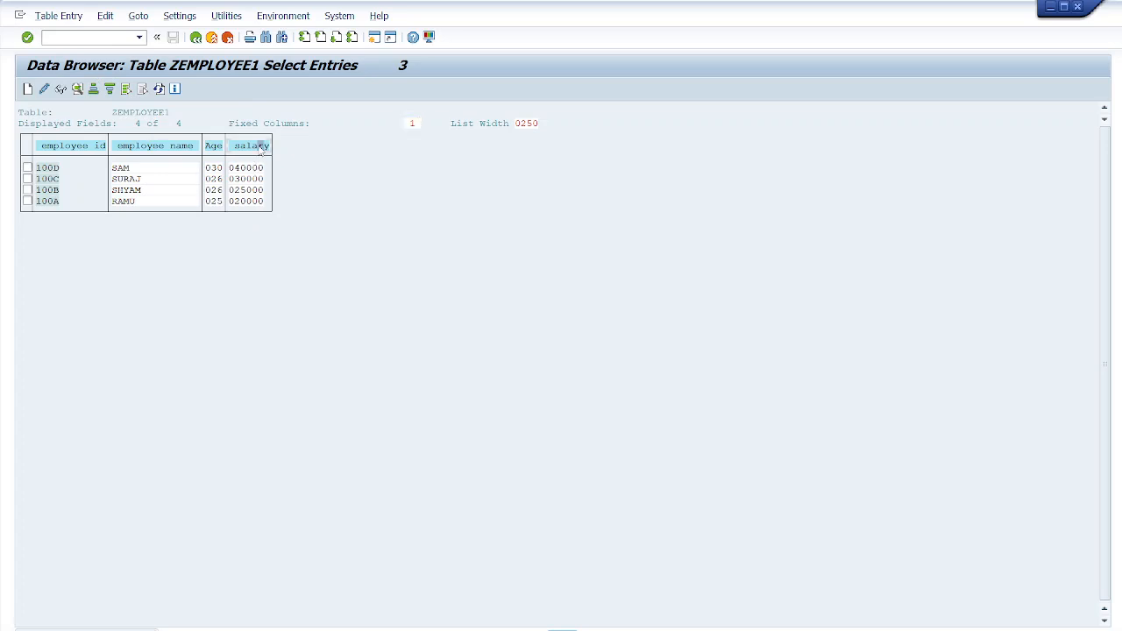
click(93, 89)
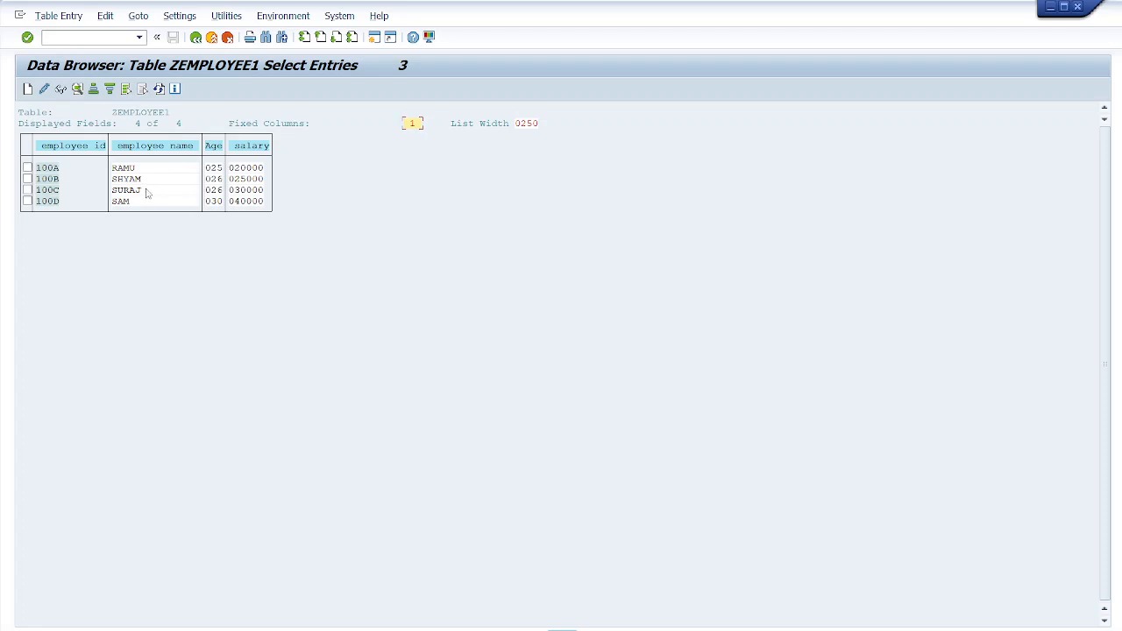
click(195, 38)
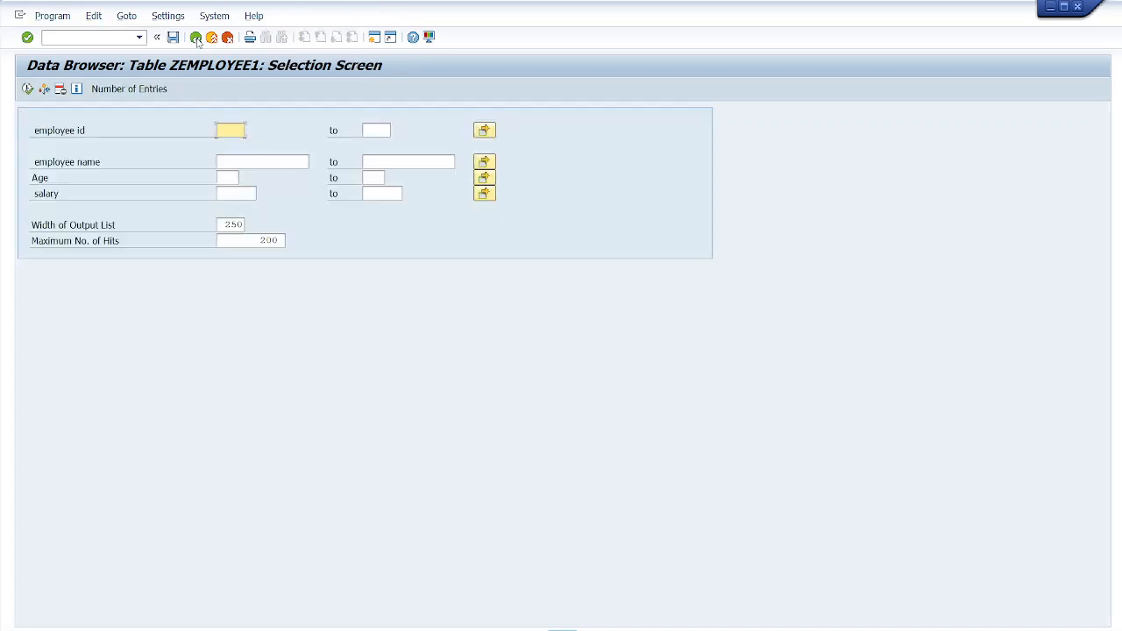
click(197, 38)
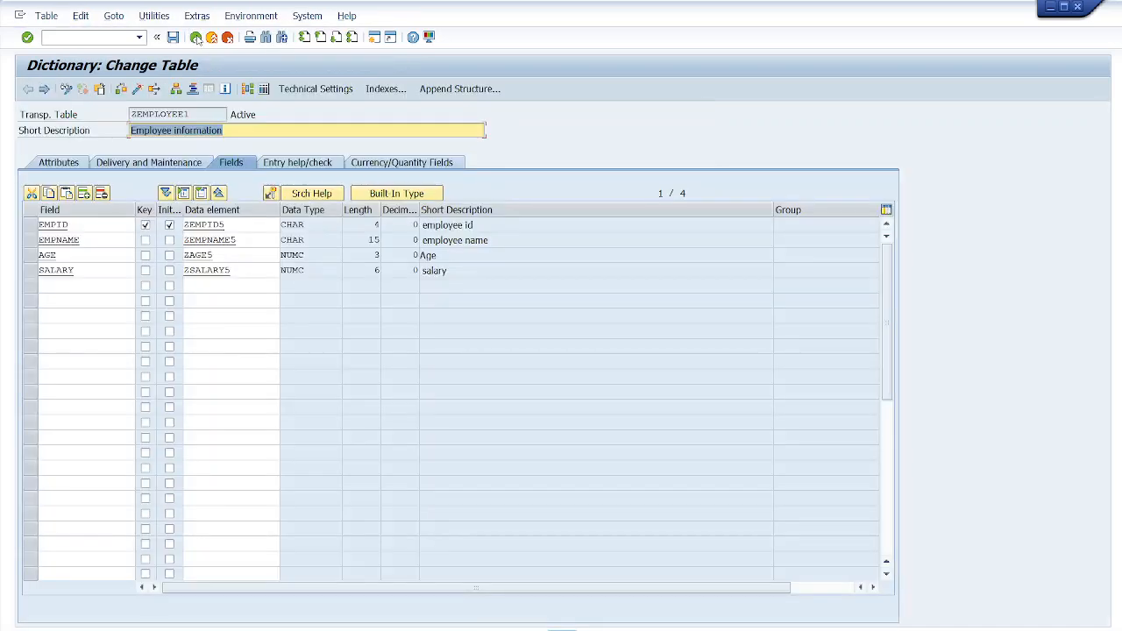